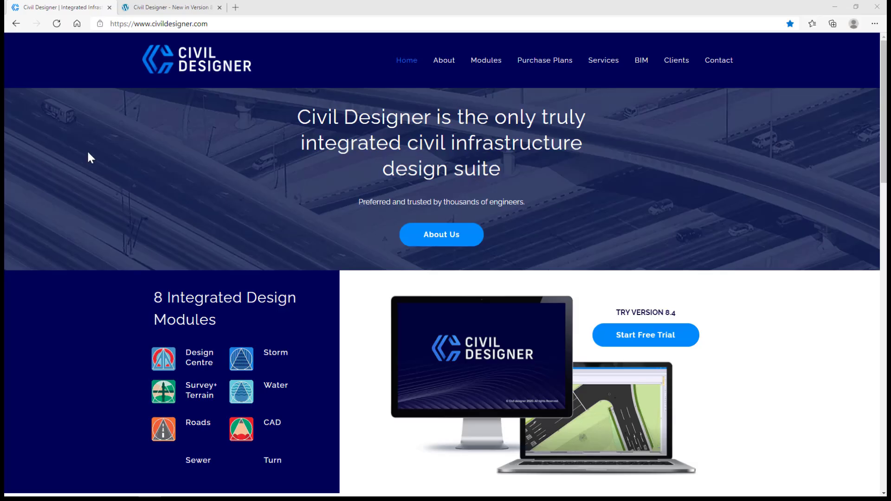
View the Webinars page, then the FAQ videos page, and search the videos for 'bim'
{"action": "mouse_move", "coordinate": [602, 59]}
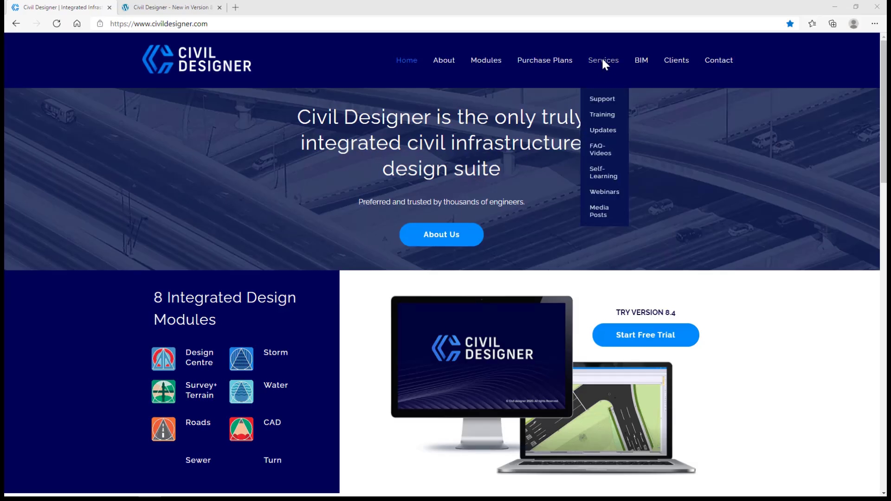
{"action": "left_click", "coordinate": [617, 198]}
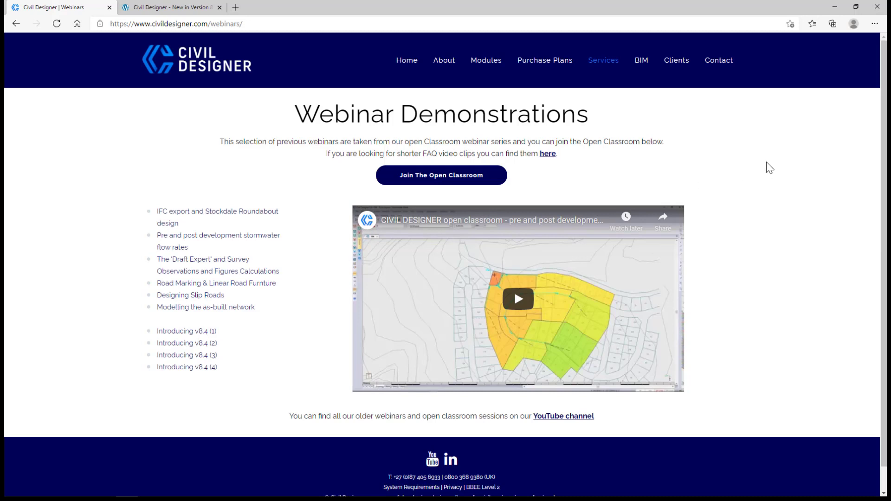
{"action": "mouse_move", "coordinate": [603, 60]}
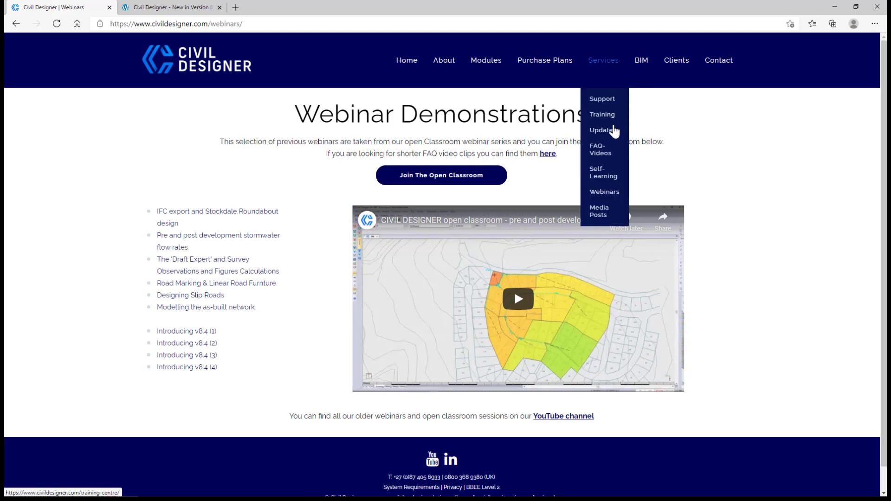
{"action": "left_click", "coordinate": [605, 156]}
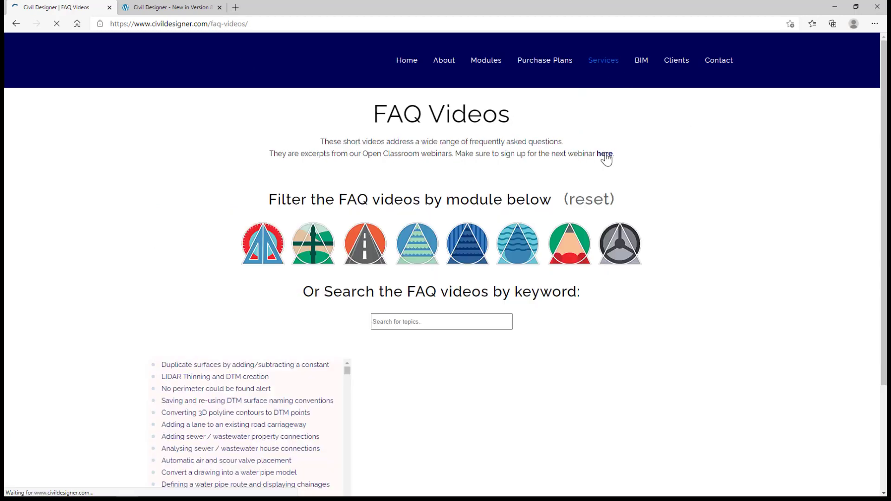
{"action": "left_click", "coordinate": [427, 320]}
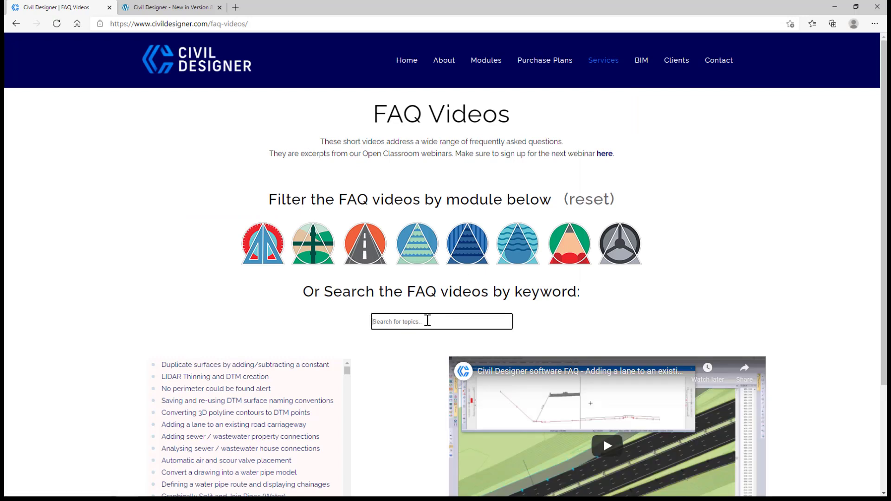
{"action": "type", "text": "bim"}
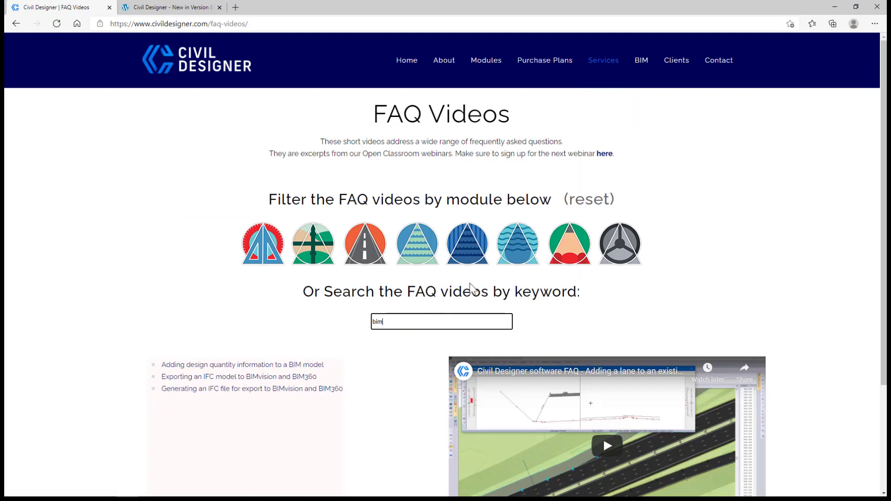
Look over the Self-Learning program page, then browse the Training Centre page
{"action": "mouse_move", "coordinate": [608, 59]}
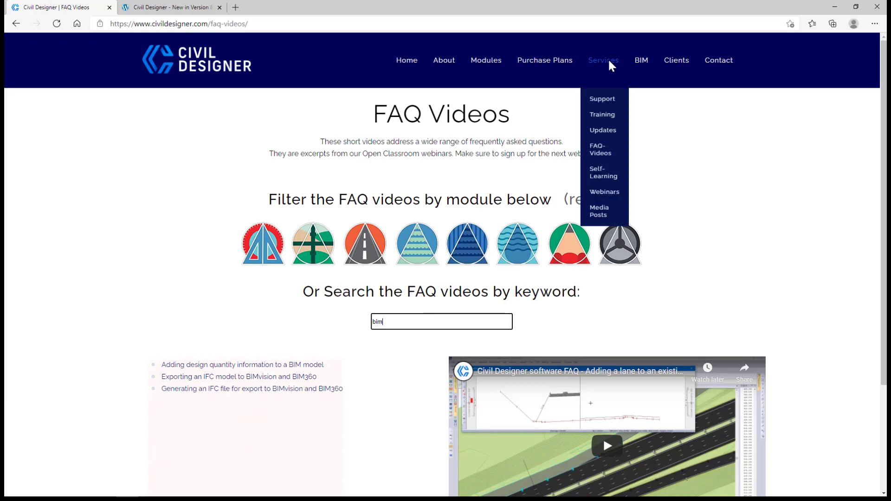
{"action": "left_click", "coordinate": [613, 179]}
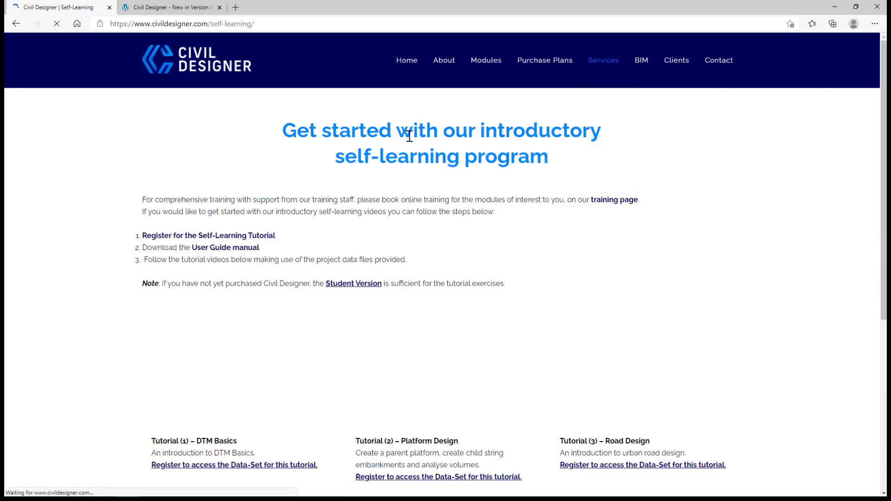
{"action": "left_click_drag", "start_coordinate": [287, 127], "coordinate": [549, 166]}
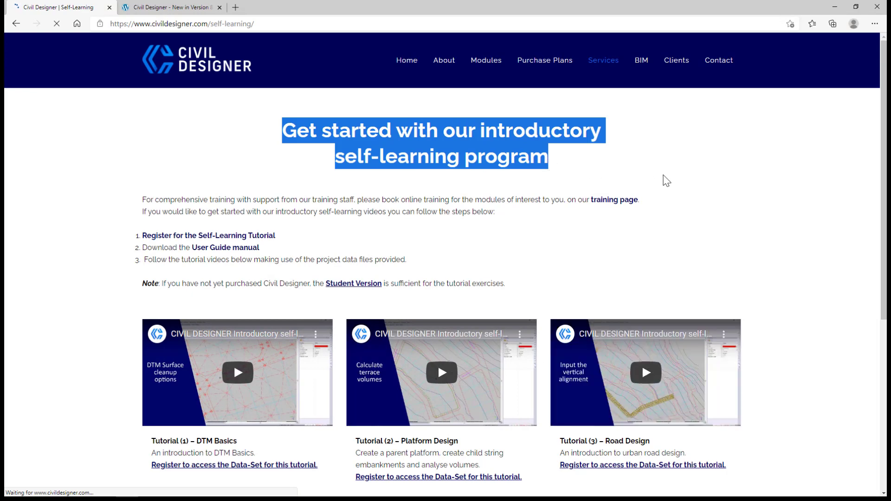
{"action": "mouse_move", "coordinate": [601, 56]}
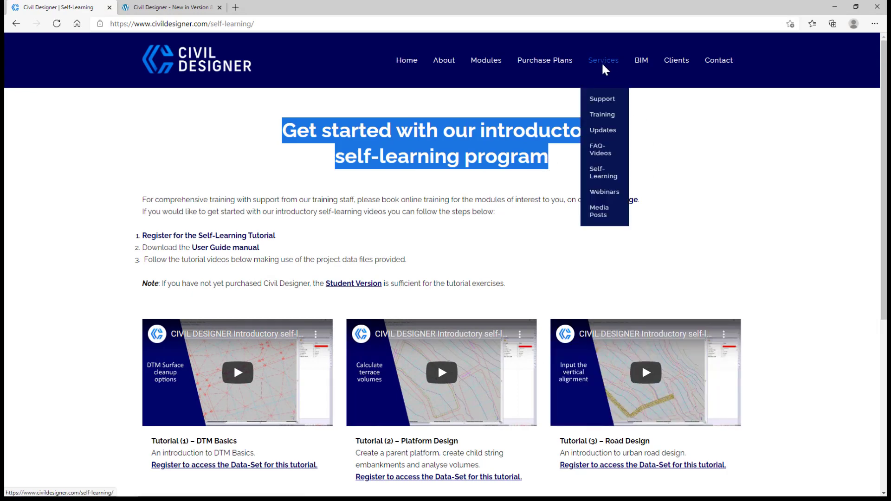
{"action": "left_click", "coordinate": [611, 114]}
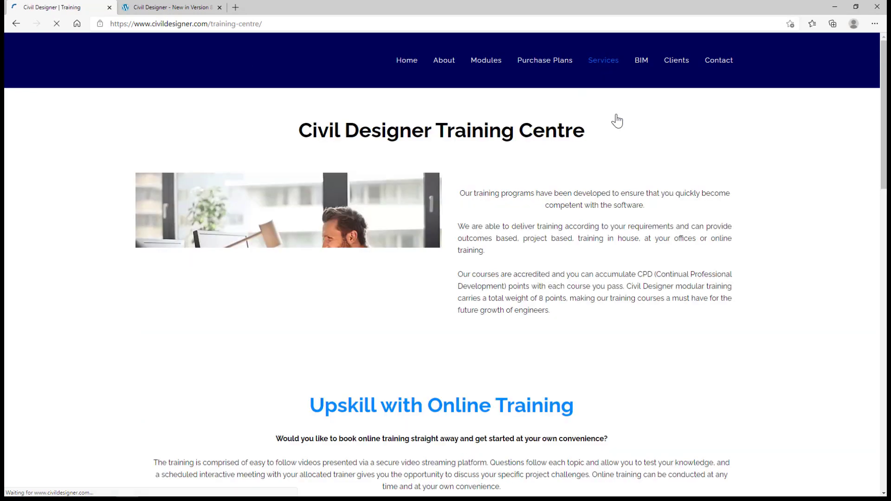
{"action": "scroll", "coordinate": [649, 171], "scroll_direction": "down", "scroll_amount": 5}
{"action": "left_click_drag", "start_coordinate": [593, 188], "coordinate": [312, 173]}
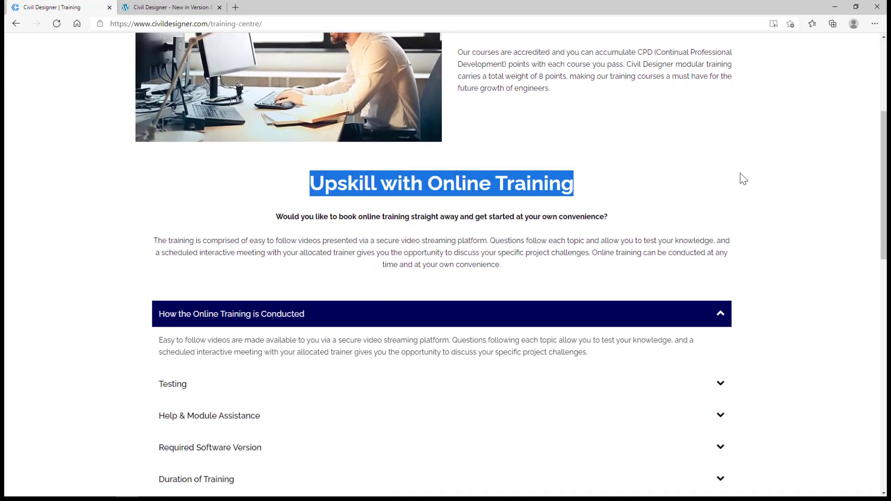
{"action": "scroll", "coordinate": [741, 176], "scroll_direction": "up", "scroll_amount": 5}
From Software Updates, open the new features in Civil Designer 8.4 and scroll through the lists
{"action": "mouse_move", "coordinate": [603, 63]}
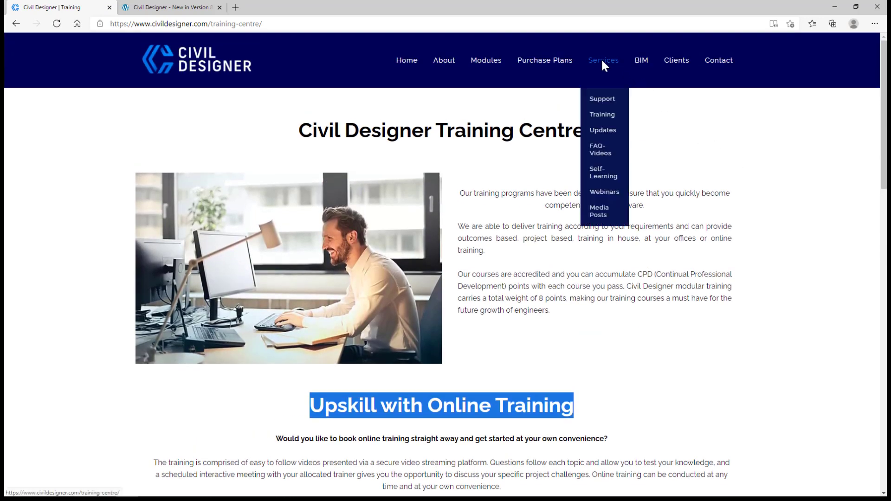
{"action": "left_click", "coordinate": [604, 131]}
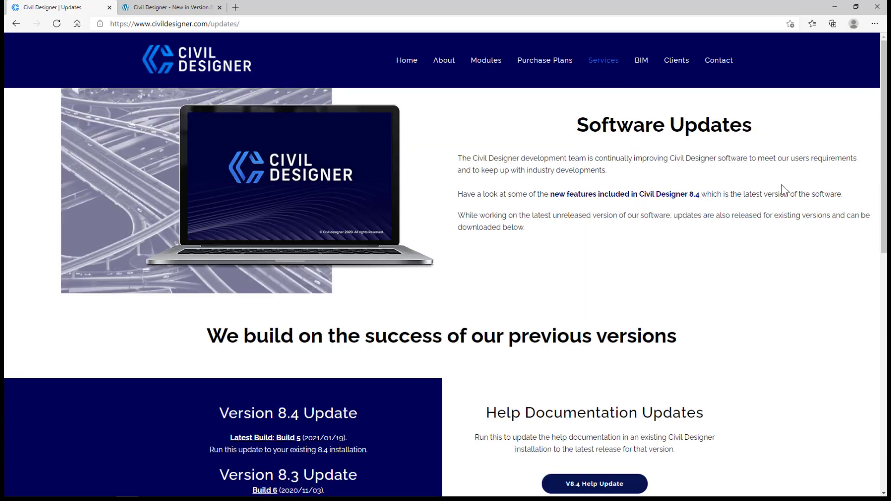
{"action": "left_click", "coordinate": [664, 194]}
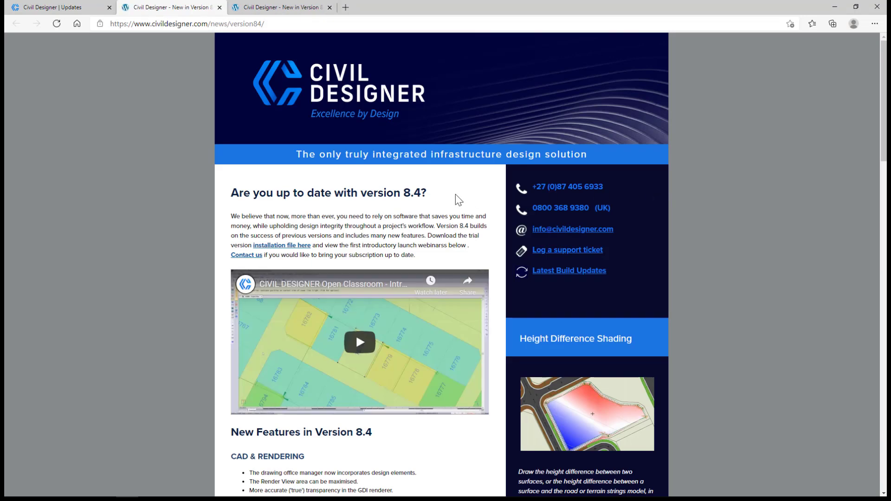
{"action": "scroll", "coordinate": [455, 195], "scroll_direction": "down", "scroll_amount": 8}
{"action": "scroll", "coordinate": [455, 194], "scroll_direction": "down", "scroll_amount": 8}
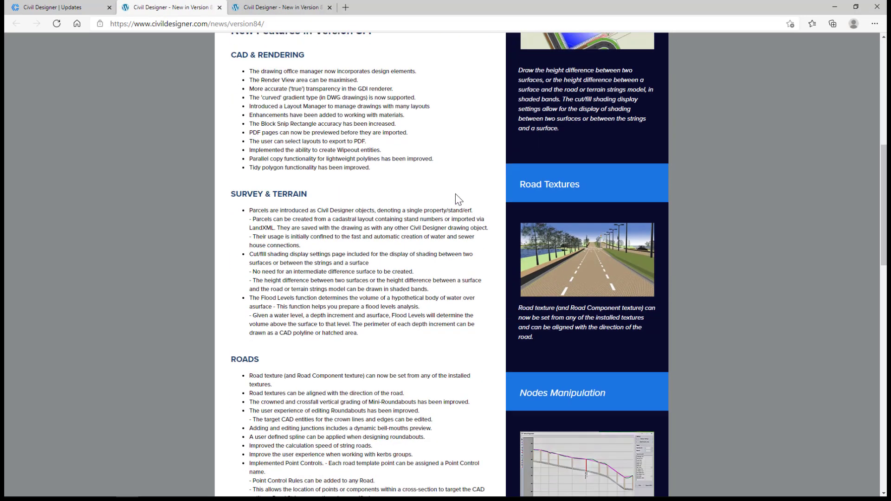
{"action": "scroll", "coordinate": [457, 195], "scroll_direction": "down", "scroll_amount": 8}
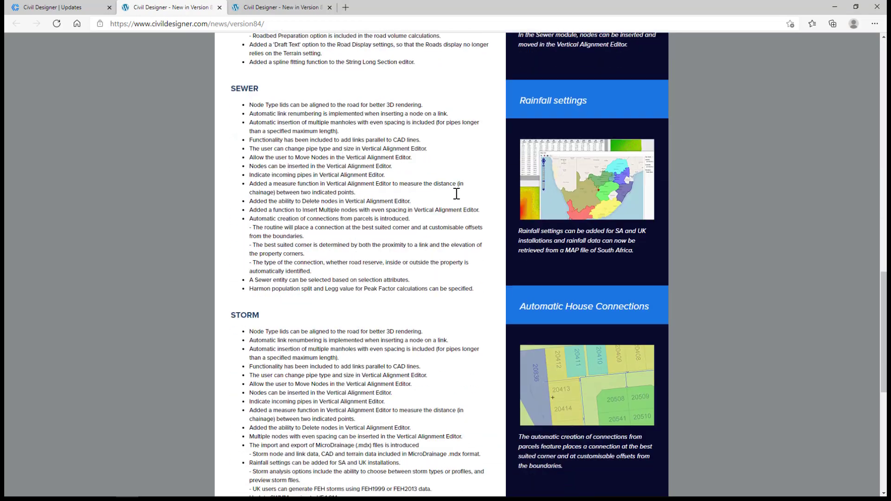
{"action": "scroll", "coordinate": [456, 193], "scroll_direction": "up", "scroll_amount": 20}
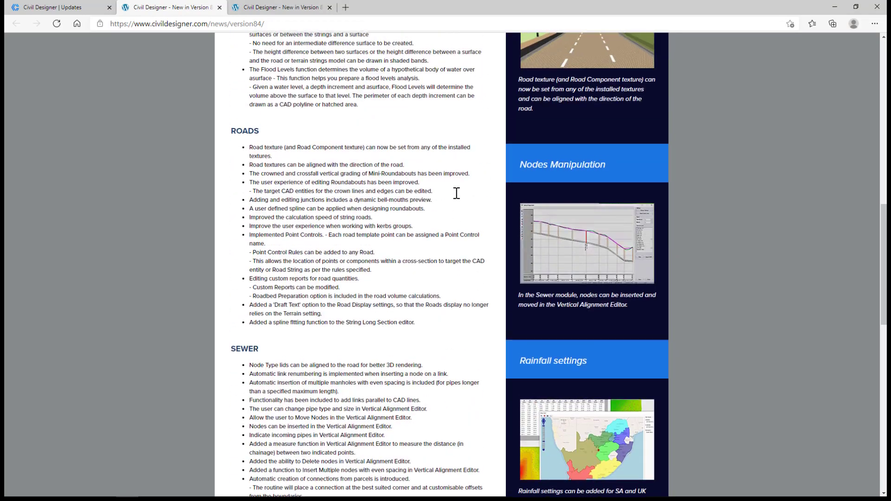
{"action": "scroll", "coordinate": [457, 193], "scroll_direction": "up", "scroll_amount": 5}
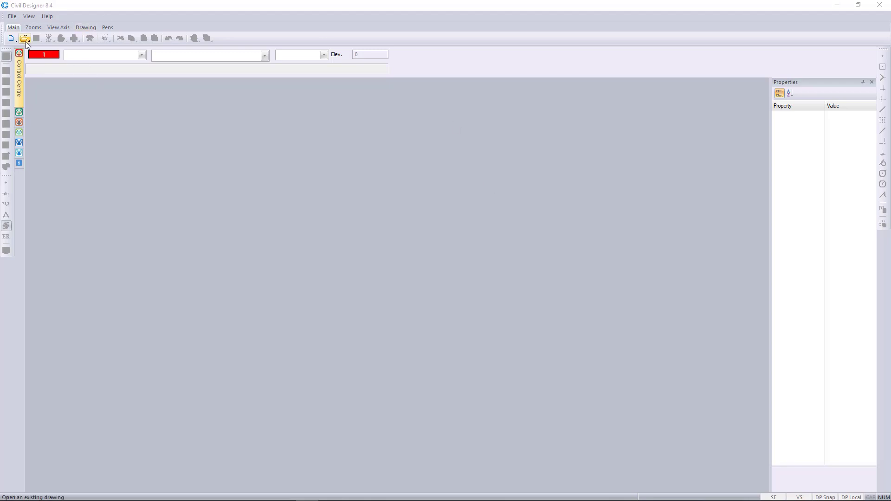
Start a new blank drawing and set its paper size to A0 841 x 1189mm
{"action": "left_click", "coordinate": [12, 16]}
{"action": "left_click", "coordinate": [13, 16]}
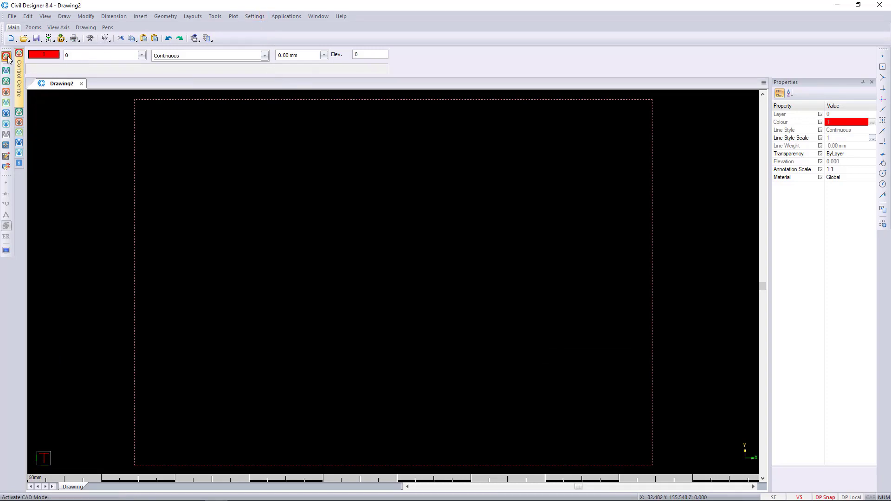
{"action": "left_click", "coordinate": [261, 17]}
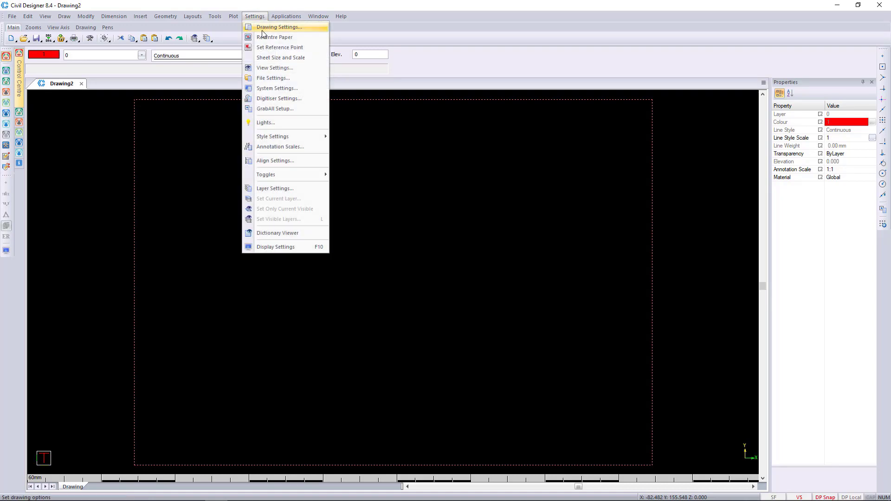
{"action": "left_click", "coordinate": [265, 28]}
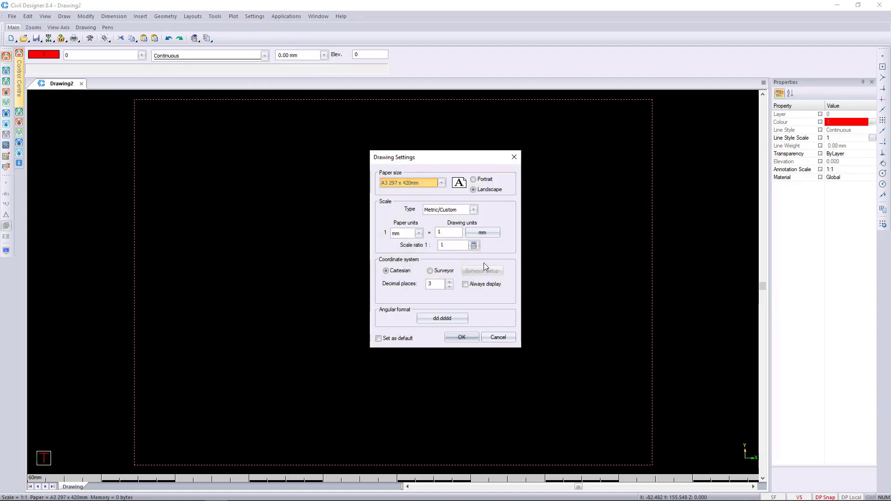
{"action": "left_click", "coordinate": [409, 183]}
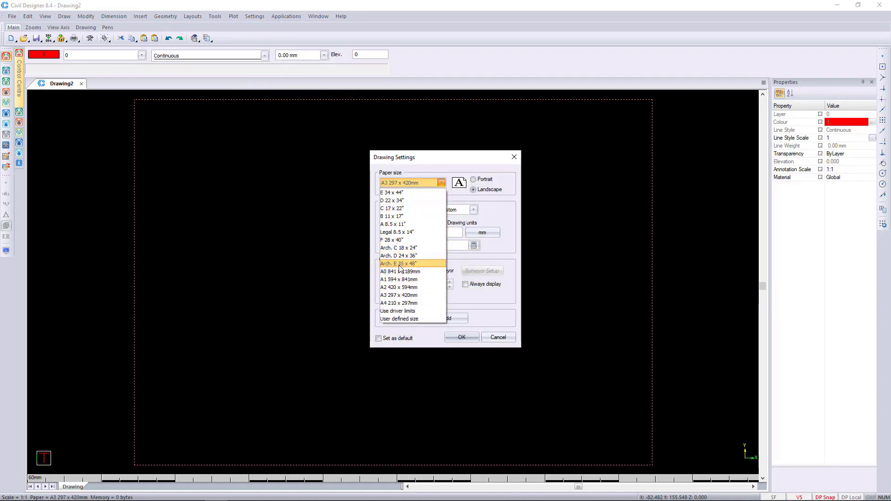
{"action": "left_click", "coordinate": [400, 271]}
Set drawing units to 1 metre and Surveyor coordinates, then apply the drawing settings
{"action": "left_click", "coordinate": [451, 232]}
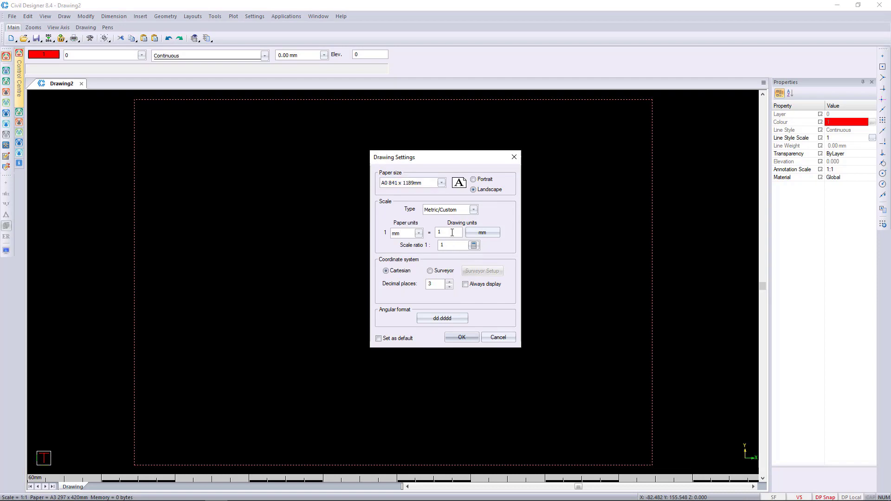
{"action": "left_click", "coordinate": [483, 232]}
{"action": "left_click", "coordinate": [445, 212]}
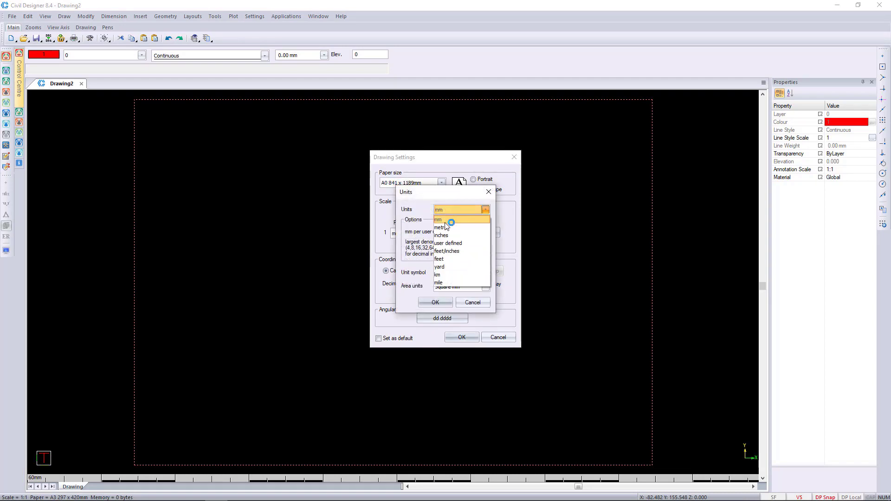
{"action": "left_click", "coordinate": [454, 227]}
{"action": "left_click", "coordinate": [436, 302]}
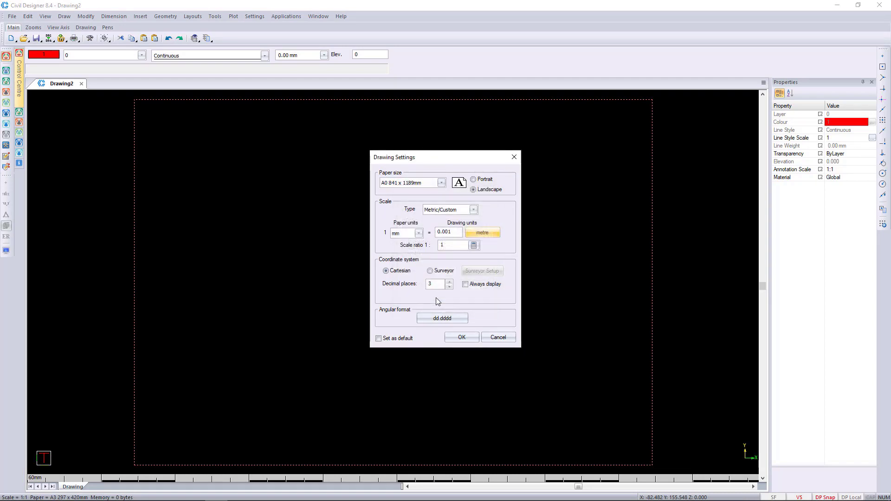
{"action": "type", "text": "1"}
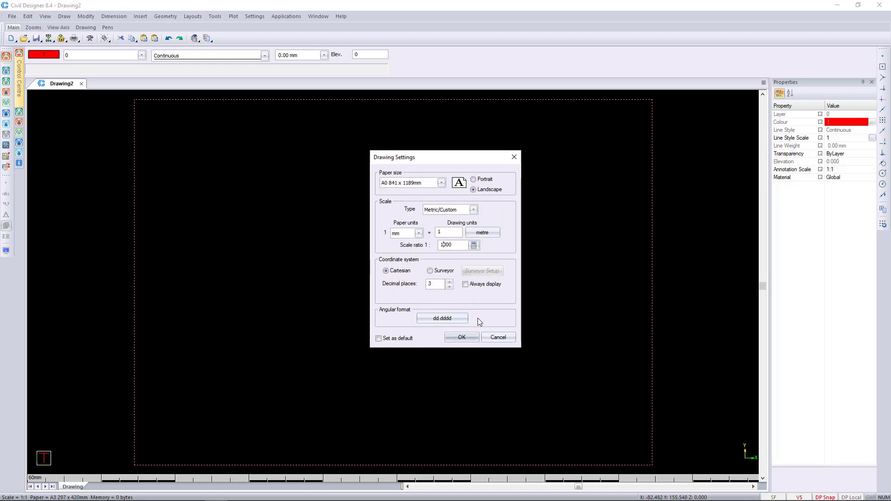
{"action": "left_click", "coordinate": [444, 272]}
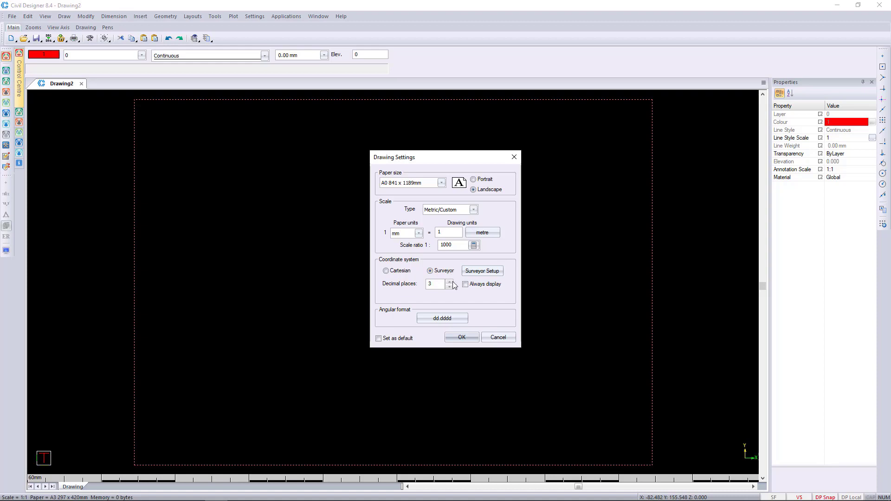
{"action": "left_click", "coordinate": [460, 338]}
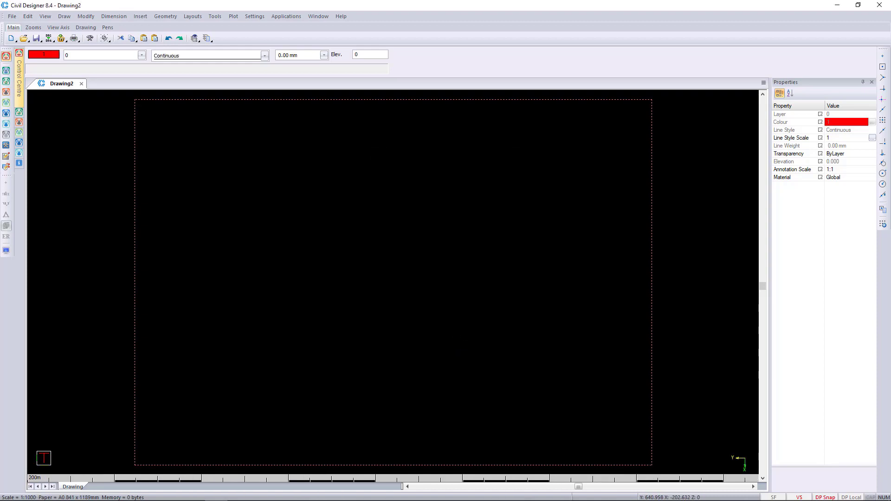
In Save As, create a new folder named 'Civil Project' under GIS Files
{"action": "left_click", "coordinate": [15, 18]}
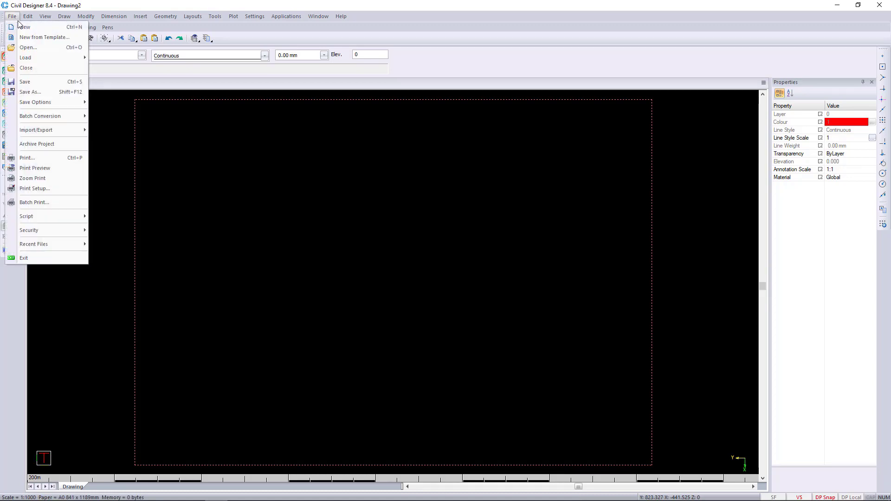
{"action": "left_click", "coordinate": [61, 95]}
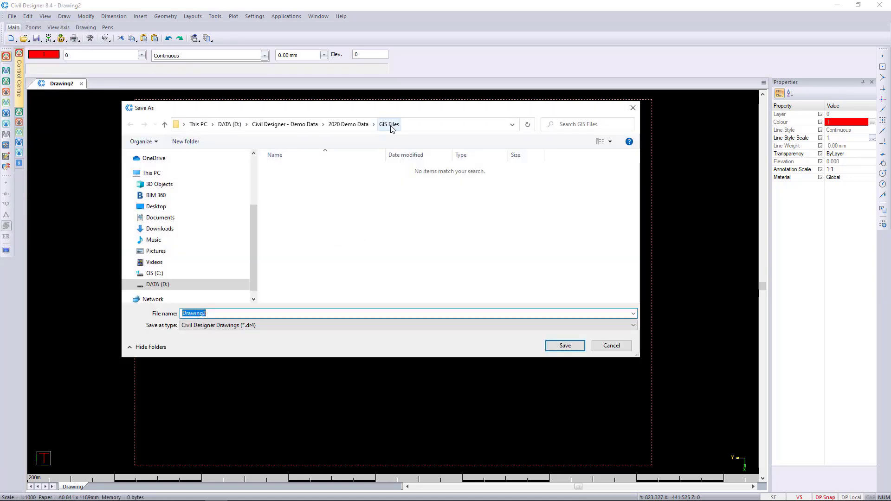
{"action": "right_click", "coordinate": [348, 181]}
{"action": "left_click", "coordinate": [483, 279]}
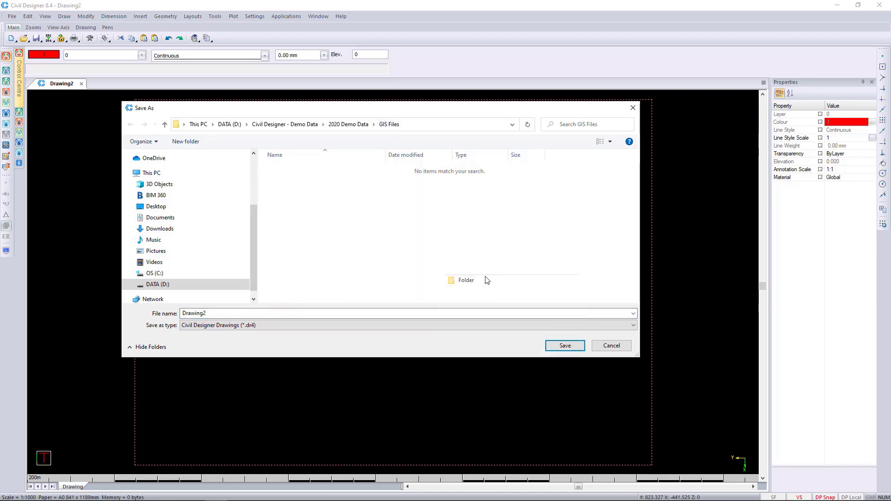
{"action": "type", "text": "Civil"}
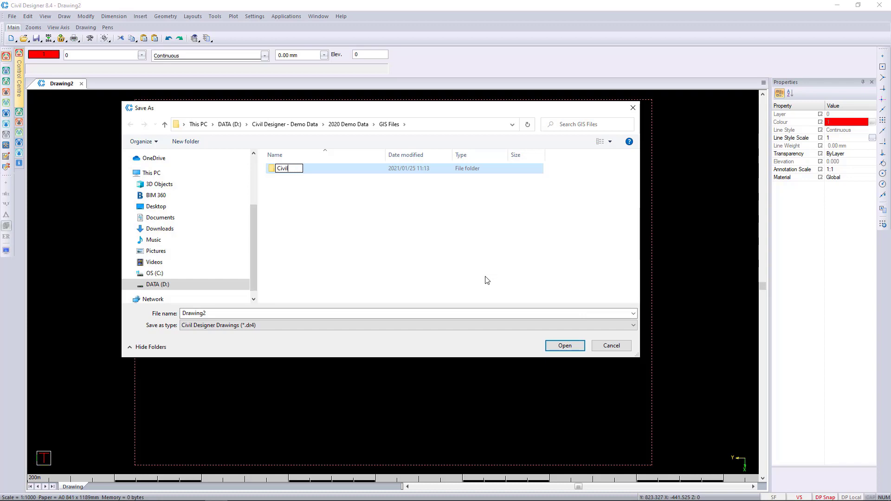
{"action": "type", "text": " Project"}
{"action": "left_click", "coordinate": [356, 211]}
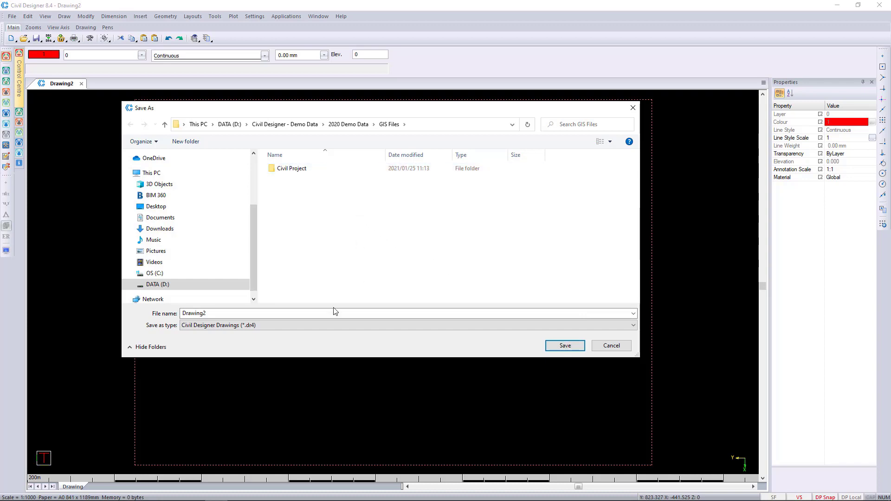
Save the drawing as 'Civil Project' inside the Civil Project folder
{"action": "left_click", "coordinate": [281, 317]}
{"action": "type", "text": "Civi"}
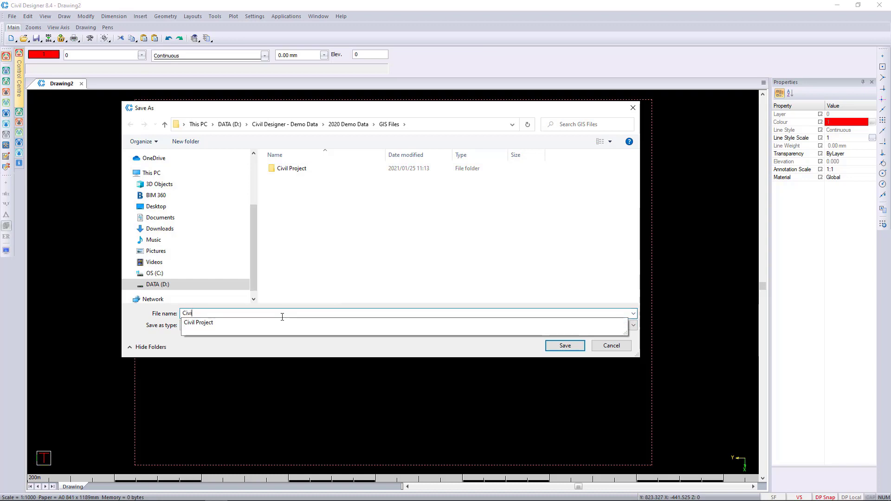
{"action": "type", "text": "l Project"}
{"action": "left_click", "coordinate": [562, 345]}
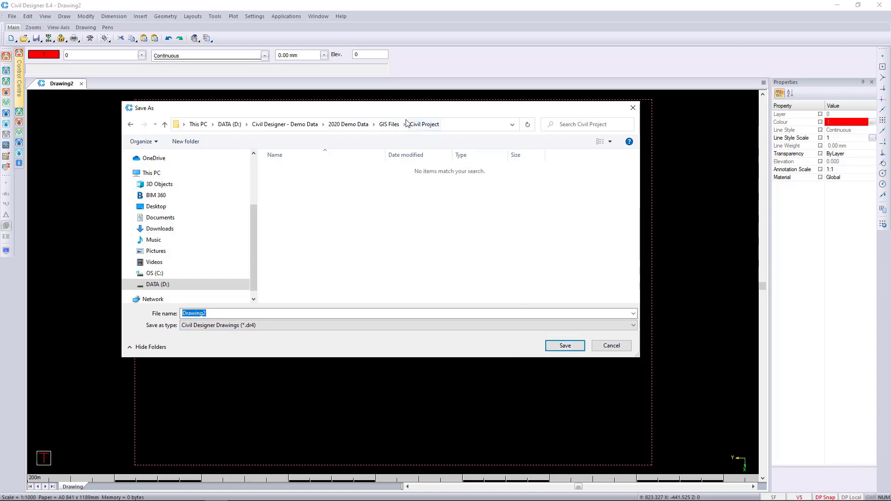
{"action": "left_click", "coordinate": [390, 125]}
{"action": "double_click", "coordinate": [291, 168]}
{"action": "left_click", "coordinate": [223, 312]}
{"action": "type", "text": "Civil"}
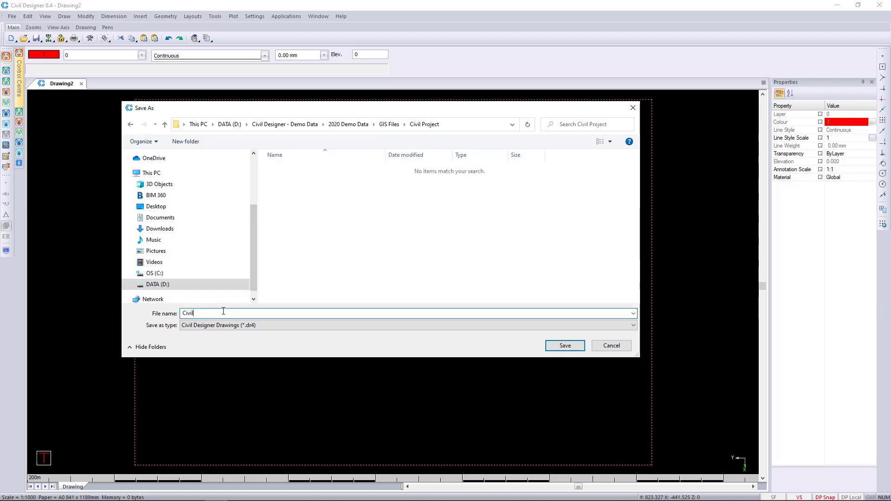
{"action": "type", "text": "ect"}
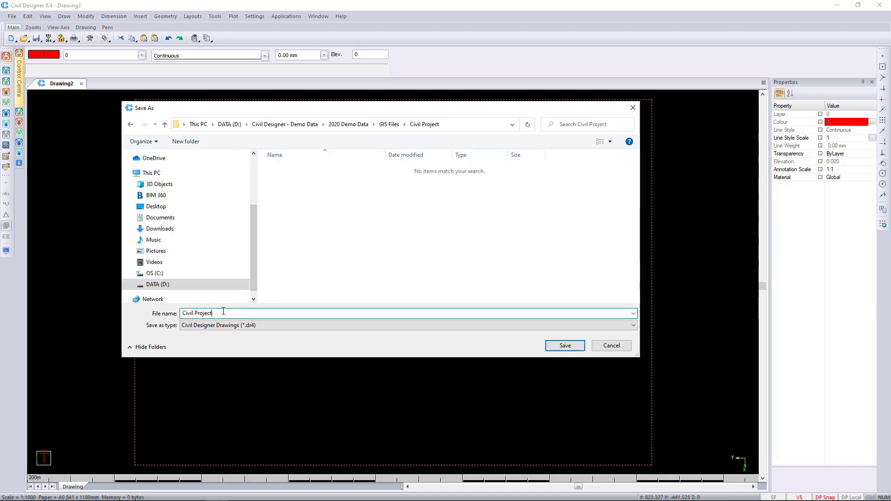
{"action": "left_click", "coordinate": [564, 346]}
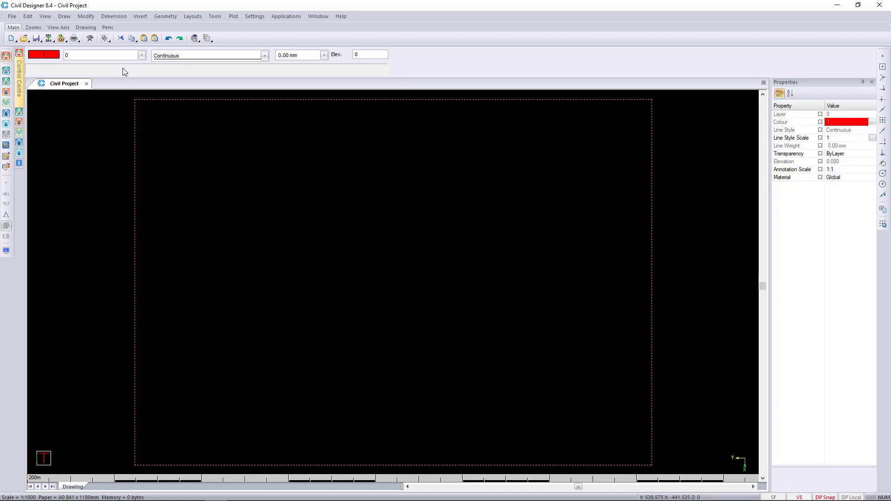
In Layer Settings, add layers 'GIS Cadastral Boundaries' and 'GIS Contours' and confirm with OK
{"action": "left_click", "coordinate": [100, 59]}
{"action": "left_click", "coordinate": [269, 328]}
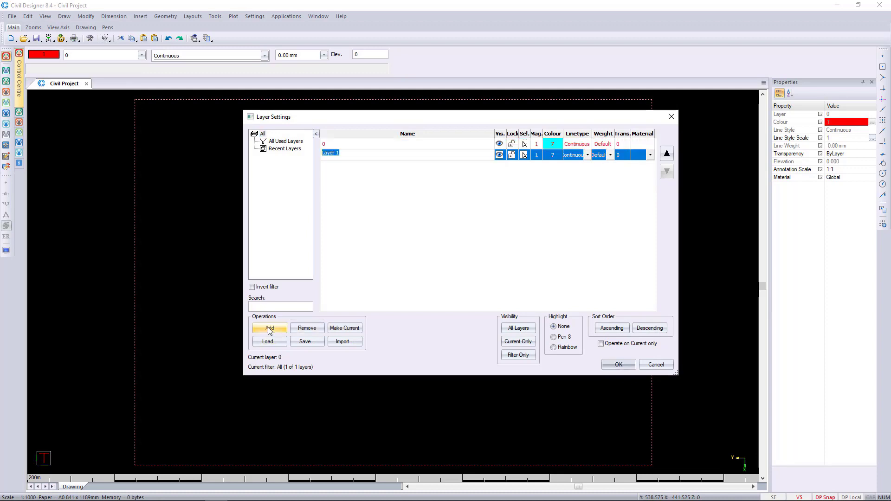
{"action": "type", "text": "Gl"}
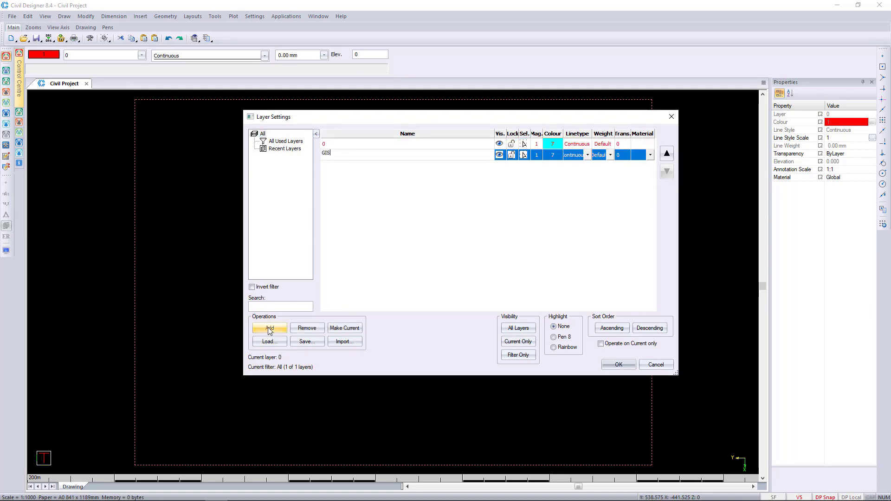
{"action": "type", "text": "S Cadastral Boundaries"}
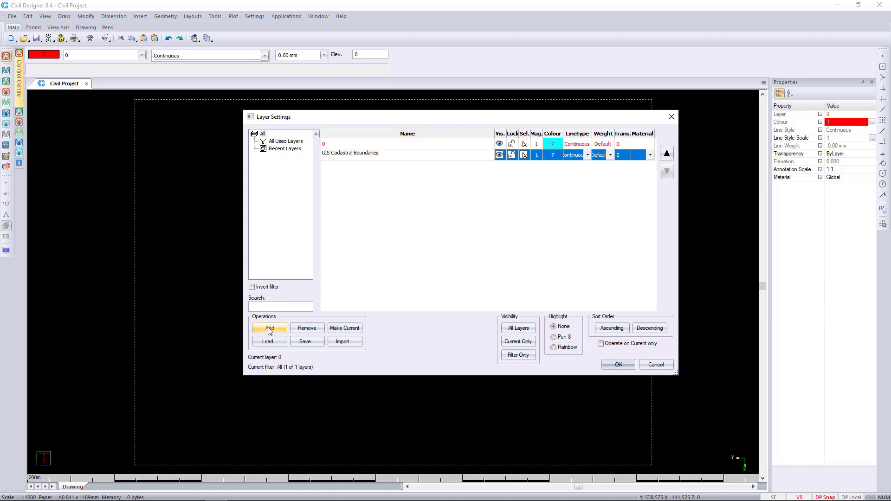
{"action": "key", "text": "Return"}
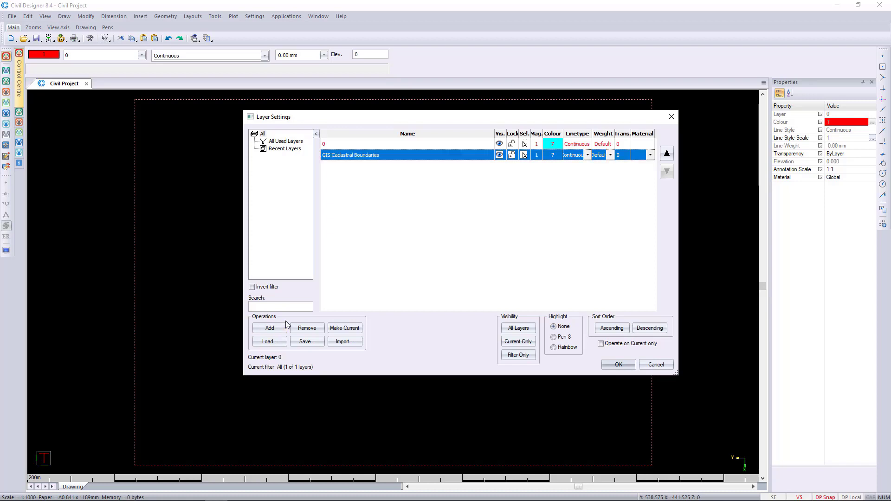
{"action": "left_click", "coordinate": [278, 330]}
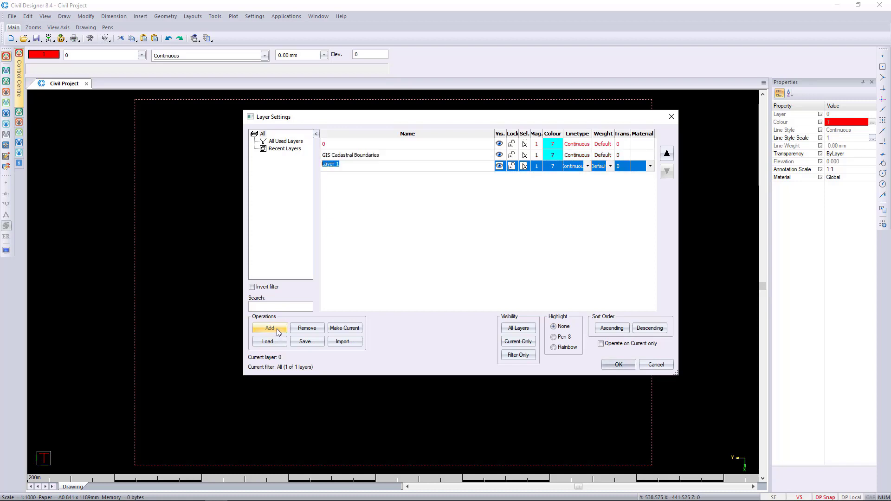
{"action": "type", "text": "GIS Contours"}
{"action": "key", "text": "Return"}
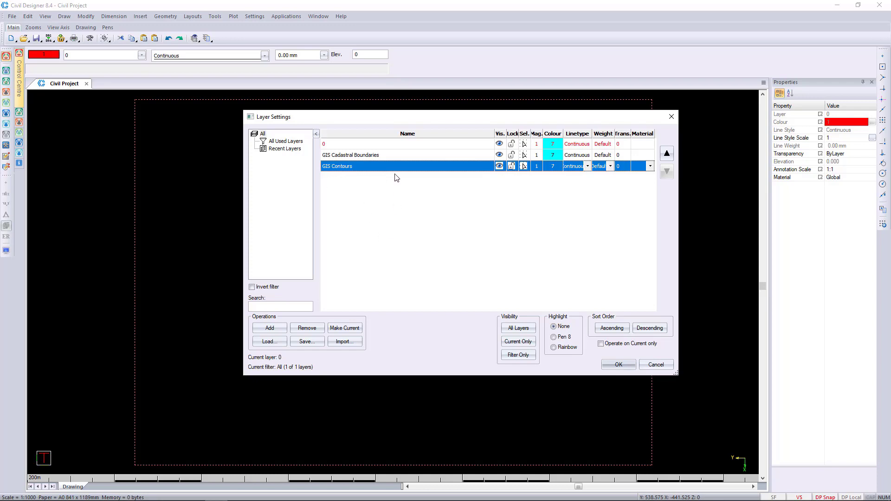
{"action": "left_click", "coordinate": [401, 157]}
{"action": "left_click", "coordinate": [618, 364]}
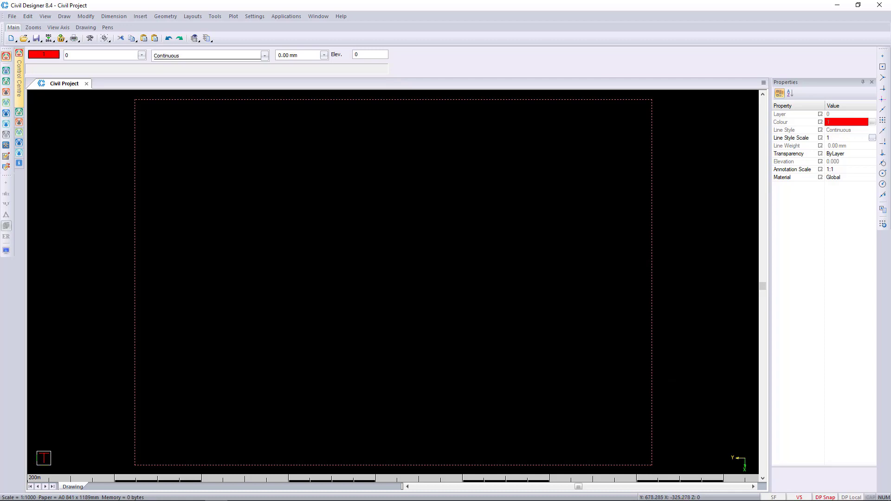
Make GIS Cadastral Boundaries the current layer and switch to CAD mode
{"action": "left_click", "coordinate": [142, 56]}
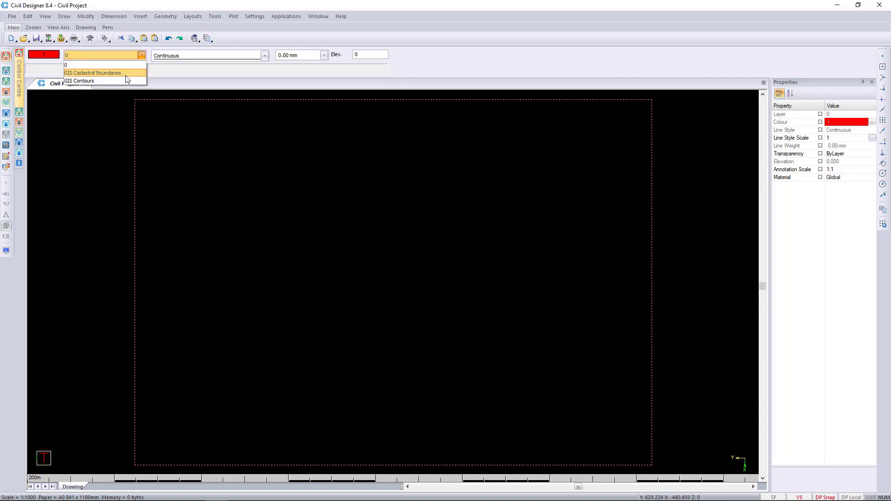
{"action": "left_click", "coordinate": [100, 73]}
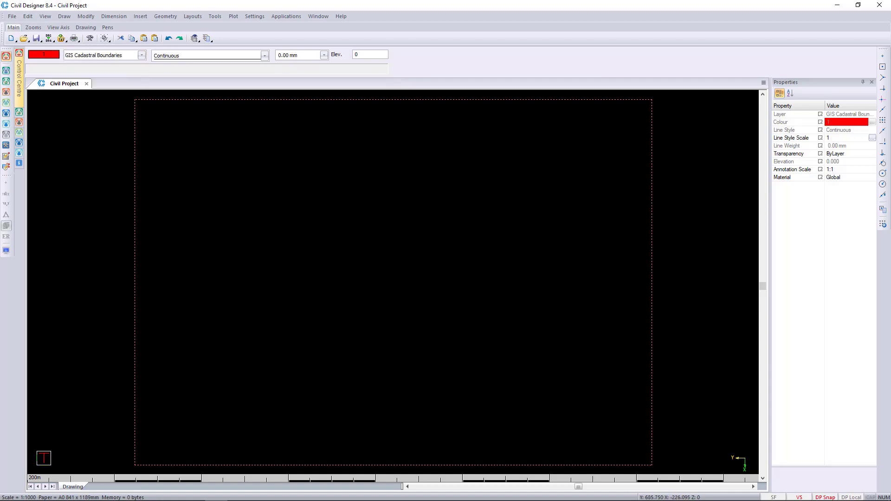
{"action": "left_click", "coordinate": [6, 57]}
Load the cadastral ArcView shapefile into the drawing via Load Drawing
{"action": "left_click", "coordinate": [14, 17]}
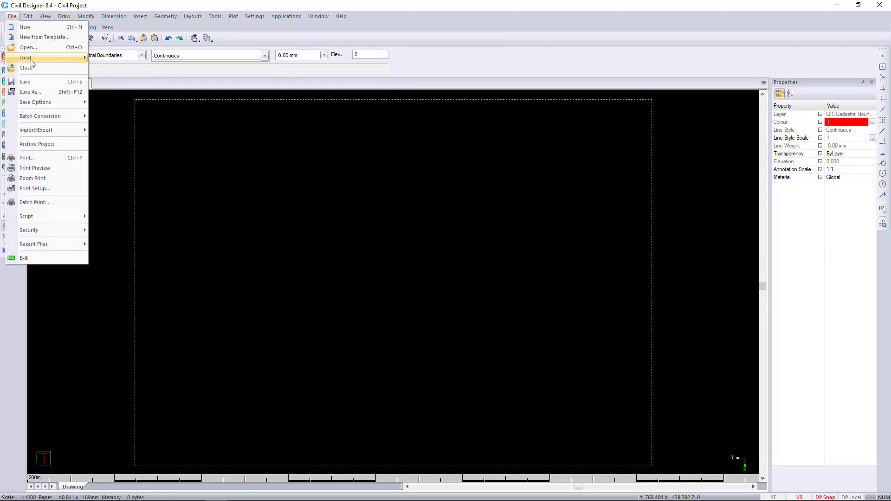
{"action": "mouse_move", "coordinate": [34, 64]}
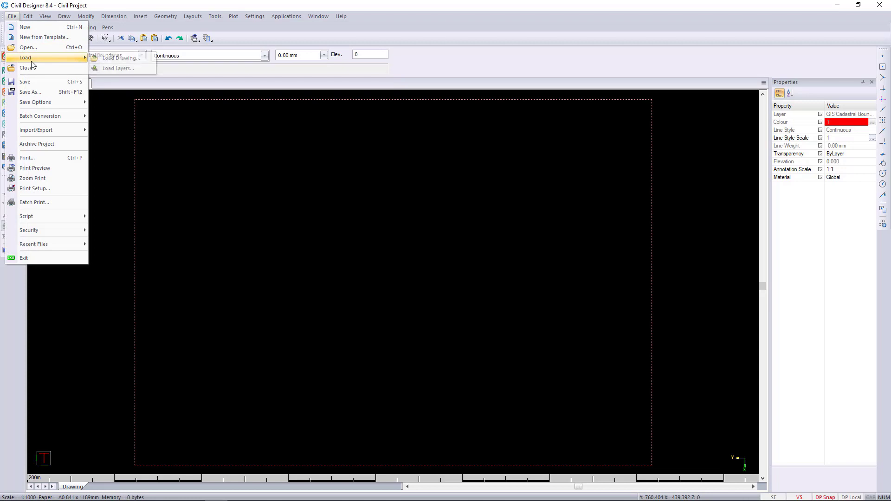
{"action": "left_click", "coordinate": [121, 58]}
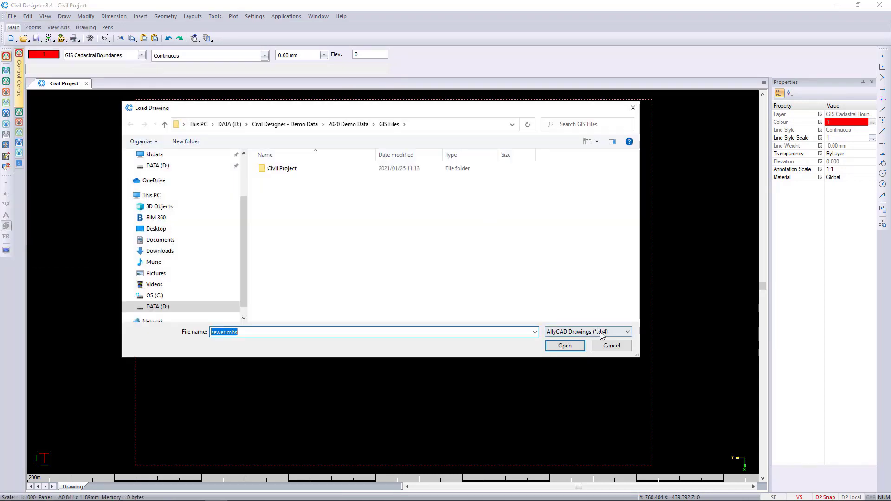
{"action": "left_click", "coordinate": [602, 332]}
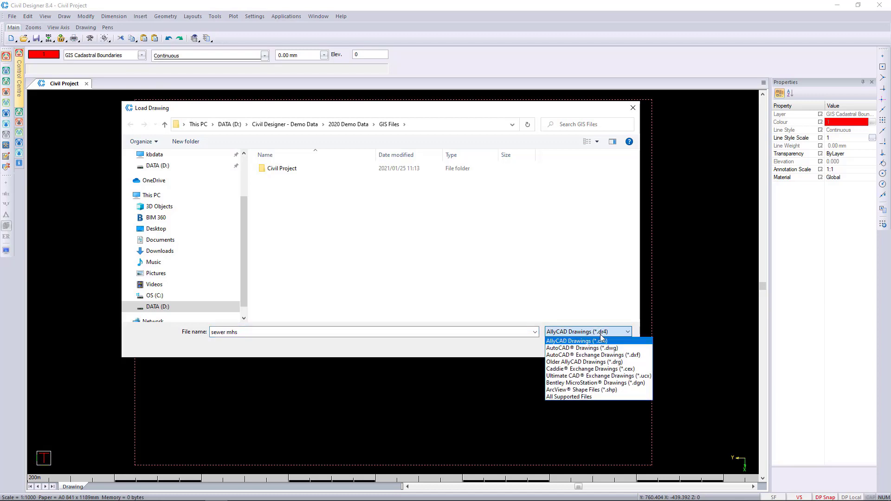
{"action": "left_click", "coordinate": [581, 390]}
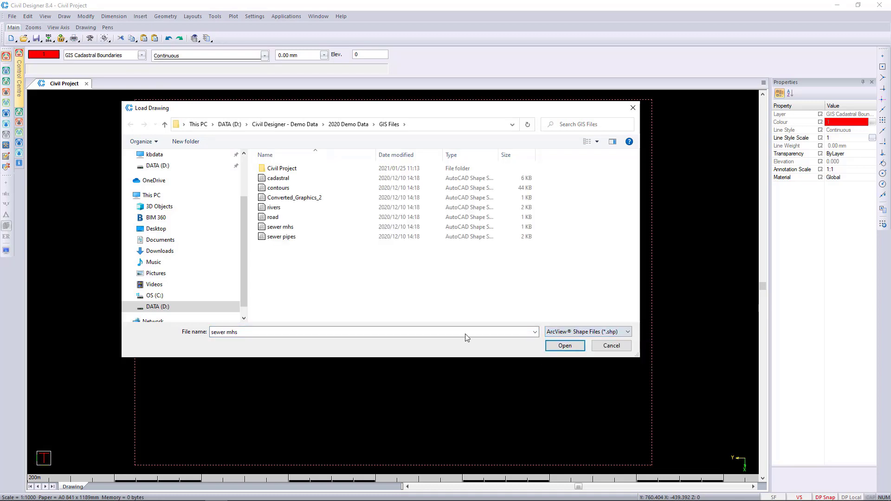
{"action": "left_click", "coordinate": [296, 179]}
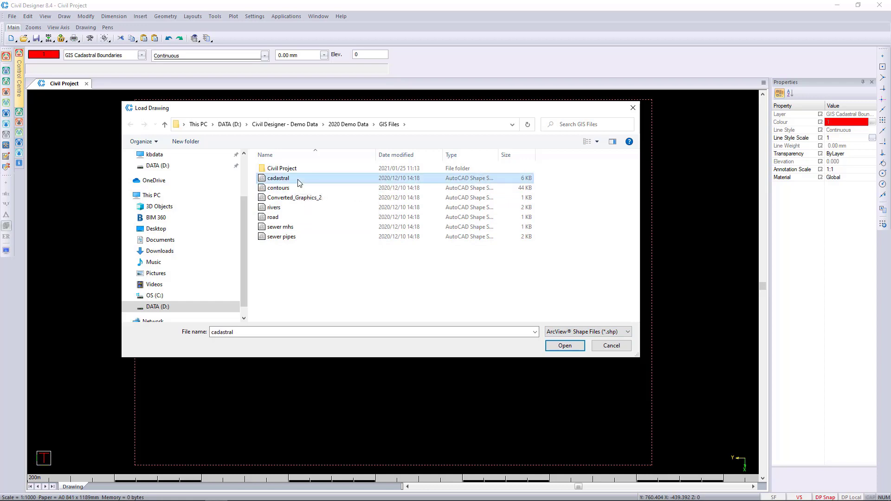
{"action": "left_click", "coordinate": [576, 348]}
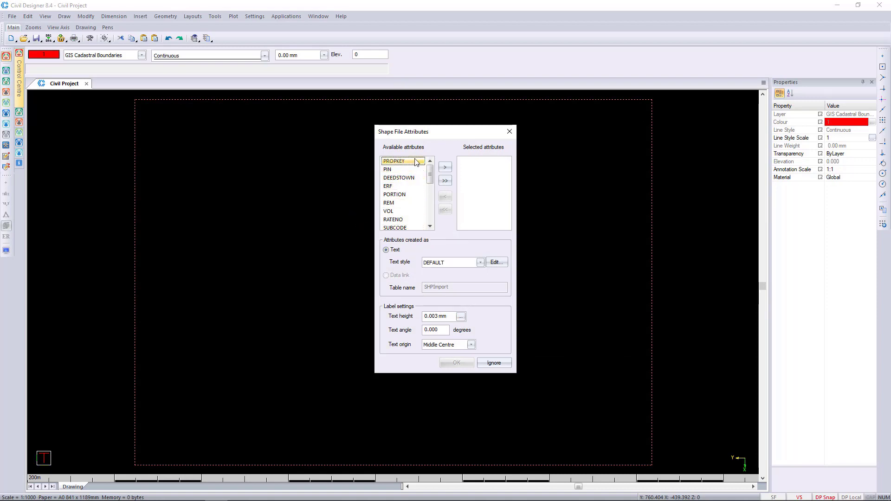
Label the cadastral import with ERF at 3 mm text height, as unfilled closed polylines
{"action": "mouse_move", "coordinate": [428, 179]}
{"action": "left_mouse_down"}
{"action": "mouse_move", "coordinate": [420, 237]}
{"action": "mouse_move", "coordinate": [431, 212]}
{"action": "mouse_move", "coordinate": [431, 173]}
{"action": "left_mouse_up"}
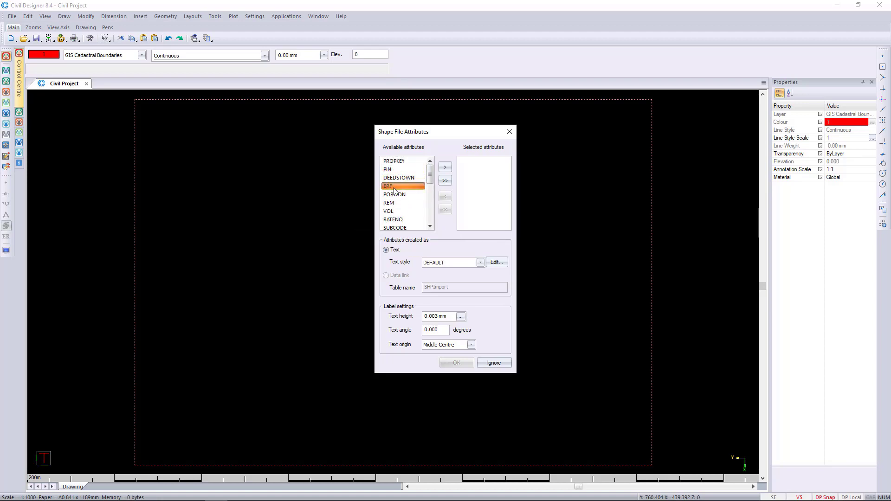
{"action": "left_click", "coordinate": [394, 188]}
{"action": "left_click", "coordinate": [444, 169]}
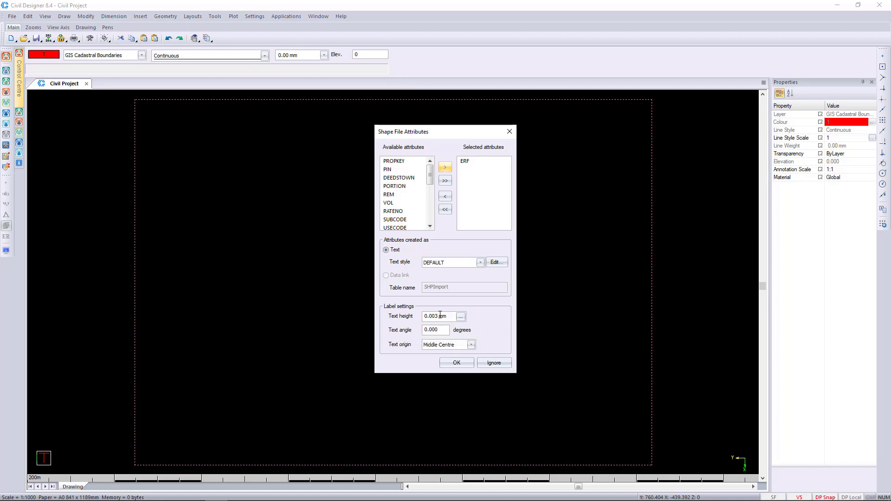
{"action": "type", "text": "3"}
{"action": "left_click", "coordinate": [445, 329]}
{"action": "left_click", "coordinate": [440, 316]}
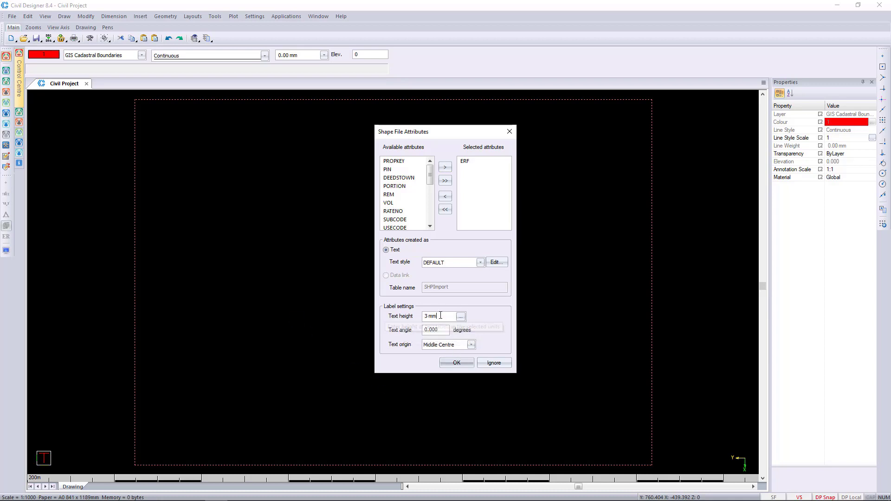
{"action": "left_click", "coordinate": [456, 363]}
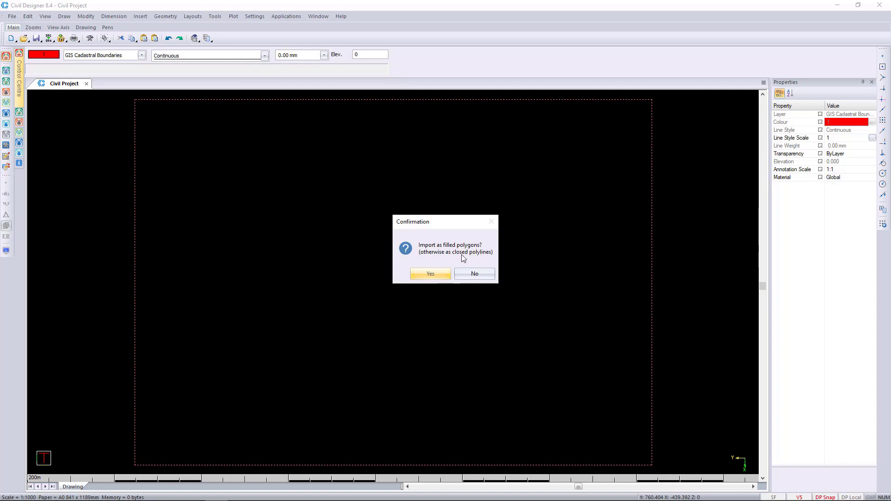
{"action": "left_click", "coordinate": [483, 274]}
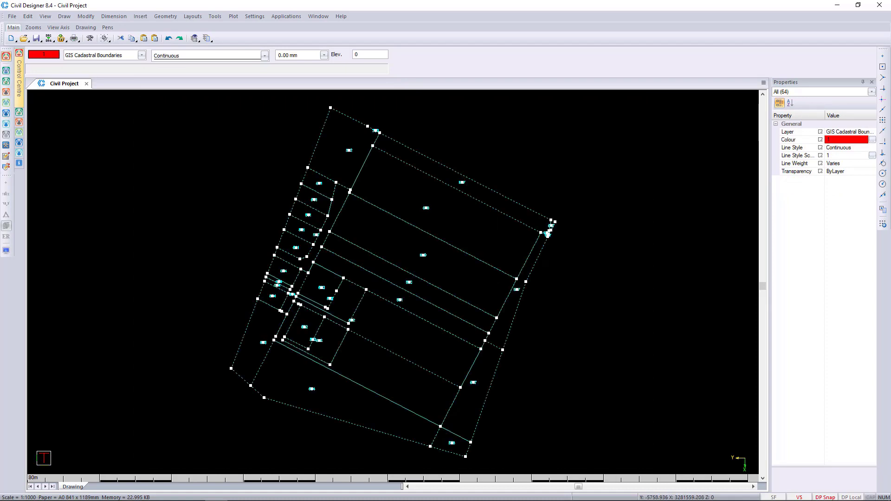
Add named viewport View1 by picking two corners enclosing all cadastral parcels, then close Named Viewports
{"action": "scroll", "coordinate": [403, 268], "scroll_direction": "down", "scroll_amount": 3}
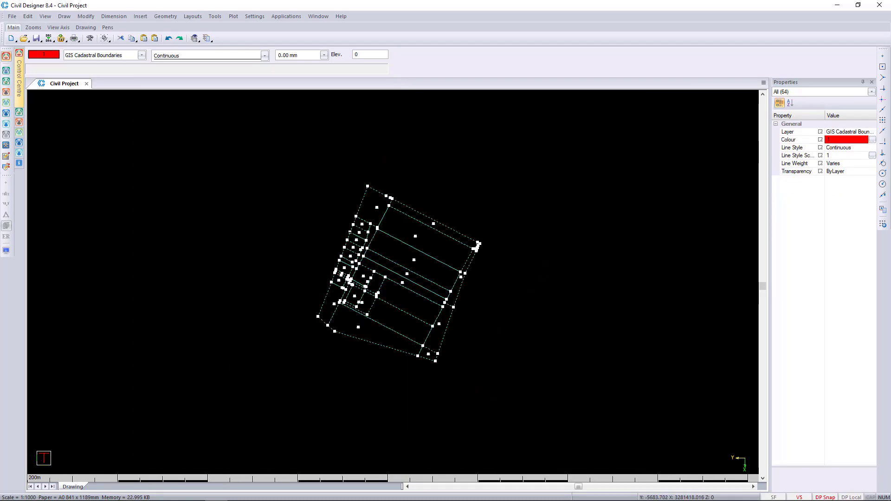
{"action": "left_click", "coordinate": [48, 17]}
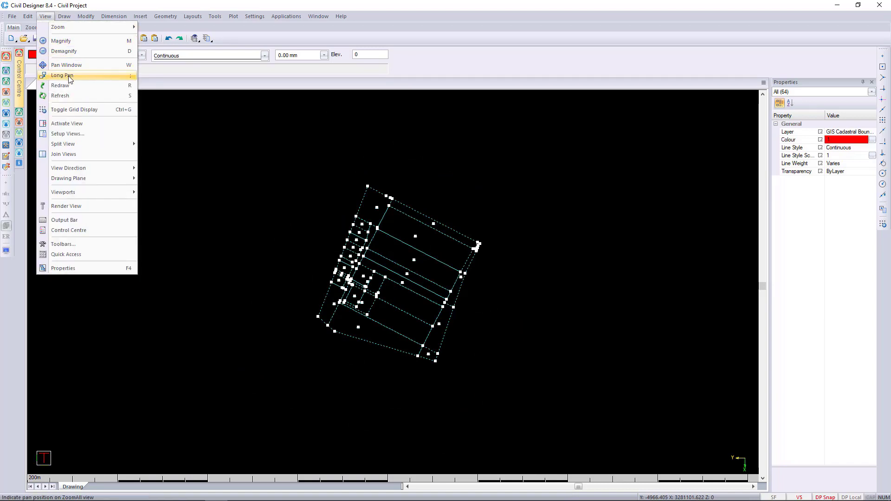
{"action": "mouse_move", "coordinate": [91, 191]}
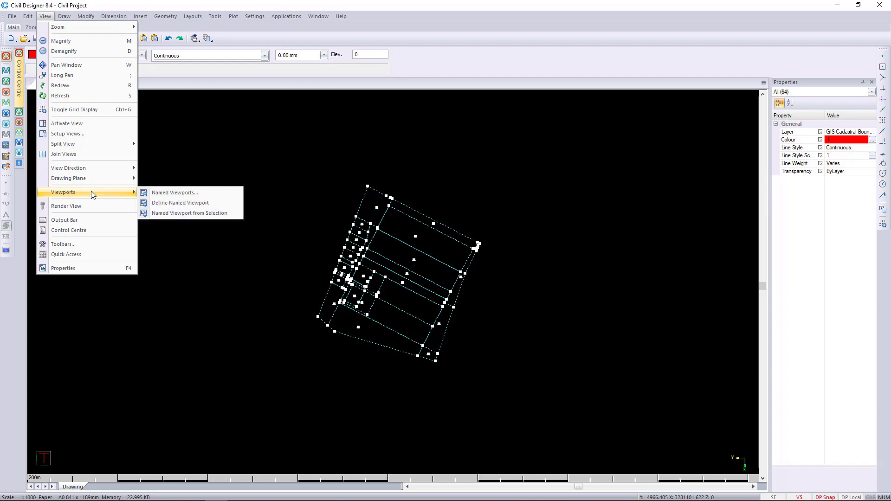
{"action": "left_click", "coordinate": [177, 195]}
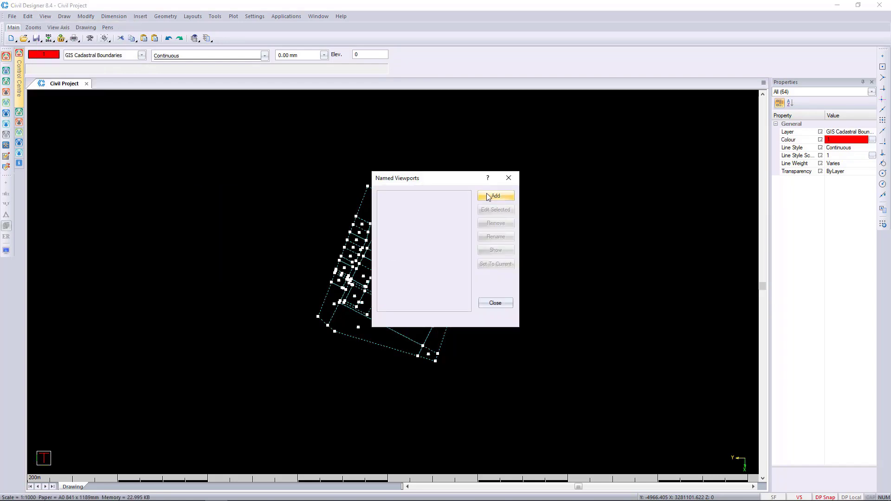
{"action": "left_click", "coordinate": [495, 197]}
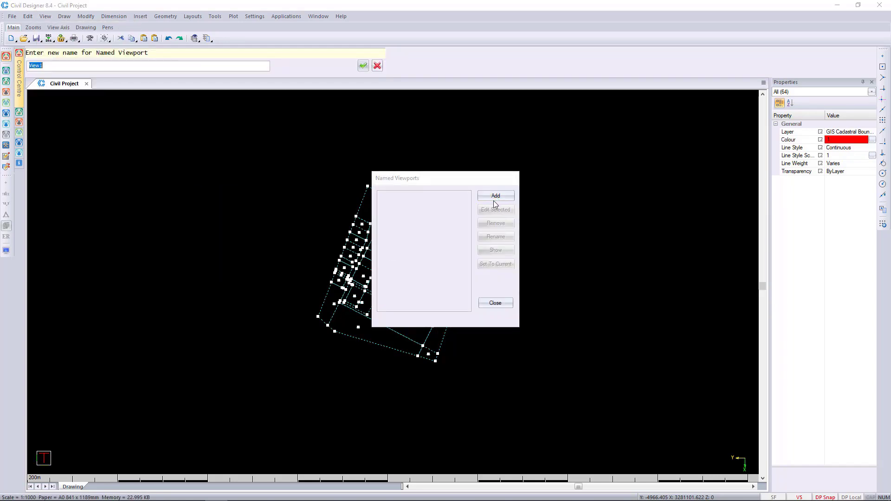
{"action": "left_click", "coordinate": [363, 65]}
{"action": "left_click", "coordinate": [303, 179]}
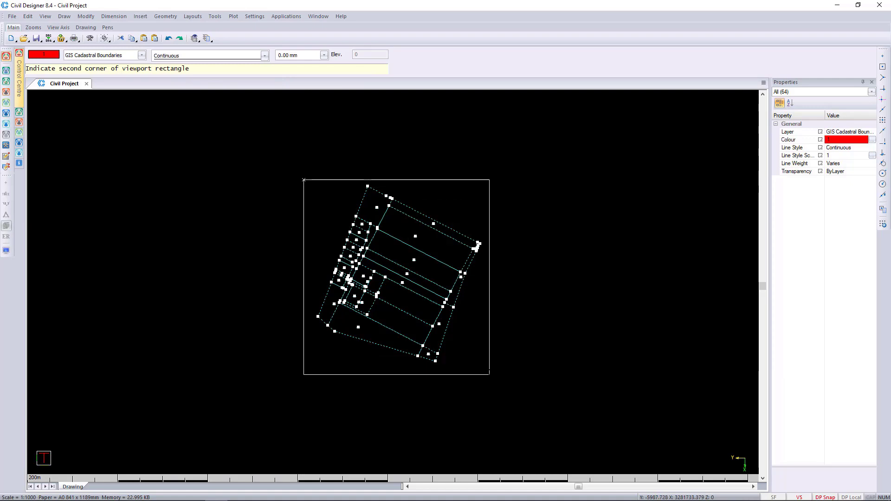
{"action": "left_click", "coordinate": [488, 373]}
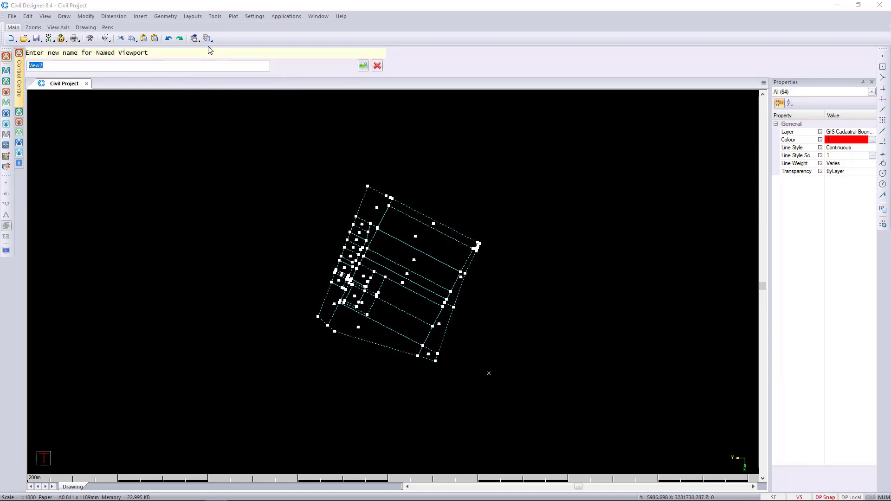
{"action": "left_click", "coordinate": [377, 66]}
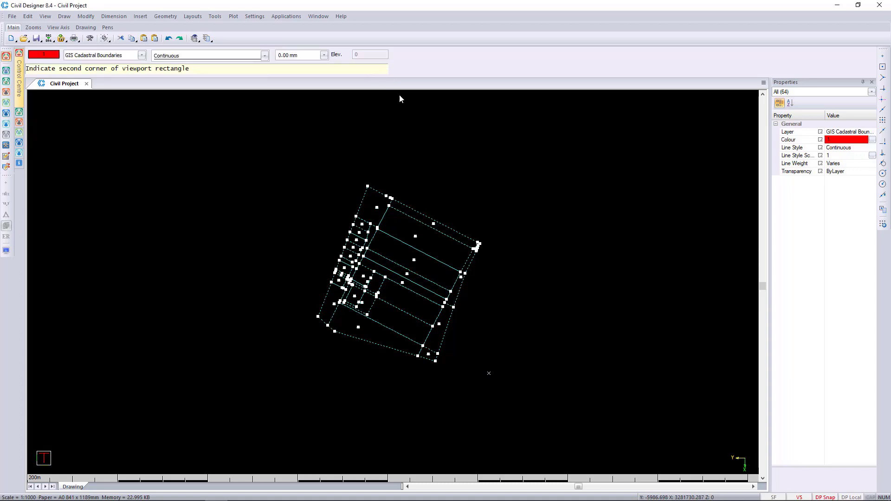
{"action": "left_click", "coordinate": [492, 302]}
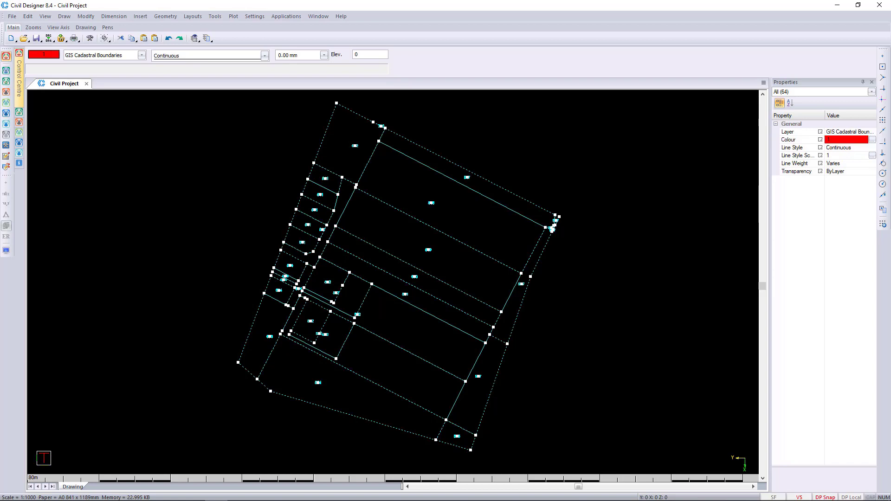
{"action": "key", "text": "Escape"}
{"action": "scroll", "coordinate": [431, 203], "scroll_direction": "up", "scroll_amount": 5}
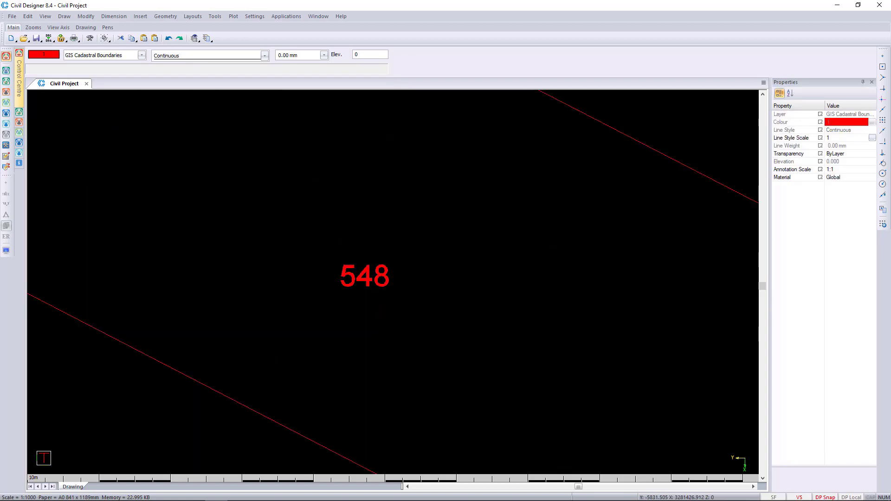
{"action": "scroll", "coordinate": [403, 253], "scroll_direction": "down", "scroll_amount": 5}
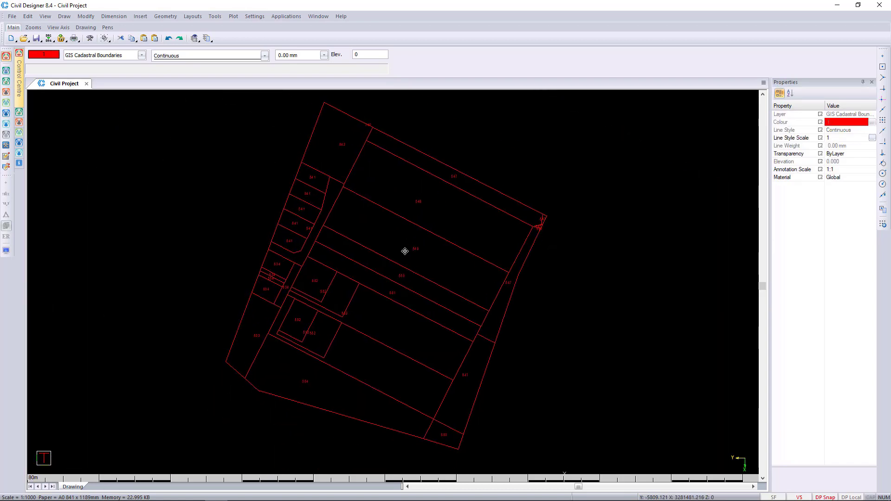
{"action": "left_click", "coordinate": [534, 227]}
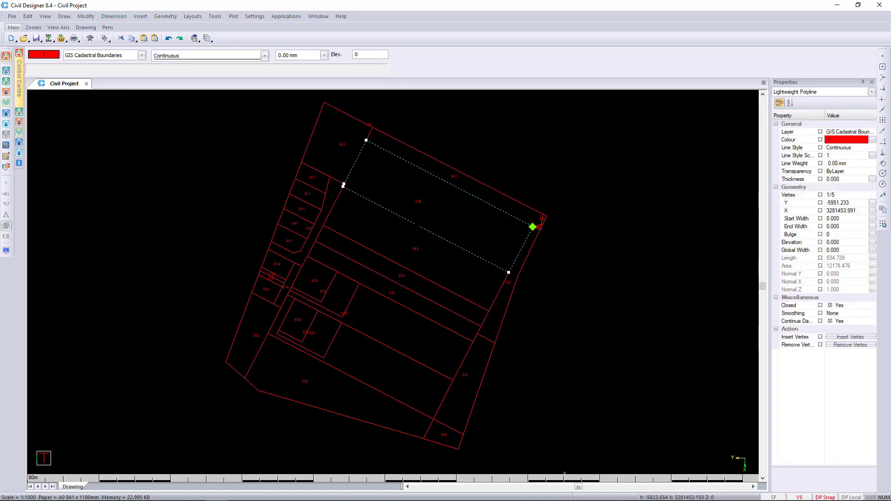
{"action": "key", "text": "Escape"}
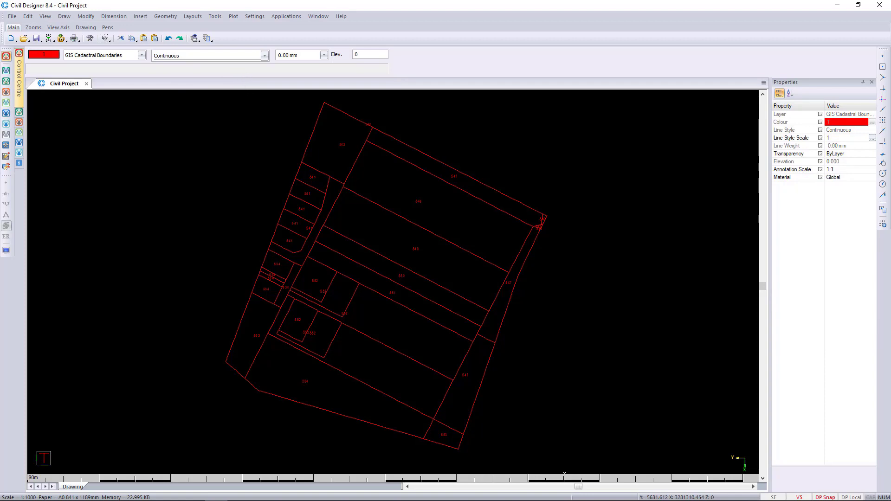
Make GIS Contours the current layer and load a drawing filtered to ArcView Shape Files
{"action": "left_click", "coordinate": [141, 55]}
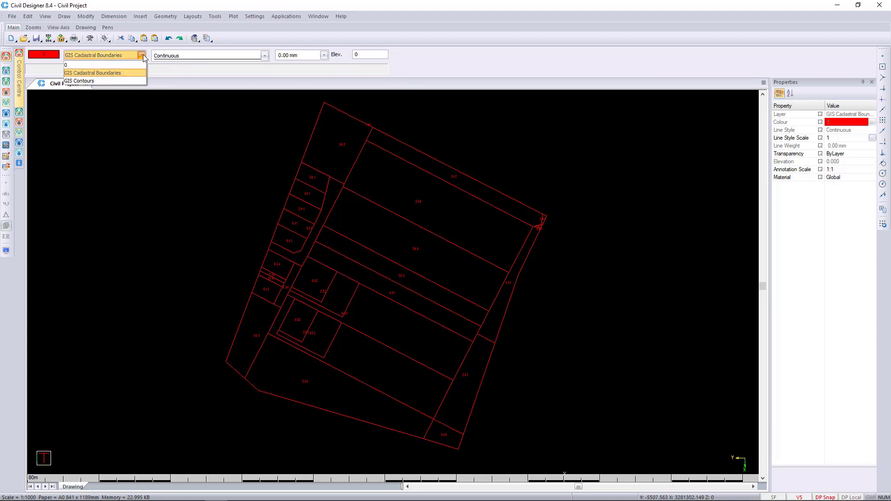
{"action": "left_click", "coordinate": [124, 81]}
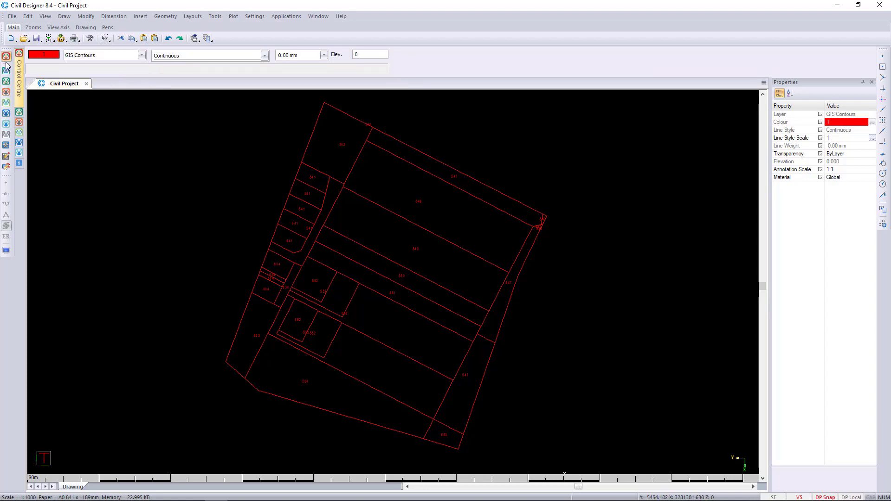
{"action": "mouse_move", "coordinate": [19, 70]}
{"action": "left_click", "coordinate": [12, 16]}
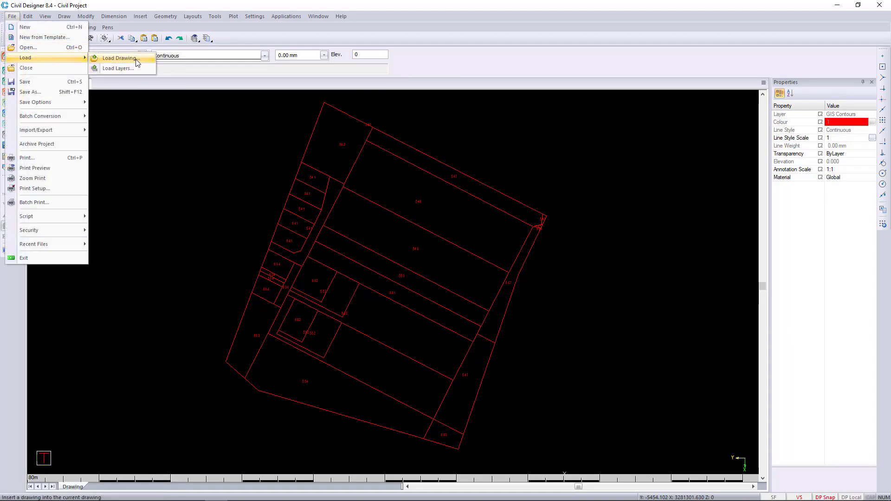
{"action": "left_click", "coordinate": [135, 60]}
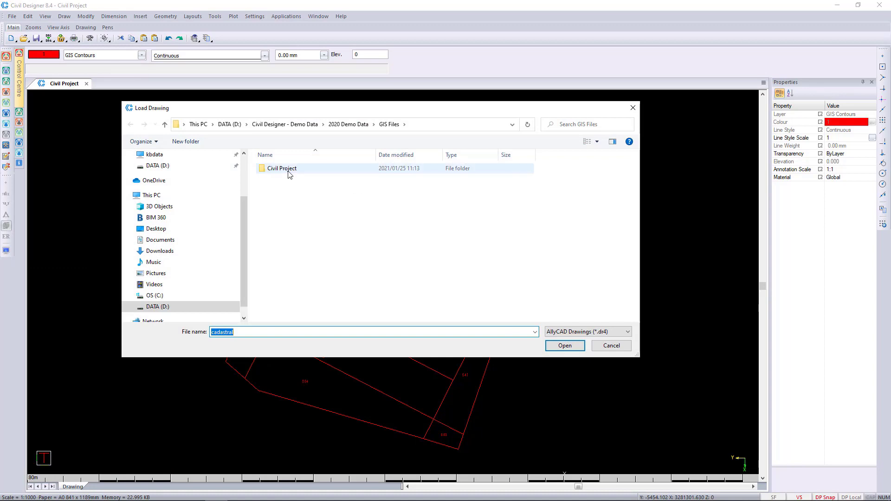
{"action": "left_click", "coordinate": [570, 331]}
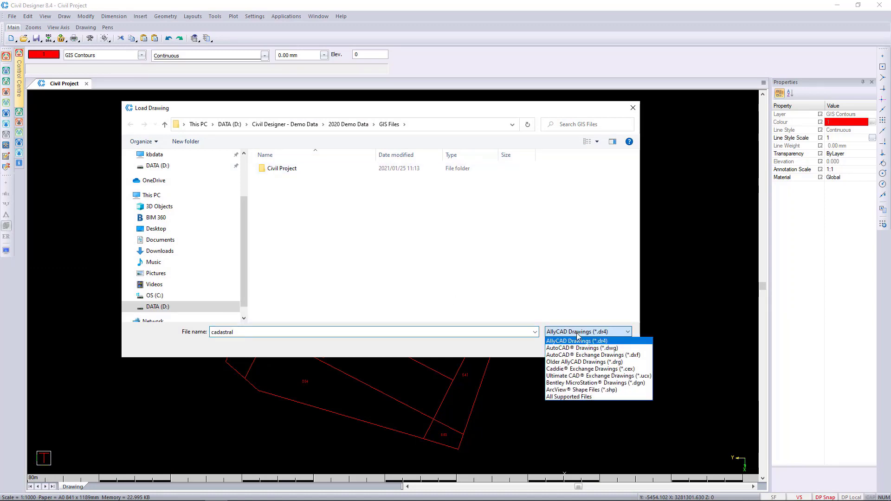
{"action": "left_click", "coordinate": [569, 390]}
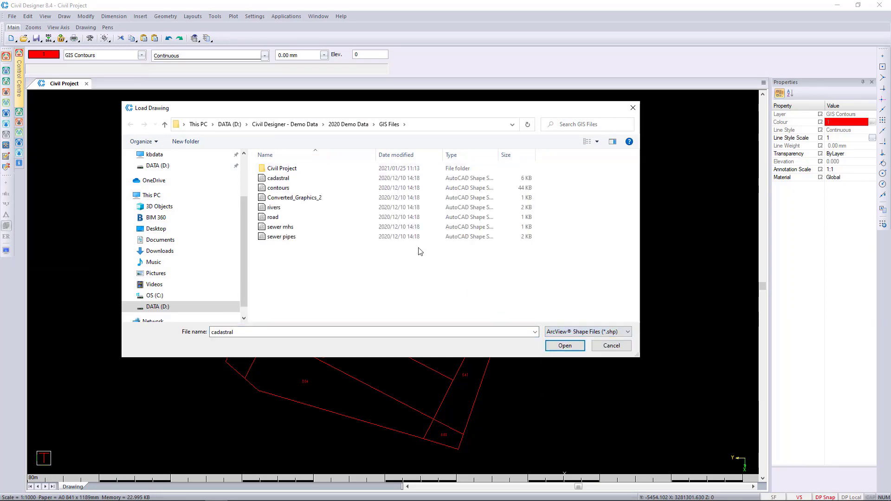
Import the contours shapefile with ELEVATION as its label attribute
{"action": "left_click", "coordinate": [281, 188]}
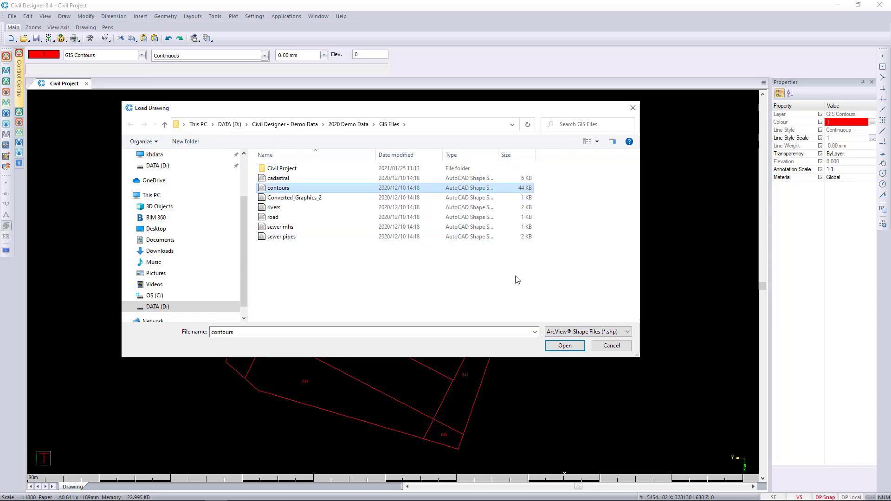
{"action": "left_click", "coordinate": [564, 346]}
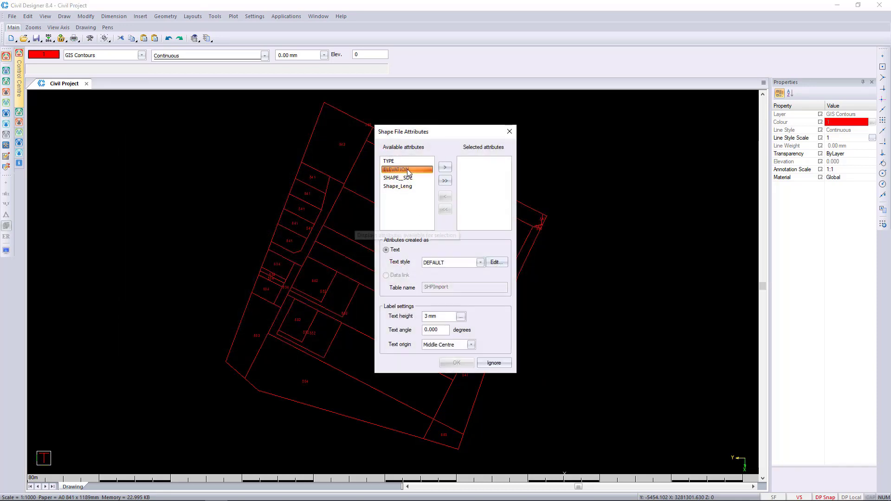
{"action": "left_click", "coordinate": [444, 168]}
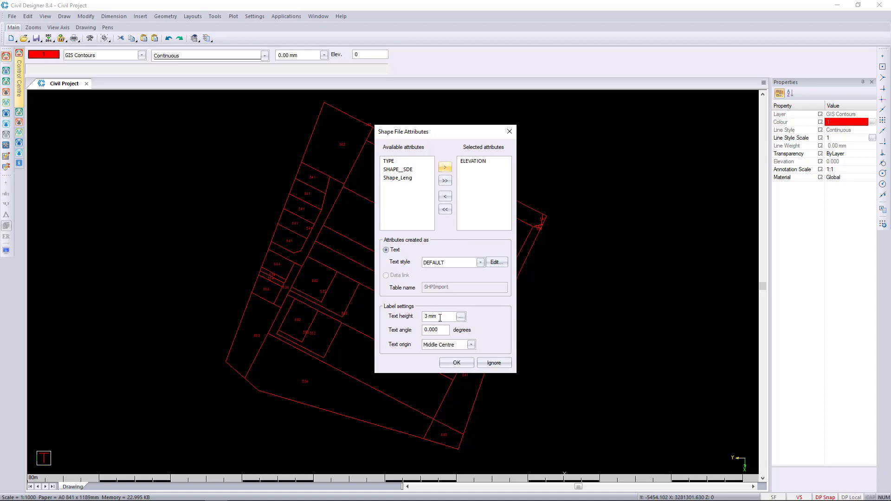
{"action": "left_click", "coordinate": [457, 362]}
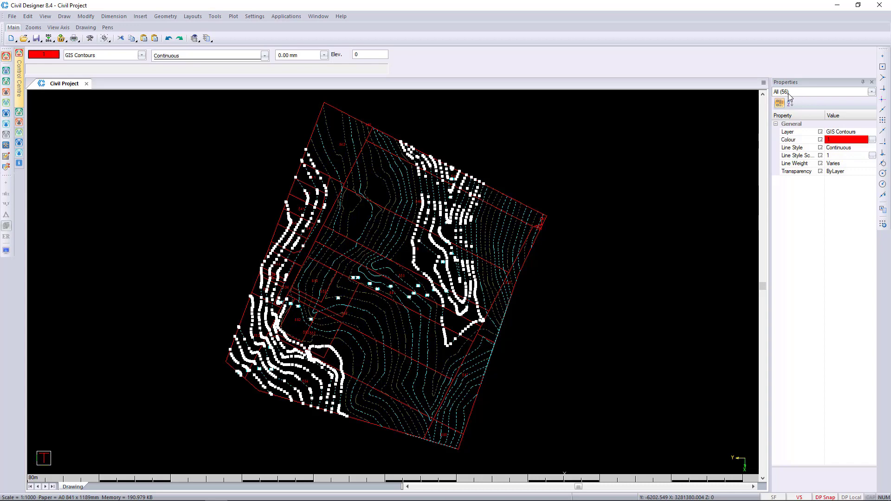
Check the object types in the current contour selection, then clear the selection
{"action": "left_click", "coordinate": [870, 92]}
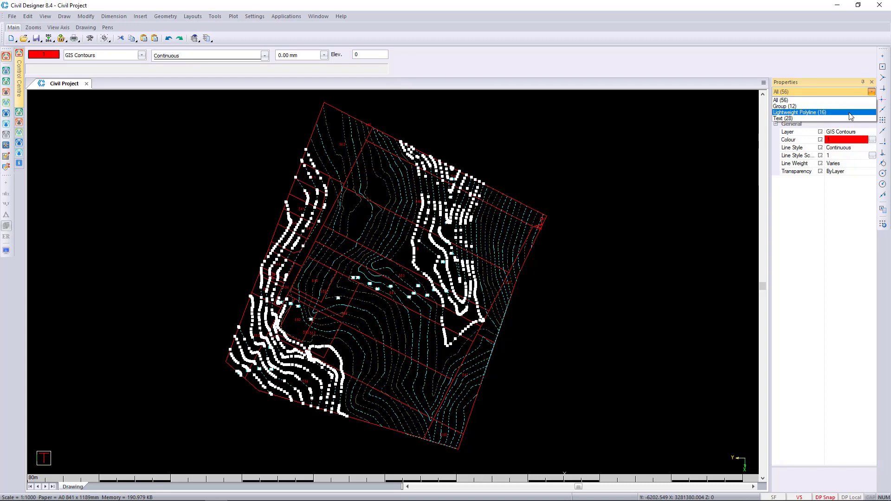
{"action": "key", "text": "Escape"}
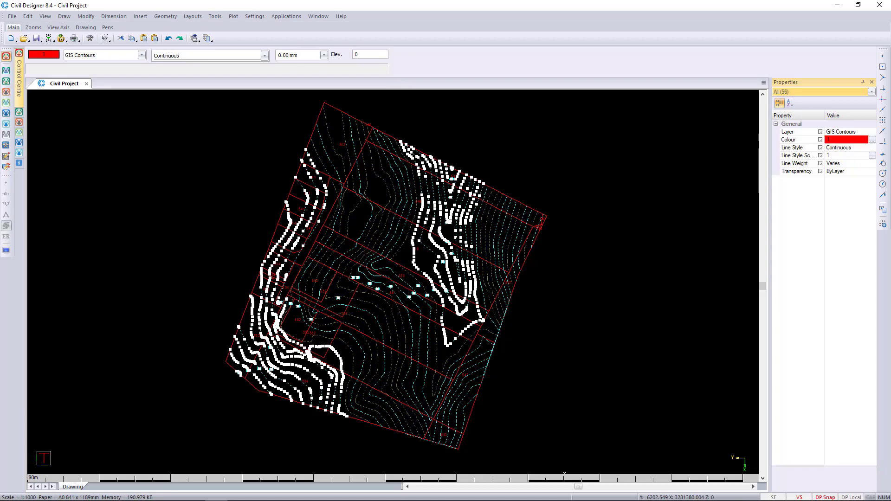
{"action": "key", "text": "Escape"}
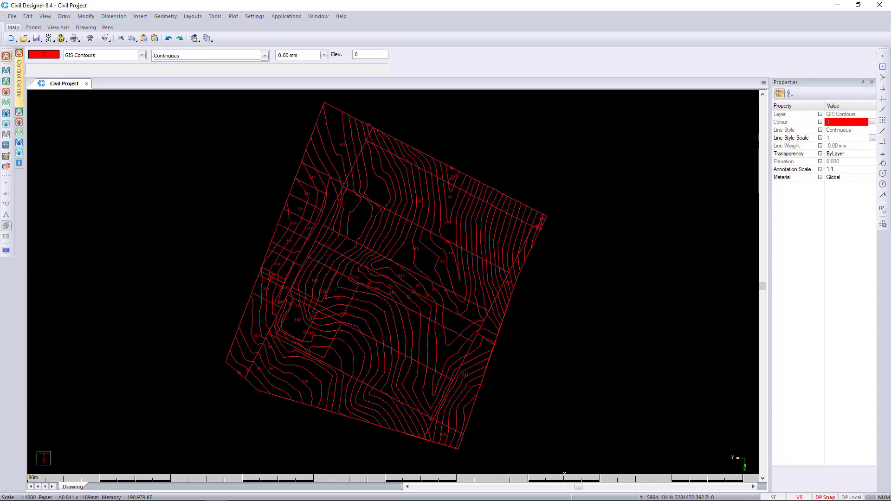
Select one contour group and toggle Properties between Group and Lightweight Polyline to inspect its members
{"action": "left_click", "coordinate": [486, 236]}
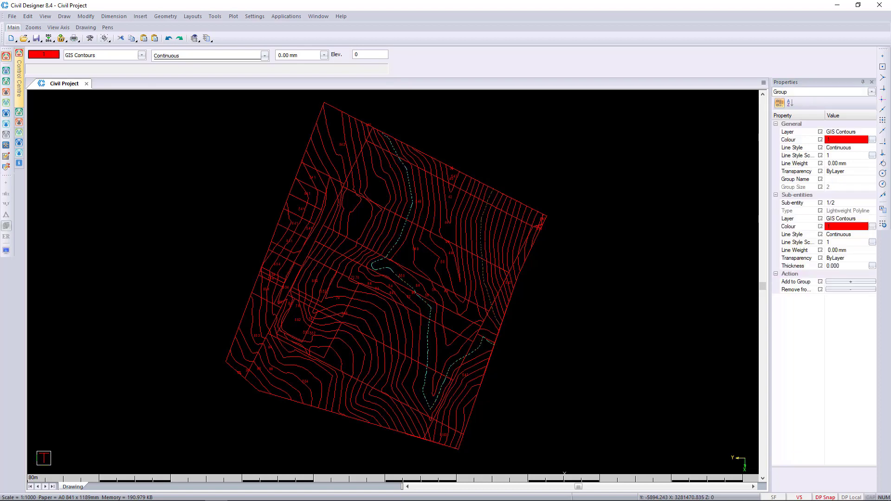
{"action": "left_click", "coordinate": [789, 92]}
{"action": "left_click", "coordinate": [787, 98]}
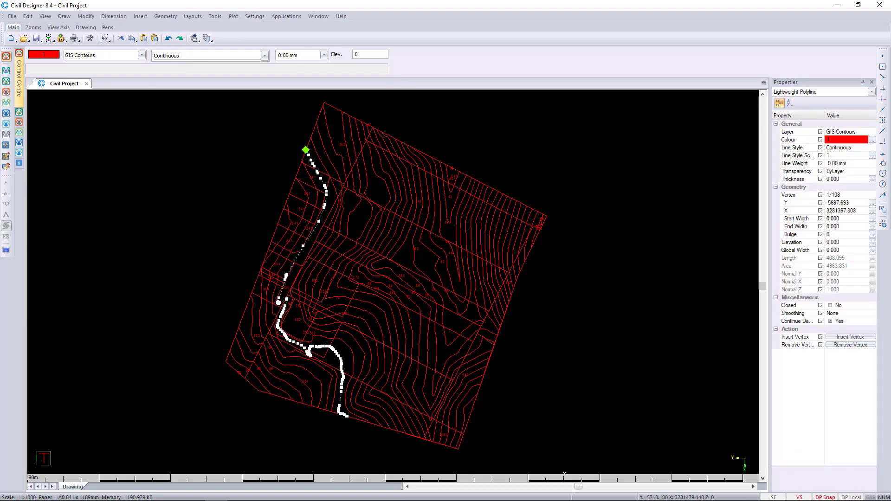
{"action": "left_click", "coordinate": [787, 92]}
{"action": "left_click", "coordinate": [789, 98]}
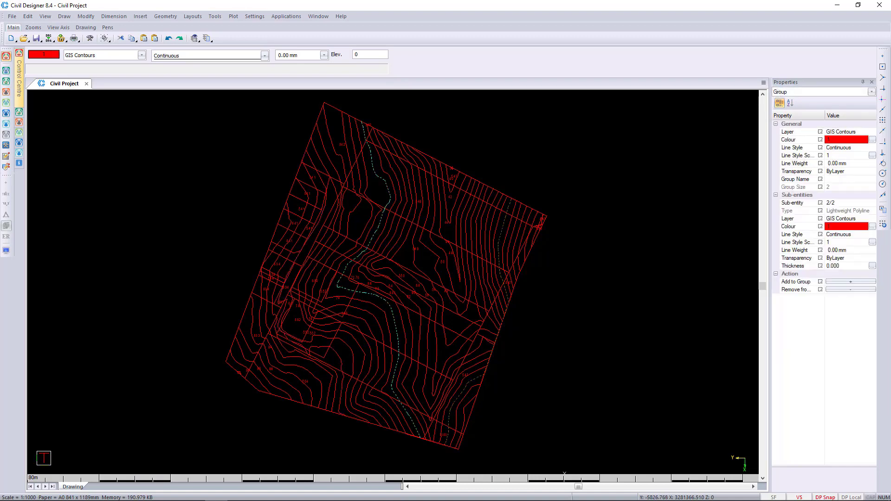
Select all twelve contour groups with Select Same > Same Type and explode them once
{"action": "right_click", "coordinate": [511, 159]}
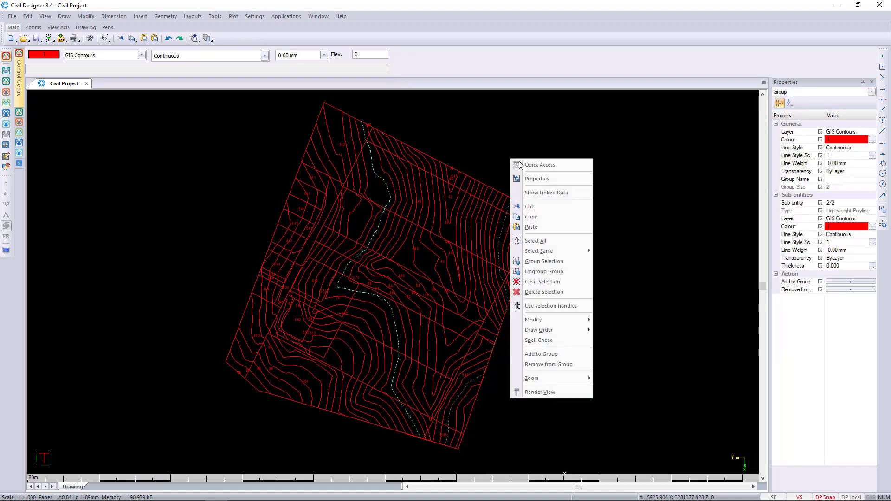
{"action": "mouse_move", "coordinate": [571, 252]}
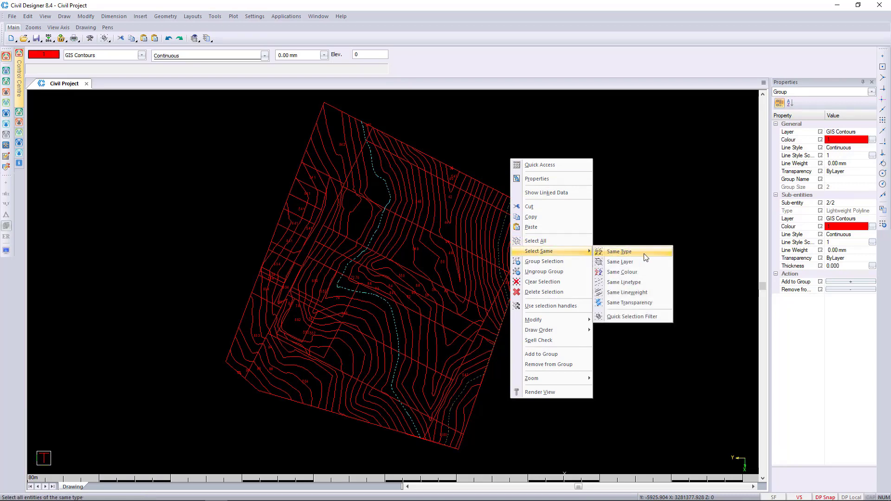
{"action": "left_click", "coordinate": [644, 256]}
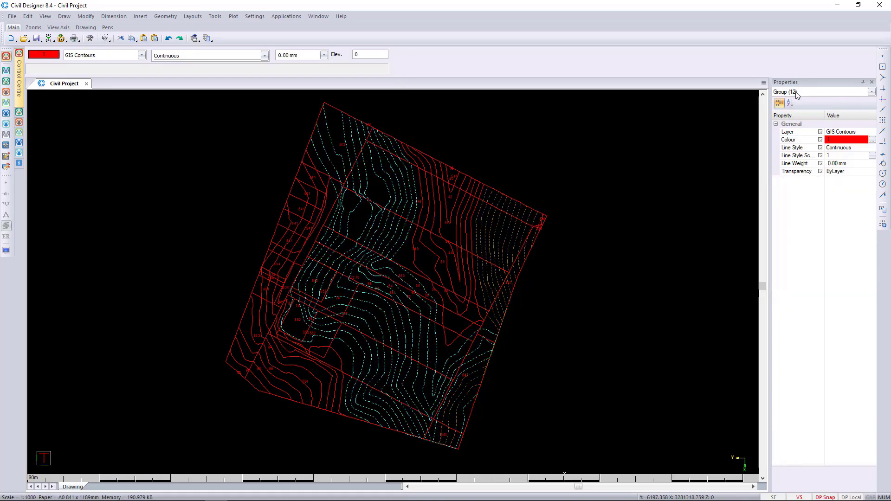
{"action": "left_click", "coordinate": [213, 18]}
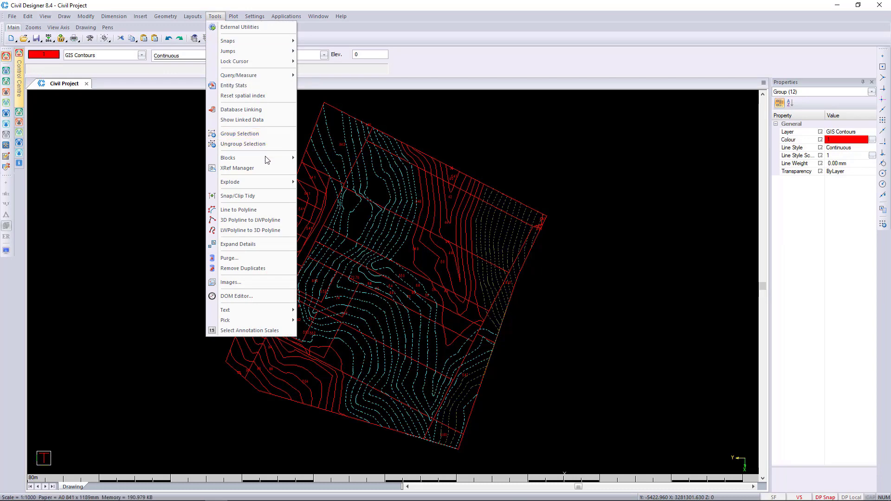
{"action": "mouse_move", "coordinate": [278, 183]}
{"action": "left_click", "coordinate": [327, 183]}
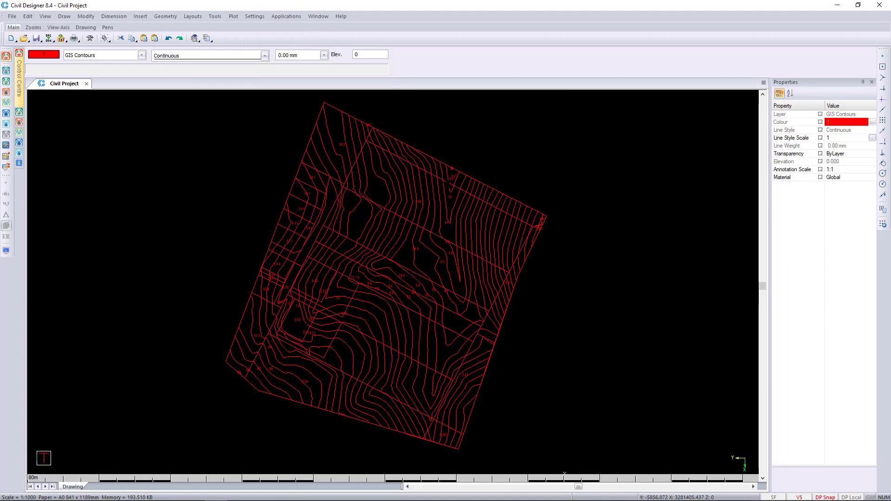
Hide, lock and make unselectable the GIS Cadastral Boundaries layer
{"action": "left_click", "coordinate": [114, 60]}
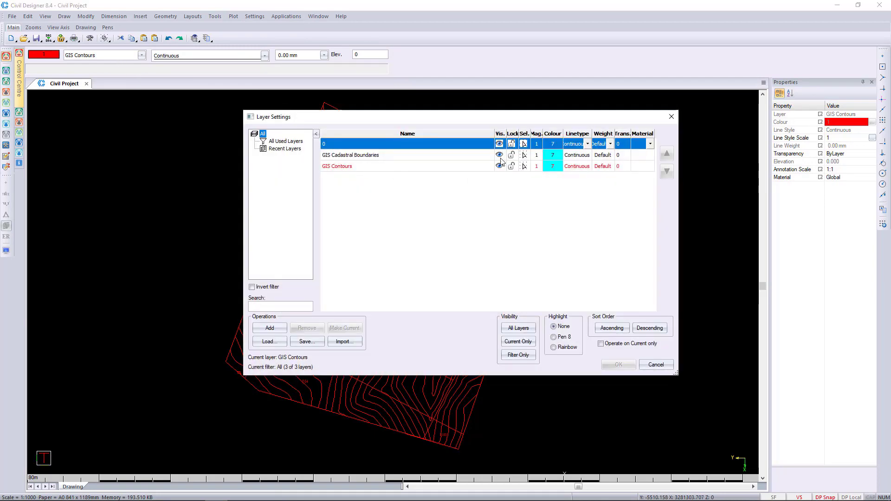
{"action": "left_click", "coordinate": [499, 155]}
{"action": "left_click", "coordinate": [510, 155]}
{"action": "left_click", "coordinate": [523, 155]}
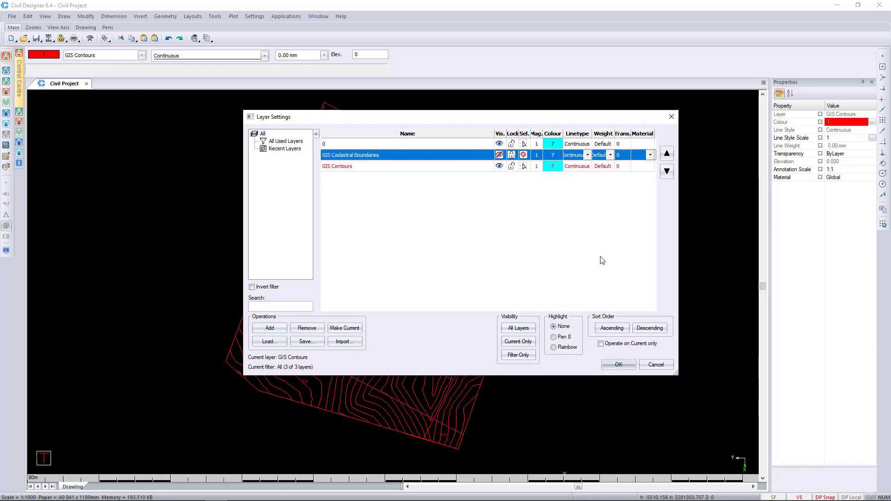
{"action": "left_click", "coordinate": [618, 364]}
Zoom in to check that the 38 and 92 contour labels are polylines
{"action": "scroll", "coordinate": [451, 169], "scroll_direction": "up", "scroll_amount": 5}
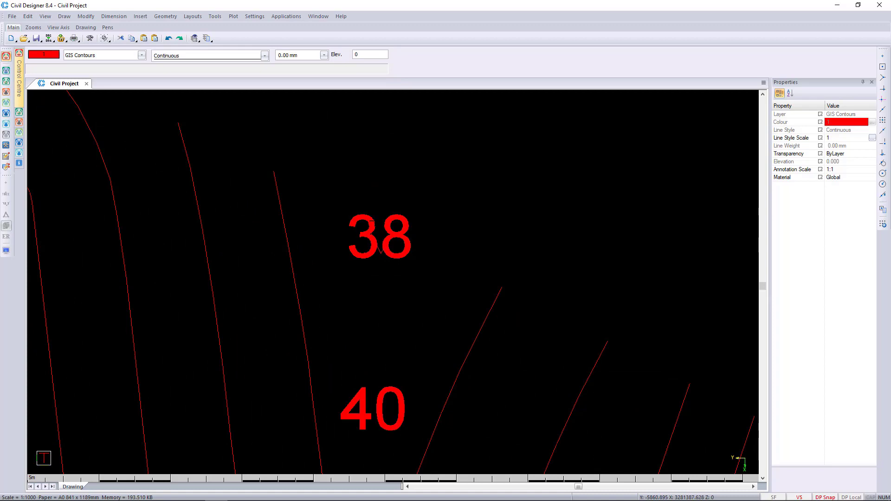
{"action": "left_click", "coordinate": [378, 251]}
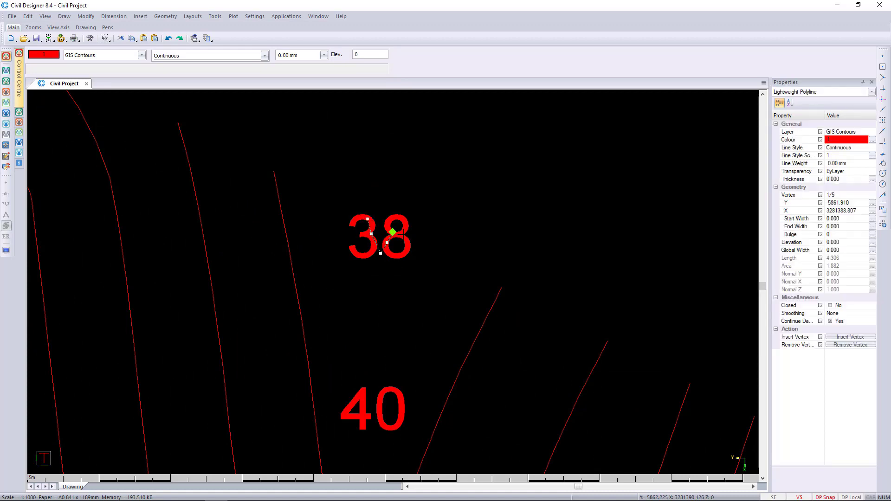
{"action": "key", "text": "Escape"}
{"action": "scroll", "coordinate": [490, 179], "scroll_direction": "down", "scroll_amount": 4}
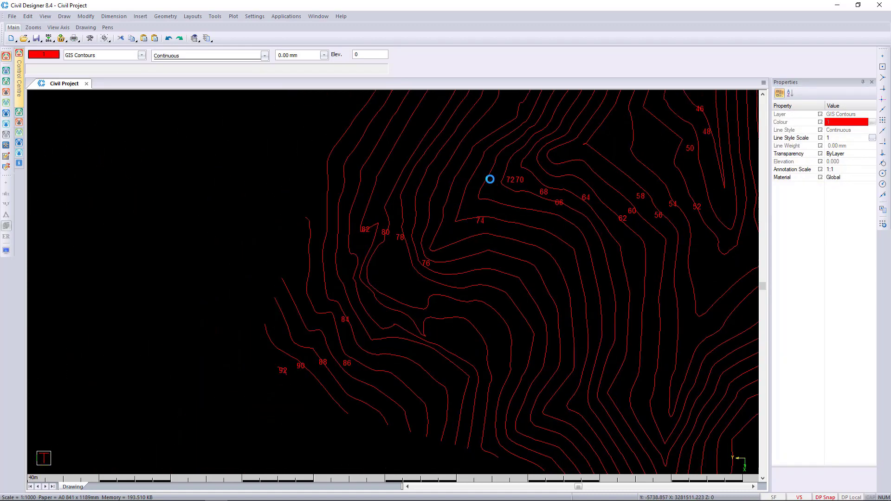
{"action": "scroll", "coordinate": [283, 372], "scroll_direction": "up", "scroll_amount": 4}
{"action": "left_click", "coordinate": [372, 303]}
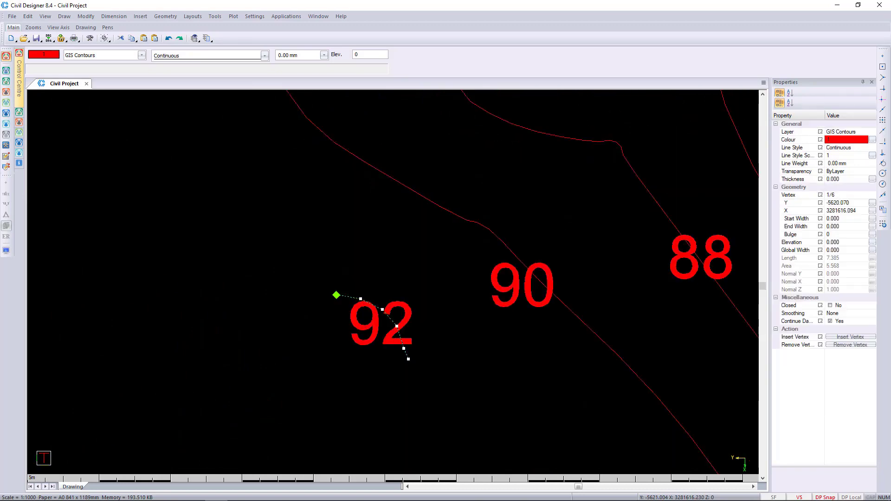
{"action": "key", "text": "Escape"}
{"action": "scroll", "coordinate": [398, 320], "scroll_direction": "down", "scroll_amount": 4}
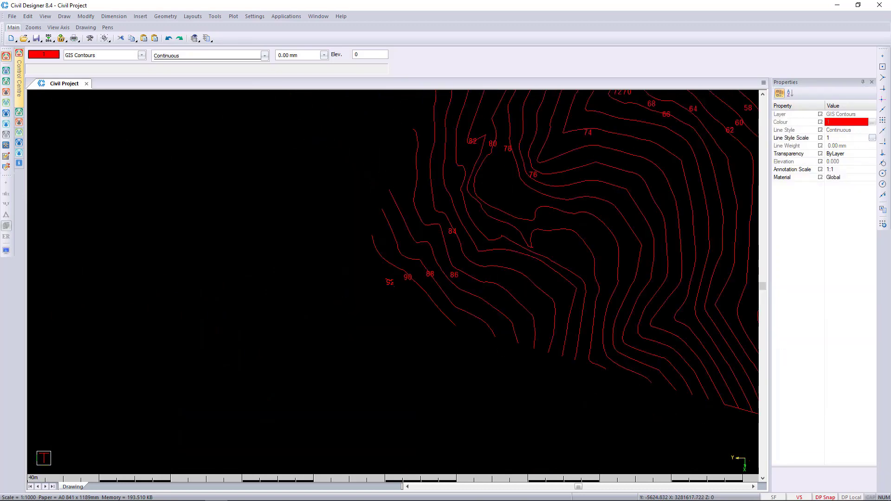
{"action": "scroll", "coordinate": [298, 365], "scroll_direction": "down", "scroll_amount": 2}
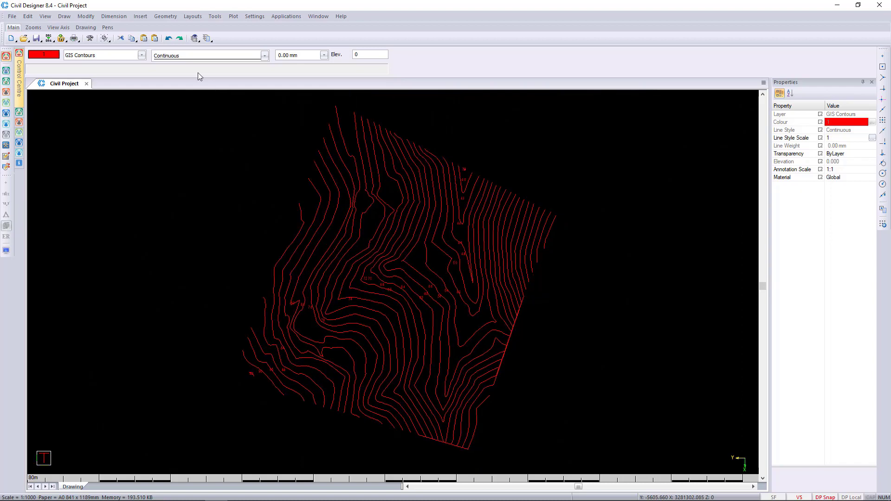
In survey mode, create the terrain file 'Civil Project DTM' in the Civil Project folder
{"action": "left_click", "coordinate": [6, 71]}
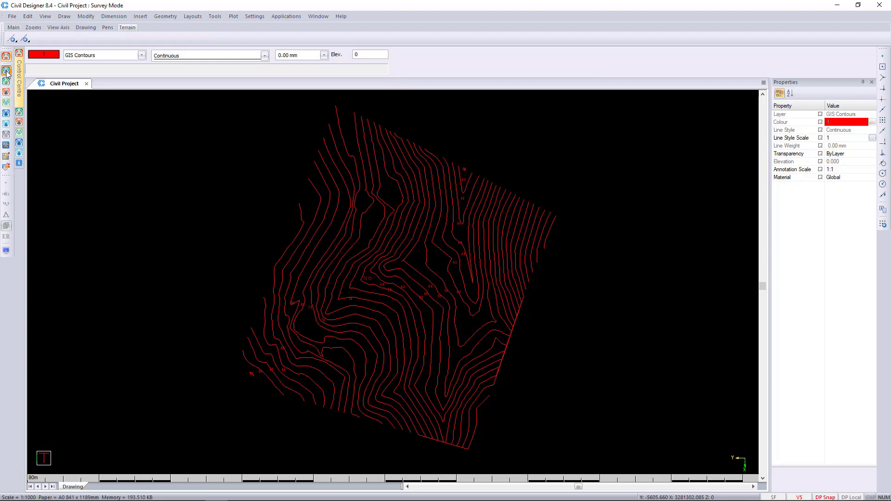
{"action": "left_click", "coordinate": [13, 17]}
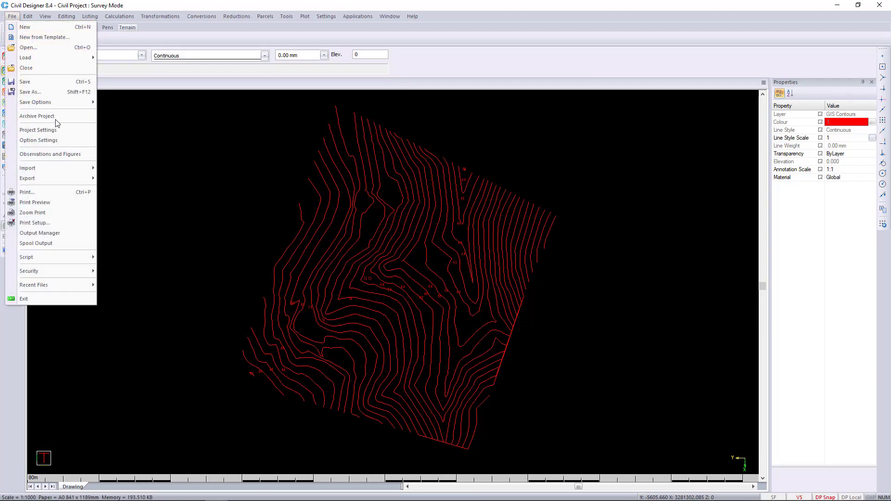
{"action": "left_click", "coordinate": [64, 131]}
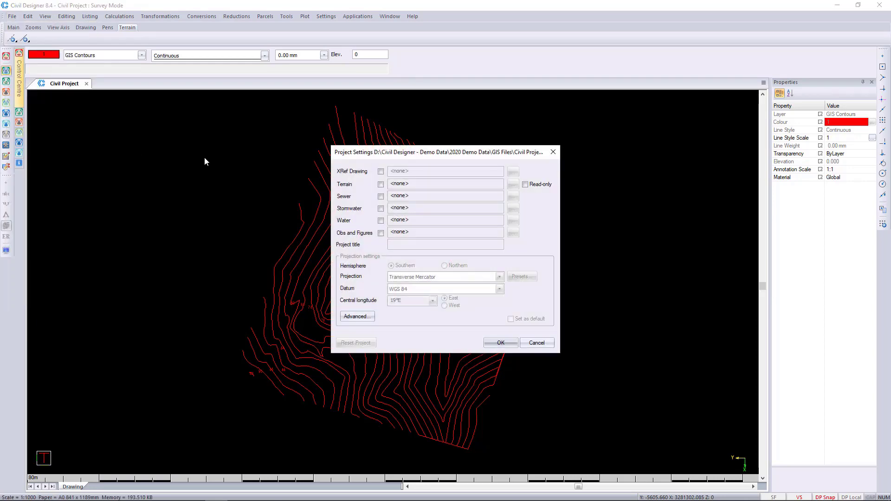
{"action": "left_click", "coordinate": [380, 184]}
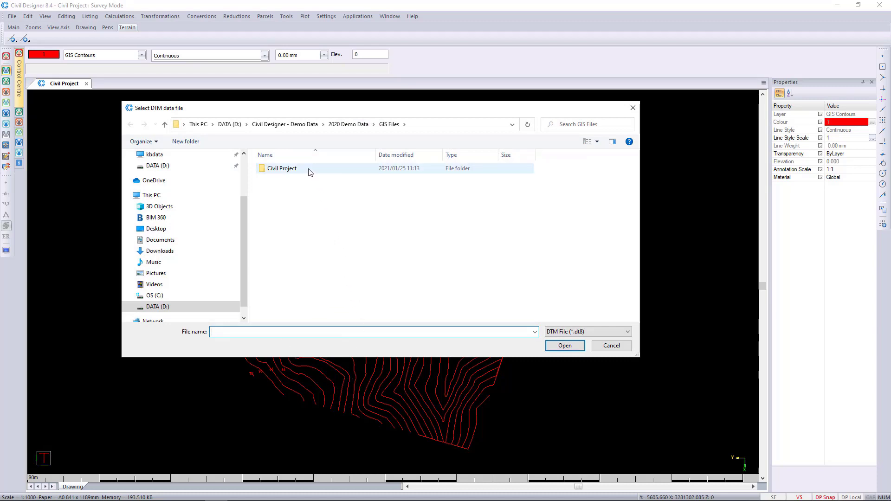
{"action": "left_click", "coordinate": [292, 169]}
{"action": "double_click", "coordinate": [292, 170]}
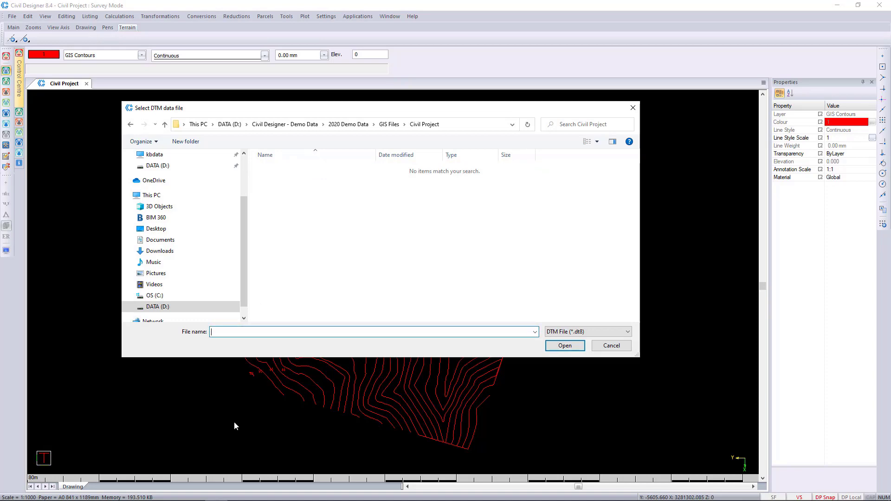
{"action": "type", "text": "Civi"}
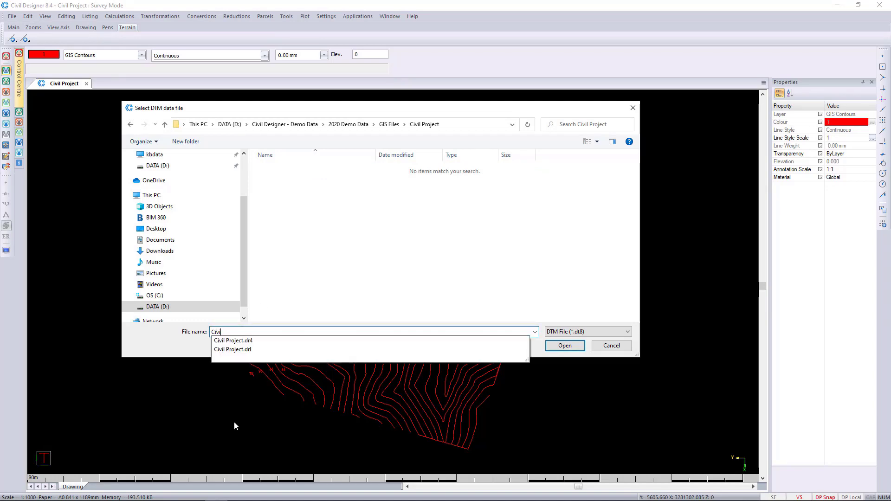
{"action": "type", "text": "l Project DTM"}
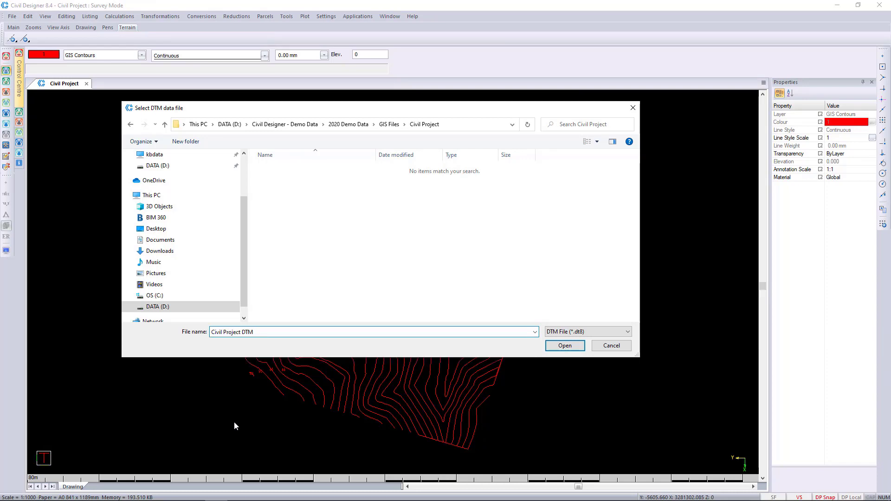
{"action": "left_click", "coordinate": [556, 346]}
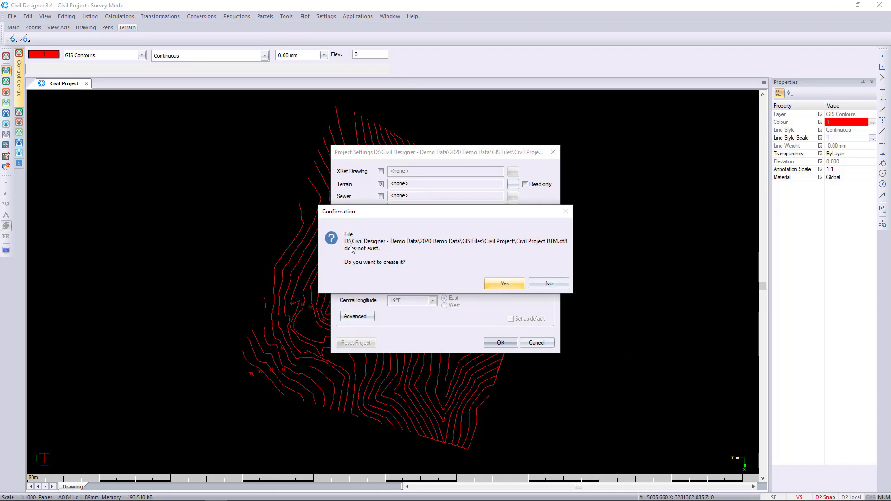
{"action": "left_click", "coordinate": [505, 283]}
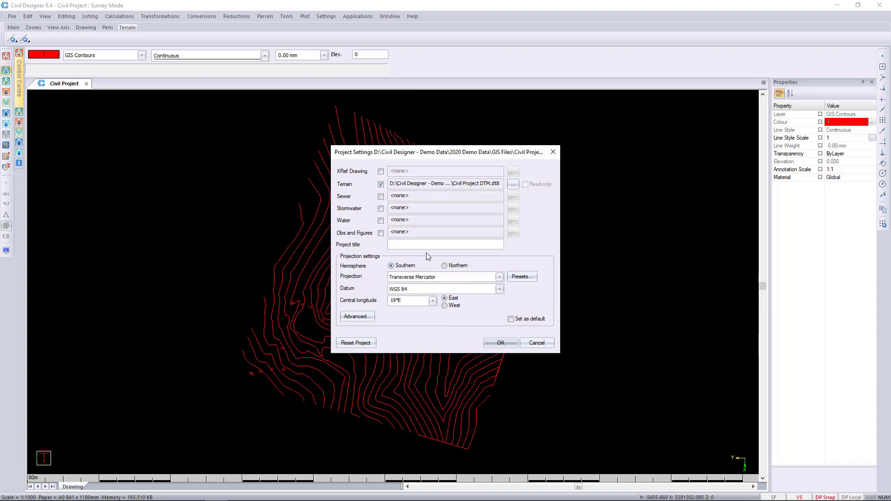
Set the central longitude to 31°E and apply the project settings
{"action": "left_click", "coordinate": [432, 301]}
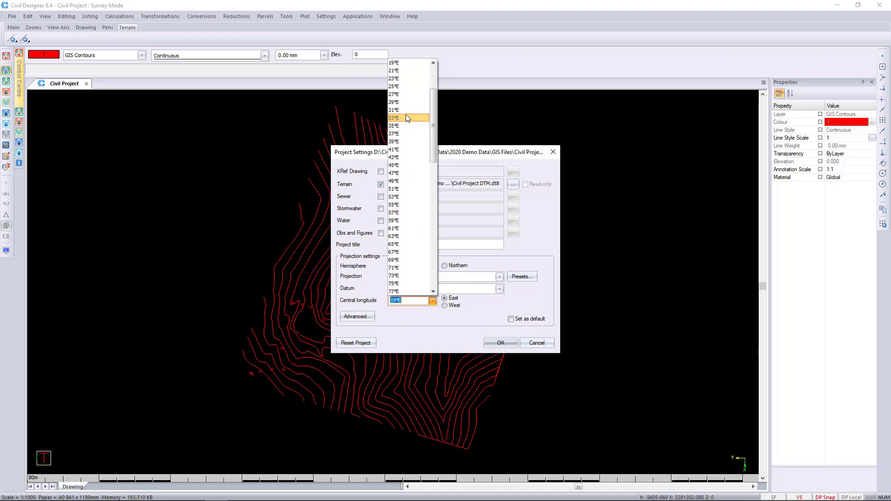
{"action": "left_click", "coordinate": [408, 114]}
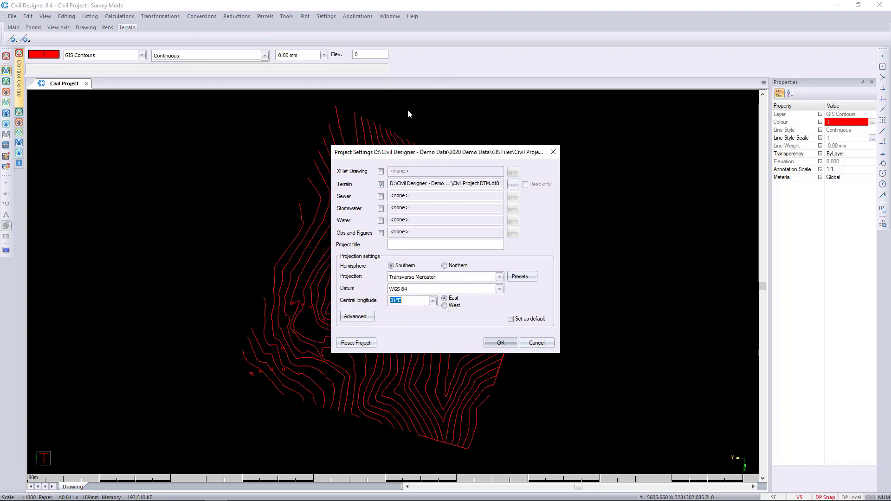
{"action": "left_click", "coordinate": [516, 342]}
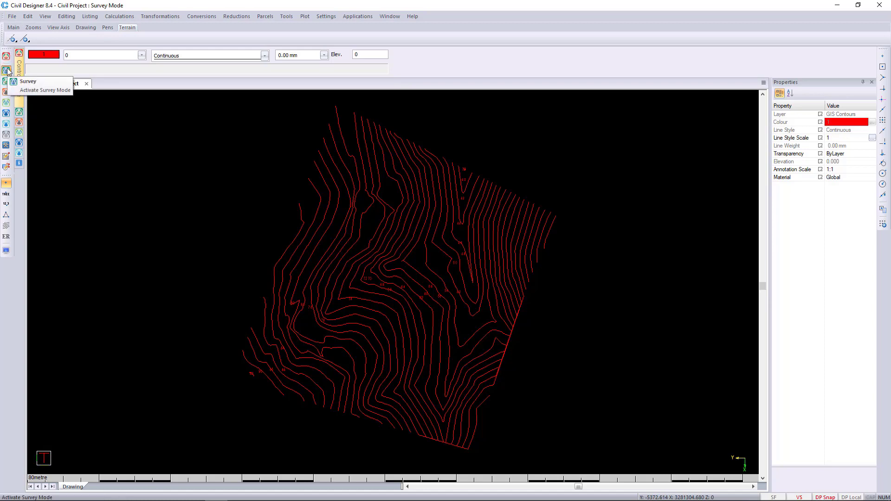
Start the Multiple Polylines conversion and place the first crossing point over the contours
{"action": "left_click", "coordinate": [12, 17]}
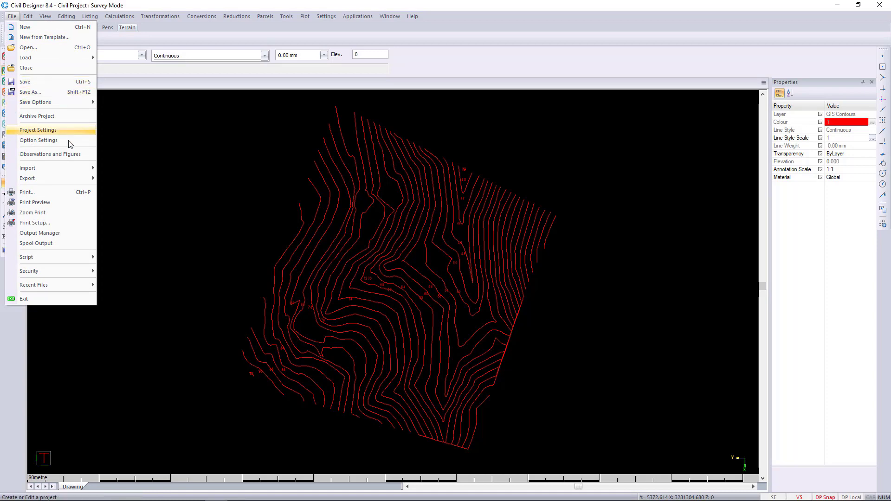
{"action": "mouse_move", "coordinate": [79, 169]}
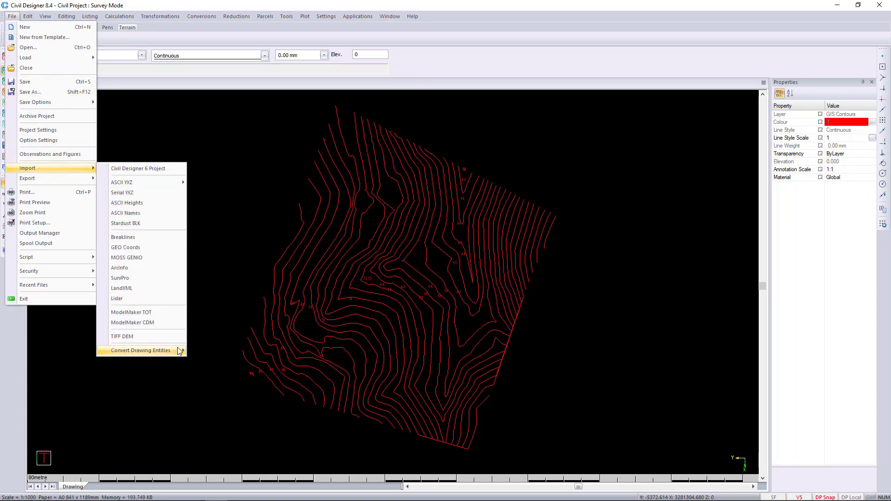
{"action": "mouse_move", "coordinate": [185, 351]}
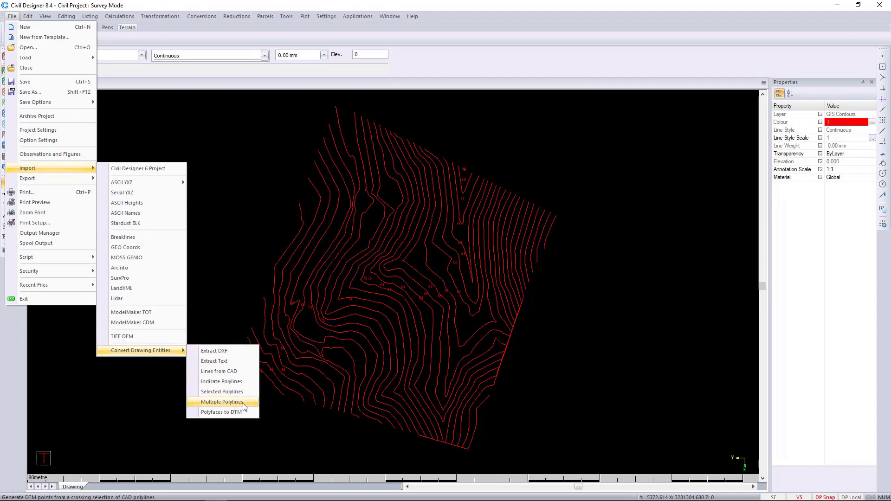
{"action": "left_click", "coordinate": [222, 402]}
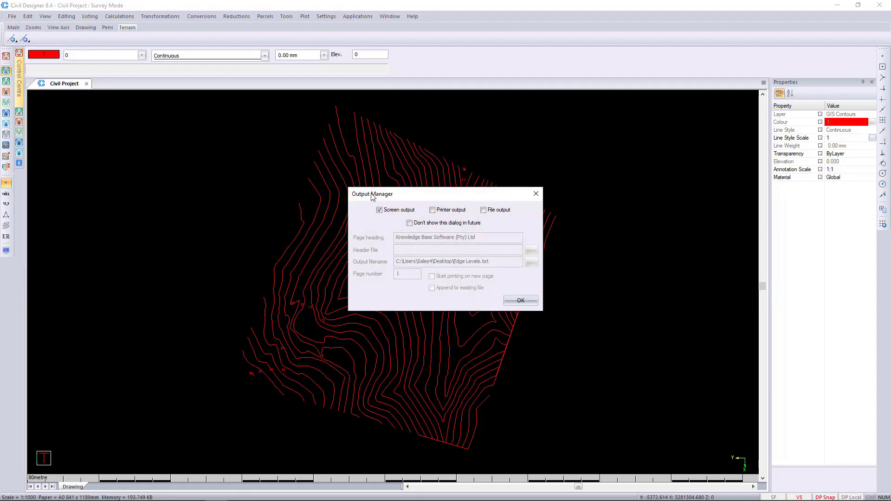
{"action": "left_click", "coordinate": [521, 300]}
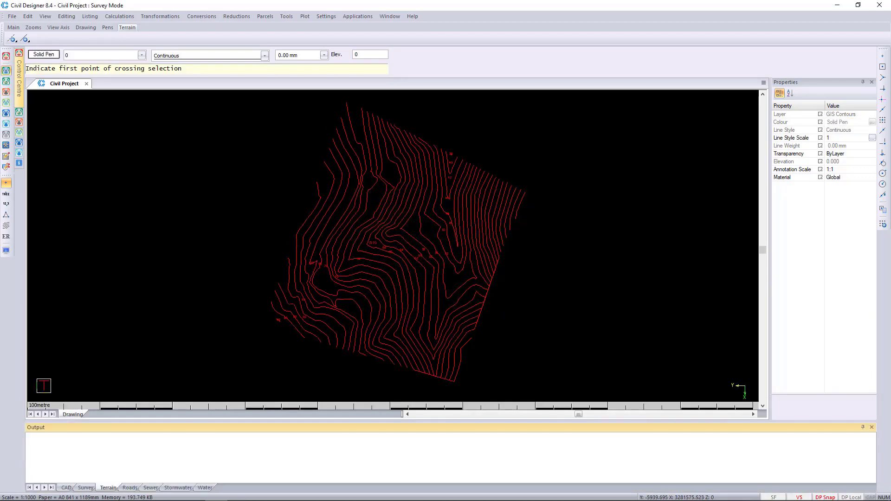
{"action": "scroll", "coordinate": [452, 155], "scroll_direction": "up", "scroll_amount": 10}
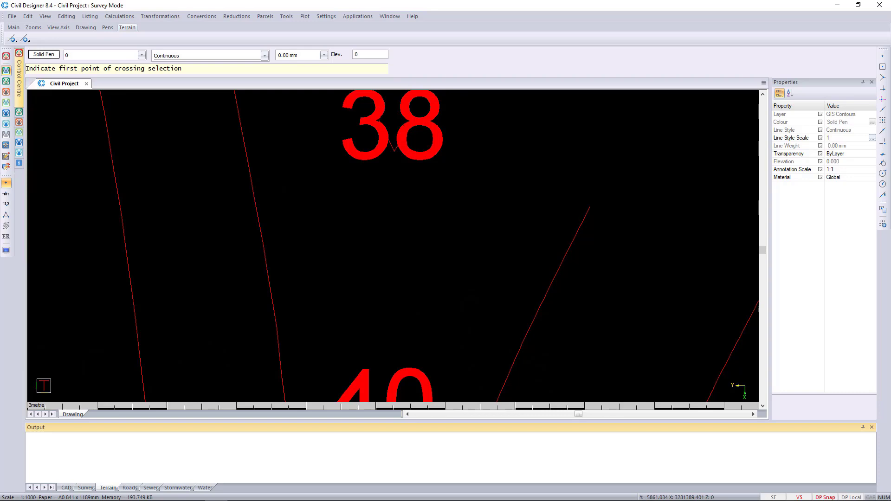
{"action": "left_click", "coordinate": [368, 168]}
{"action": "scroll", "coordinate": [325, 260], "scroll_direction": "down", "scroll_amount": 10}
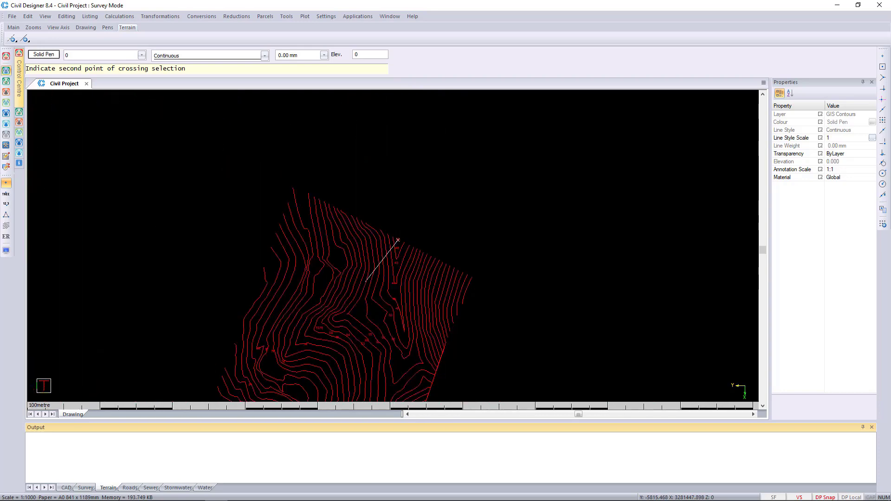
{"action": "scroll", "coordinate": [445, 139], "scroll_direction": "down", "scroll_amount": 2}
{"action": "scroll", "coordinate": [396, 223], "scroll_direction": "up", "scroll_amount": 2}
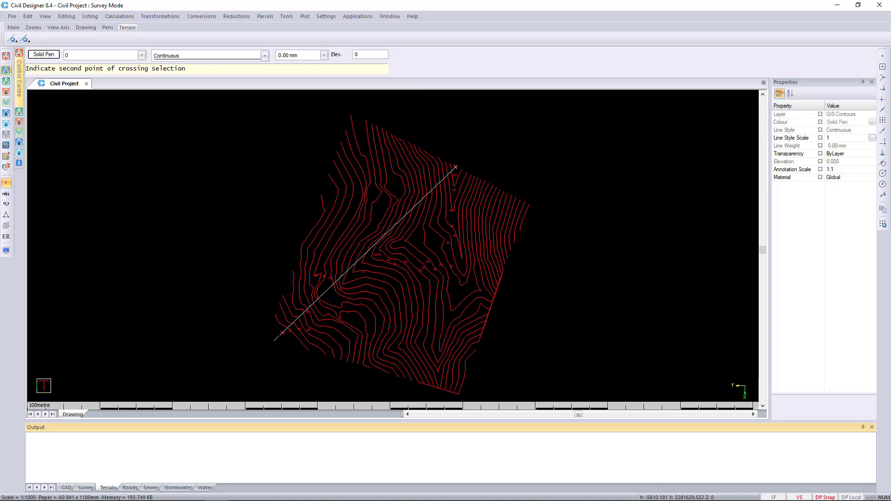
Cross the 28 contours and convert them to feature lines, starting at 38 m with 2 m interval
{"action": "left_click", "coordinate": [274, 341]}
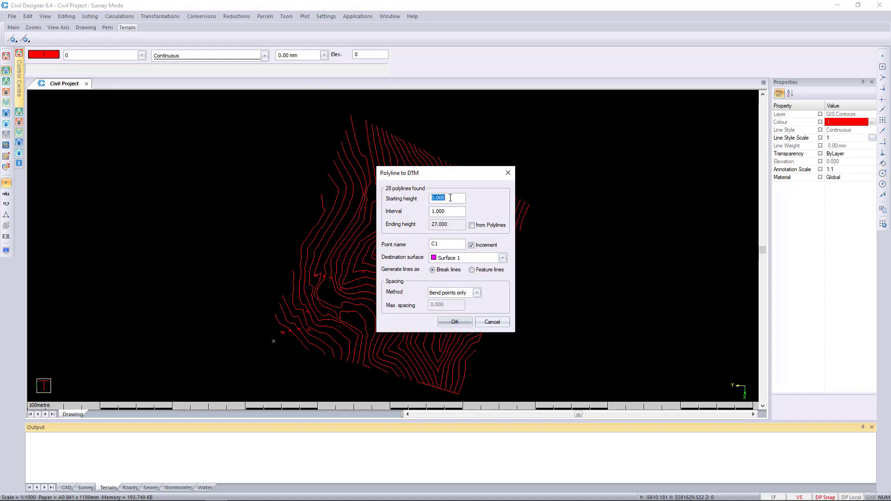
{"action": "type", "text": "38"}
{"action": "left_click", "coordinate": [459, 210]}
{"action": "double_click", "coordinate": [460, 212]}
{"action": "type", "text": "2"}
{"action": "left_click", "coordinate": [460, 198]}
{"action": "left_click", "coordinate": [471, 270]}
{"action": "mouse_move", "coordinate": [474, 176]}
{"action": "left_mouse_down"}
{"action": "mouse_move", "coordinate": [536, 188]}
{"action": "mouse_move", "coordinate": [620, 161]}
{"action": "left_mouse_up"}
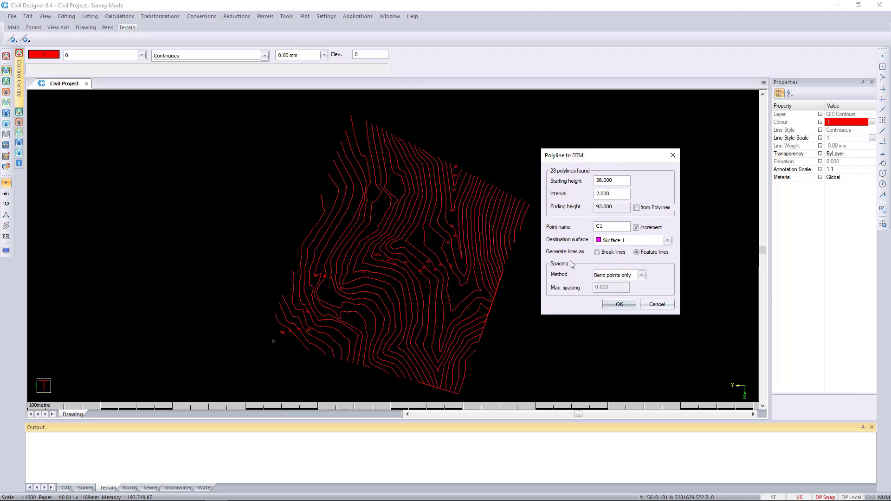
{"action": "left_click", "coordinate": [618, 304]}
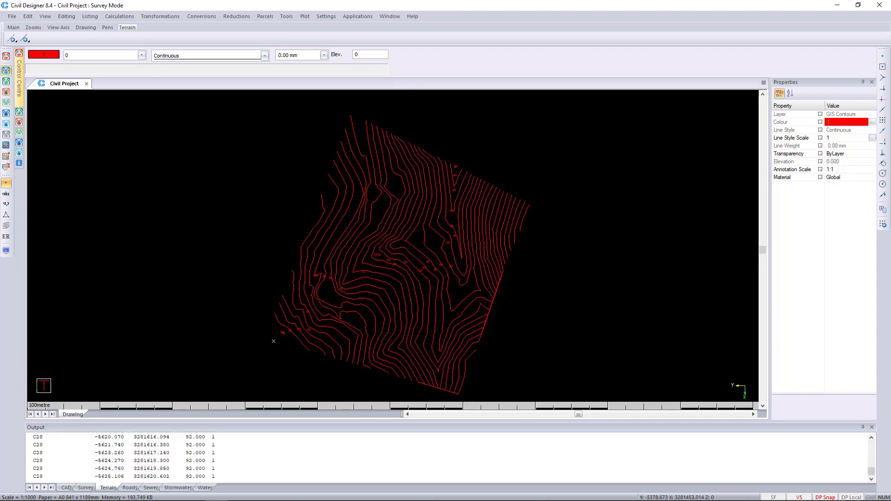
Turn on point elevation labels and zoom to check heights such as 44.00
{"action": "left_click", "coordinate": [6, 203]}
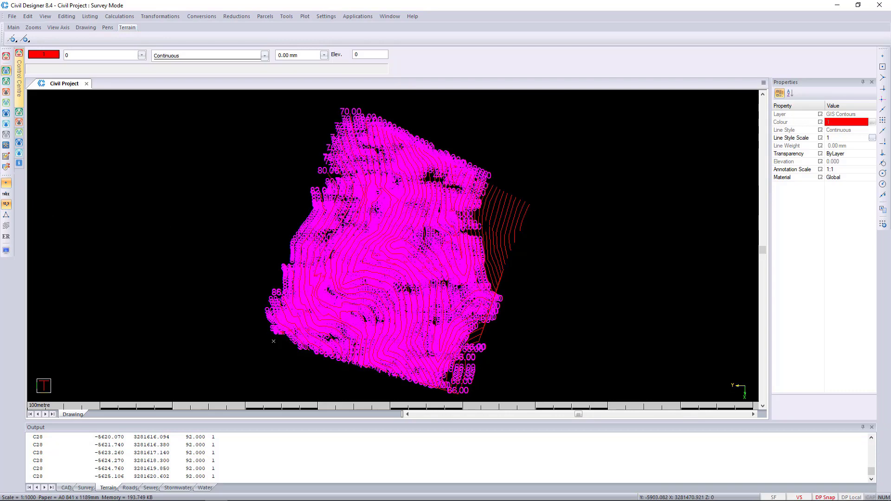
{"action": "scroll", "coordinate": [273, 341], "scroll_direction": "up", "scroll_amount": 4}
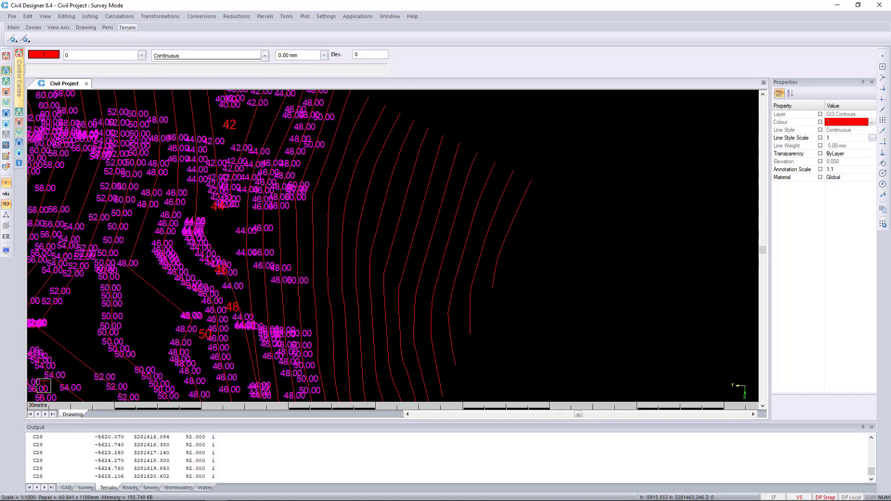
{"action": "scroll", "coordinate": [237, 169], "scroll_direction": "up", "scroll_amount": 2}
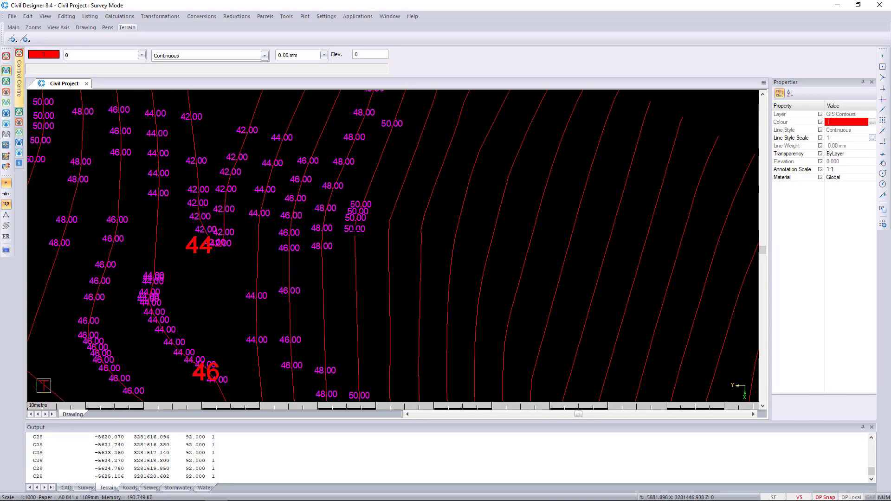
{"action": "scroll", "coordinate": [404, 228], "scroll_direction": "down", "scroll_amount": 2}
{"action": "scroll", "coordinate": [377, 214], "scroll_direction": "down", "scroll_amount": 2}
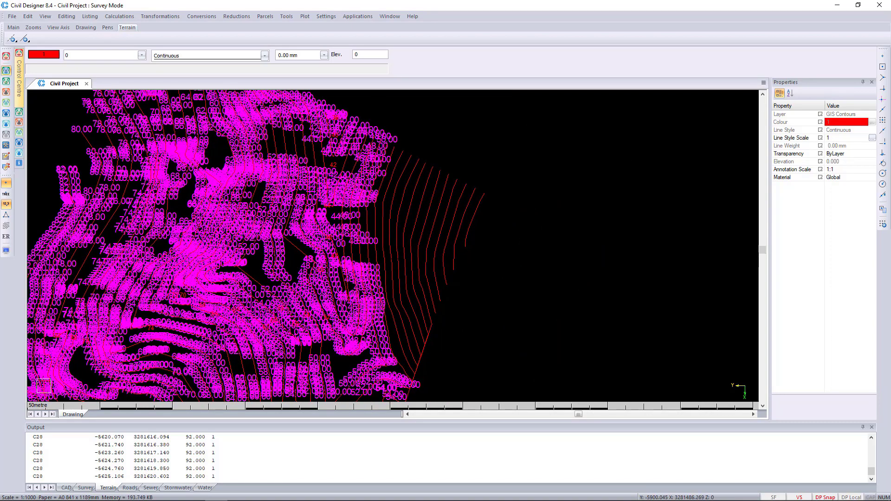
{"action": "scroll", "coordinate": [476, 193], "scroll_direction": "up", "scroll_amount": 2}
{"action": "scroll", "coordinate": [297, 251], "scroll_direction": "down", "scroll_amount": 2}
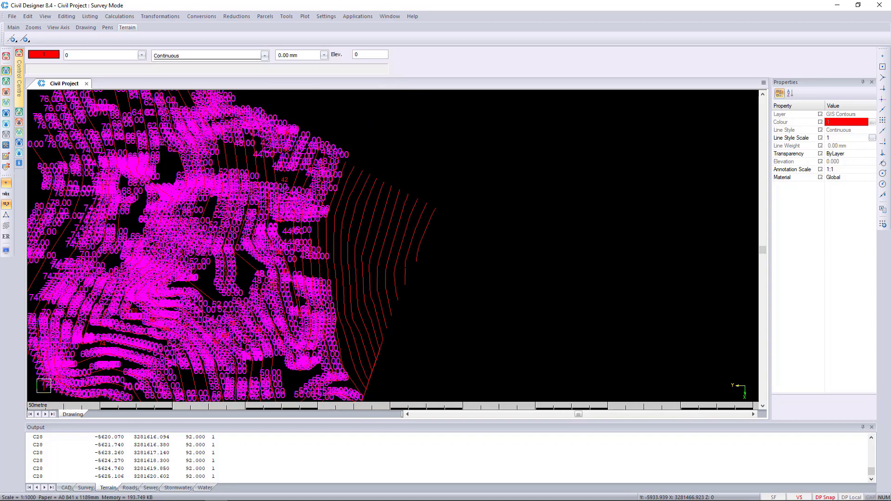
{"action": "scroll", "coordinate": [43, 385], "scroll_direction": "up", "scroll_amount": 2}
{"action": "scroll", "coordinate": [44, 386], "scroll_direction": "down", "scroll_amount": 2}
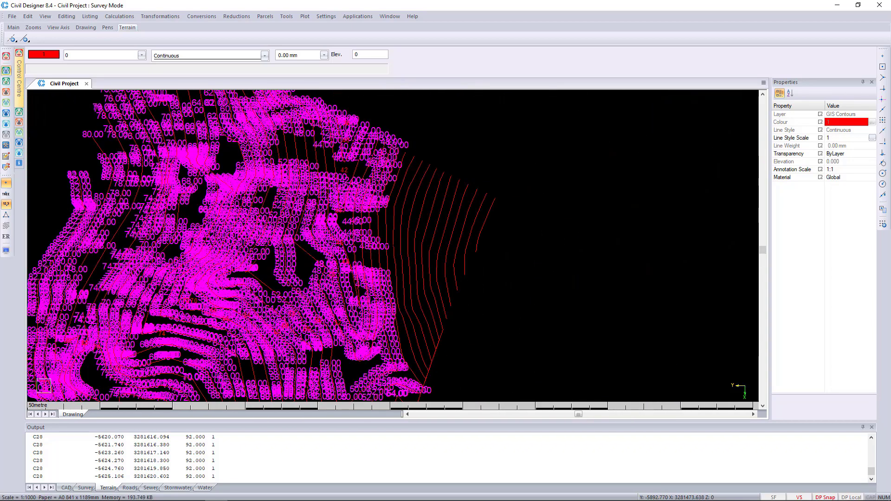
Start another Multiple Polylines conversion from drawing entities, accepting the output settings
{"action": "left_click", "coordinate": [12, 16]}
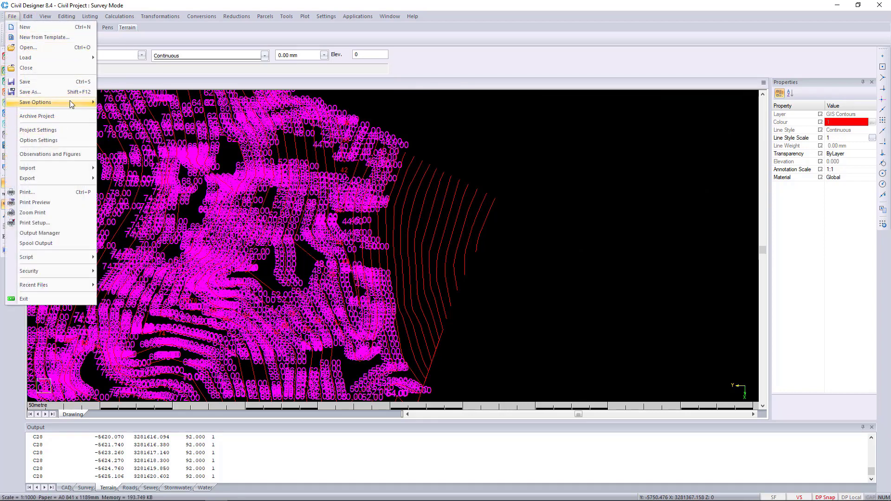
{"action": "mouse_move", "coordinate": [72, 103]}
{"action": "mouse_move", "coordinate": [71, 169]}
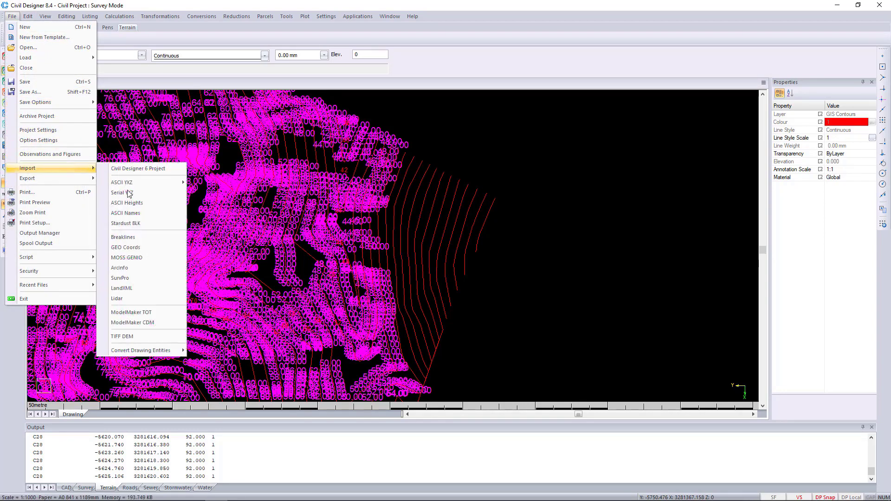
{"action": "mouse_move", "coordinate": [153, 356]}
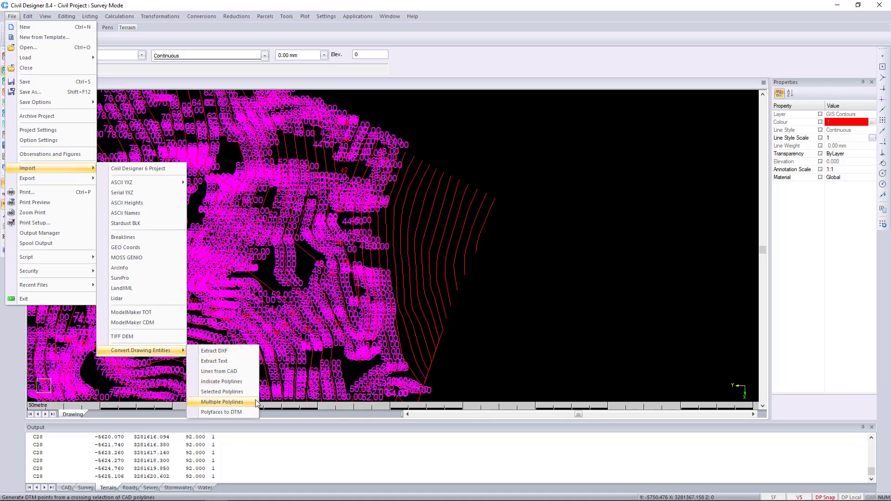
{"action": "left_click", "coordinate": [208, 402]}
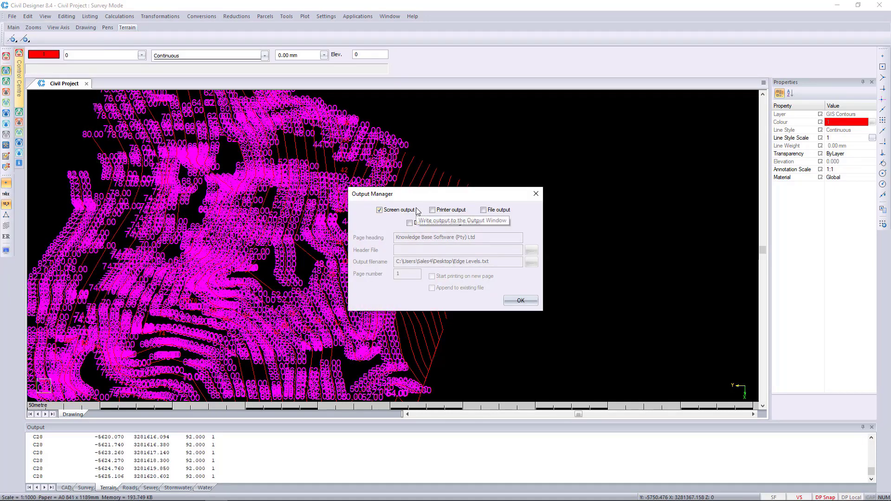
{"action": "left_click", "coordinate": [520, 301]}
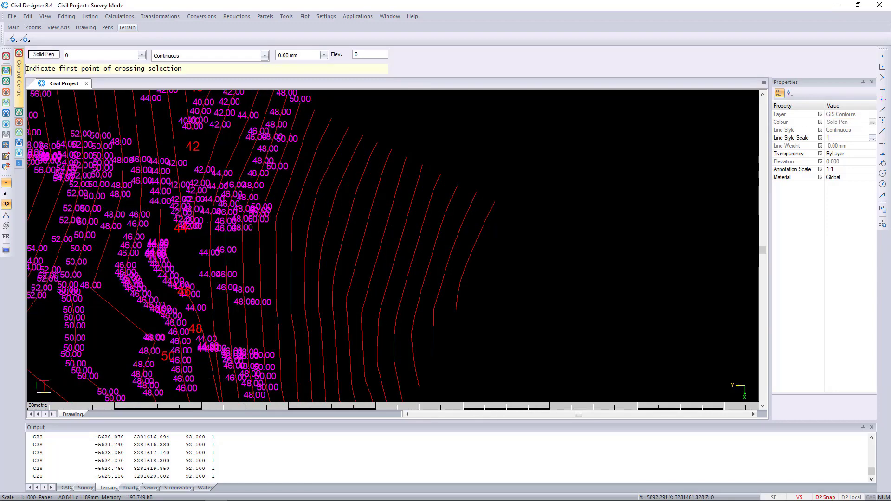
Cross the 12 eastern contours and convert them with a 52 m starting height
{"action": "scroll", "coordinate": [184, 274], "scroll_direction": "up", "scroll_amount": 2}
{"action": "scroll", "coordinate": [434, 217], "scroll_direction": "down", "scroll_amount": 2}
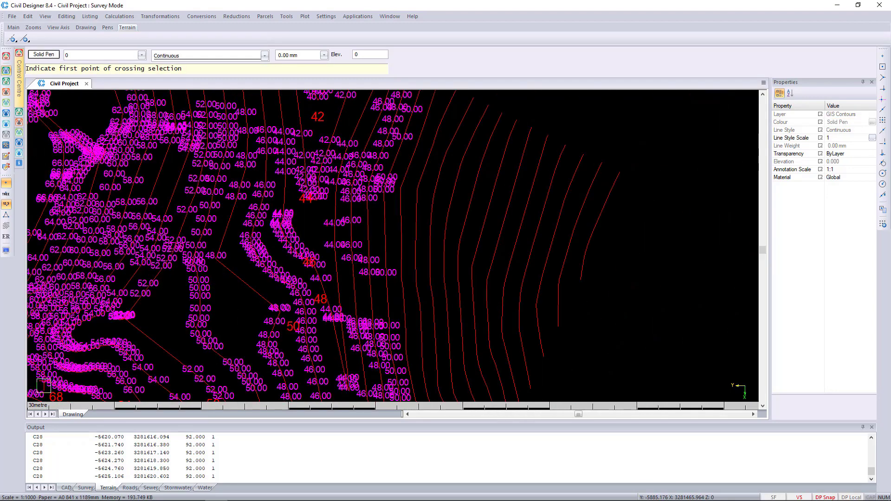
{"action": "left_click", "coordinate": [392, 246]}
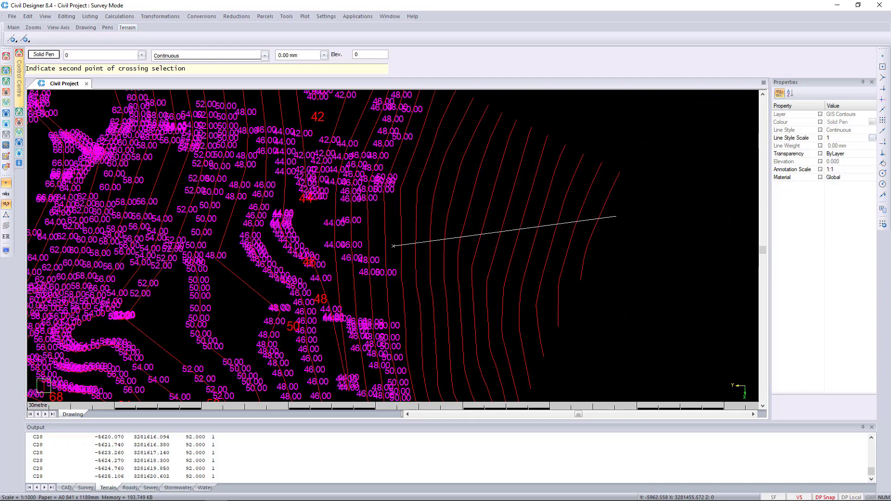
{"action": "left_click", "coordinate": [616, 216]}
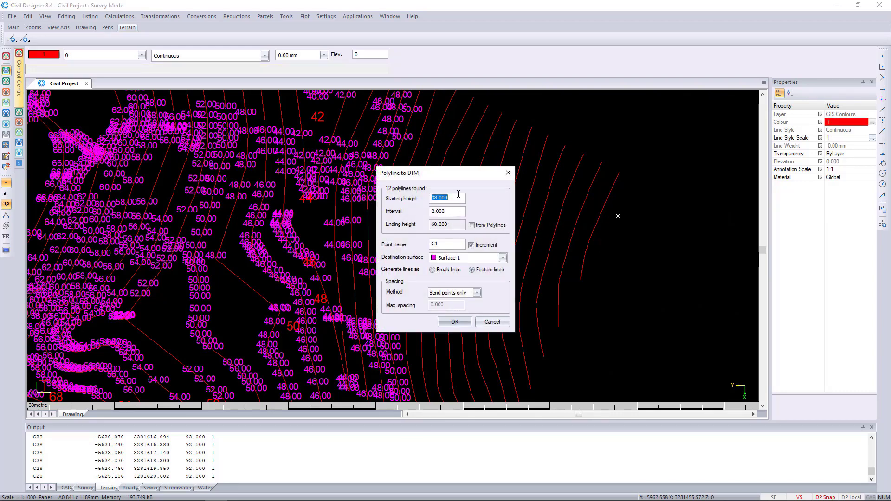
{"action": "type", "text": "52"}
{"action": "left_click", "coordinate": [452, 211]}
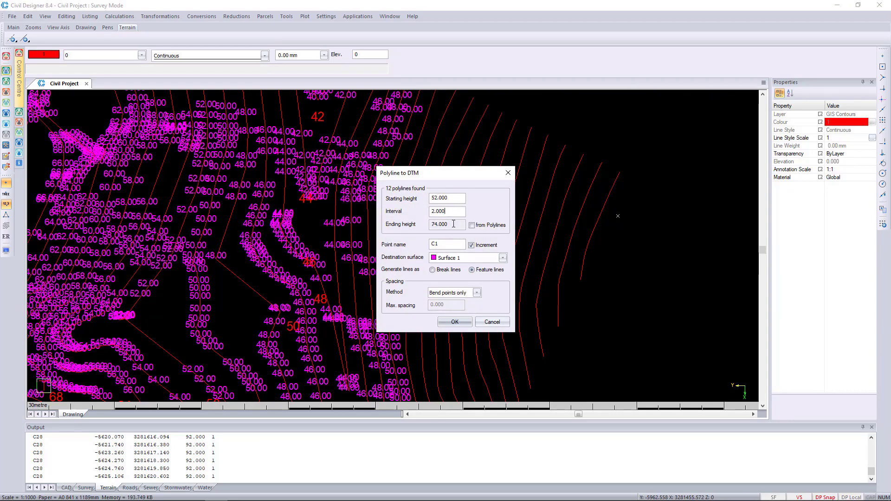
{"action": "left_click", "coordinate": [455, 321]}
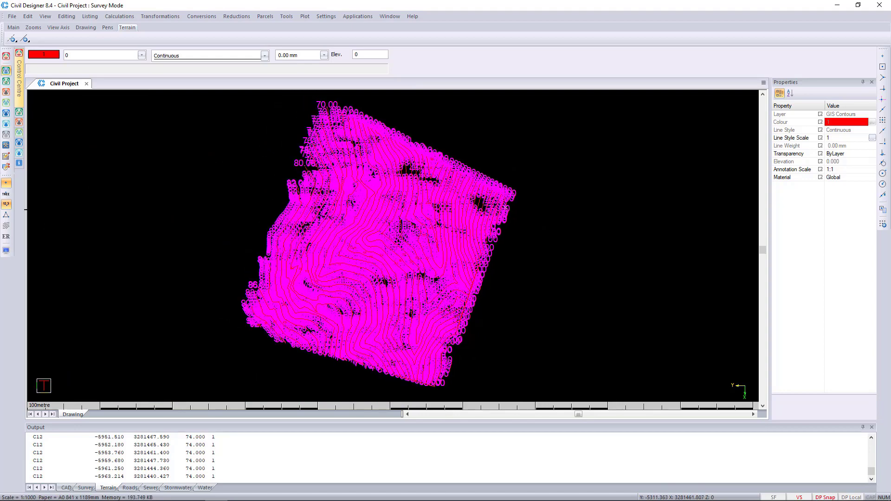
Switch to line model display, make layer 0 current and hide the GIS Contours layer
{"action": "left_click", "coordinate": [6, 215]}
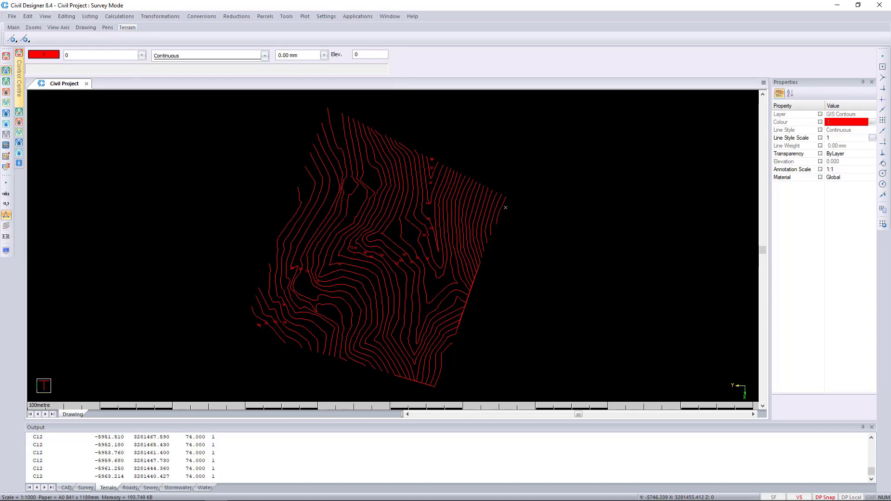
{"action": "left_click", "coordinate": [111, 56]}
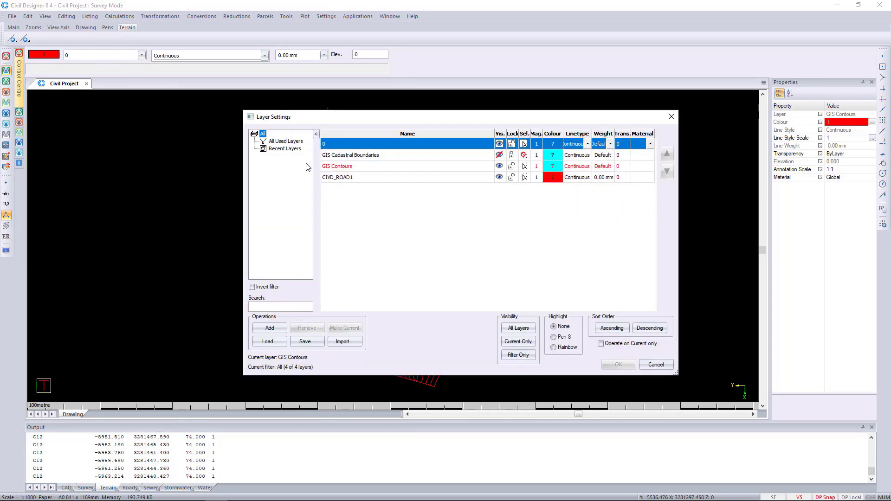
{"action": "left_click", "coordinate": [390, 156]}
{"action": "left_click", "coordinate": [388, 146]}
{"action": "left_click", "coordinate": [345, 328]}
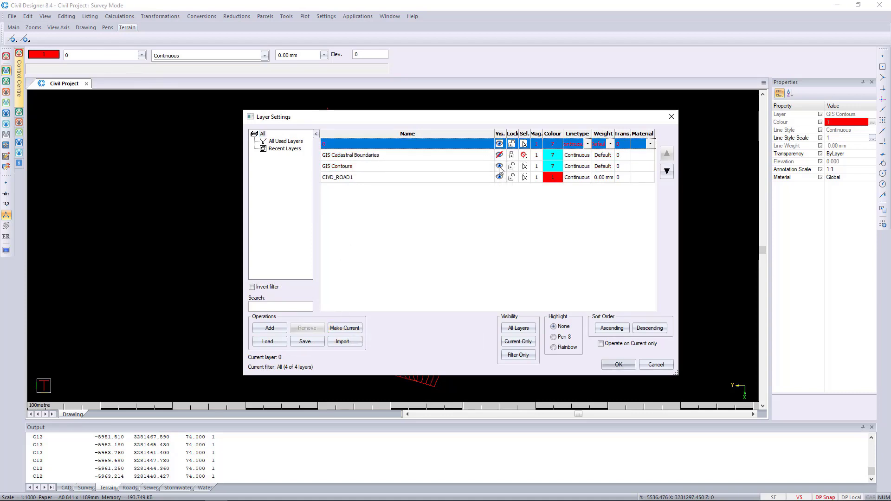
{"action": "left_click", "coordinate": [499, 166]}
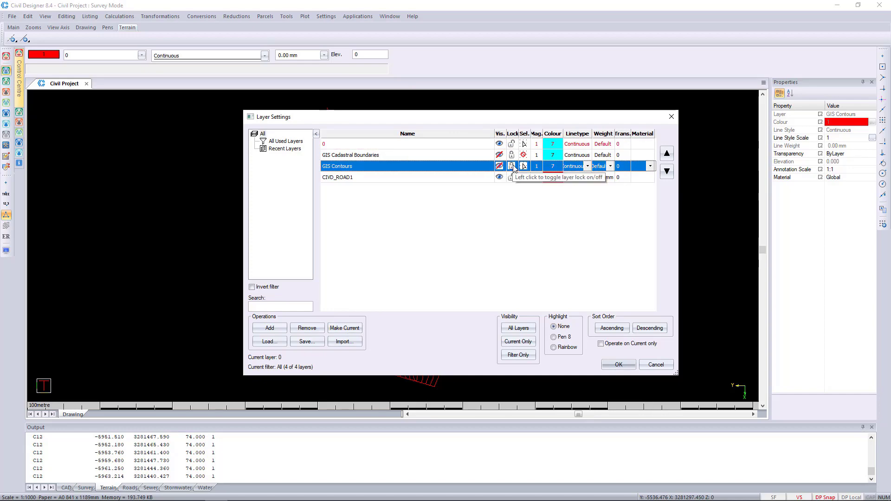
{"action": "left_click", "coordinate": [618, 365]}
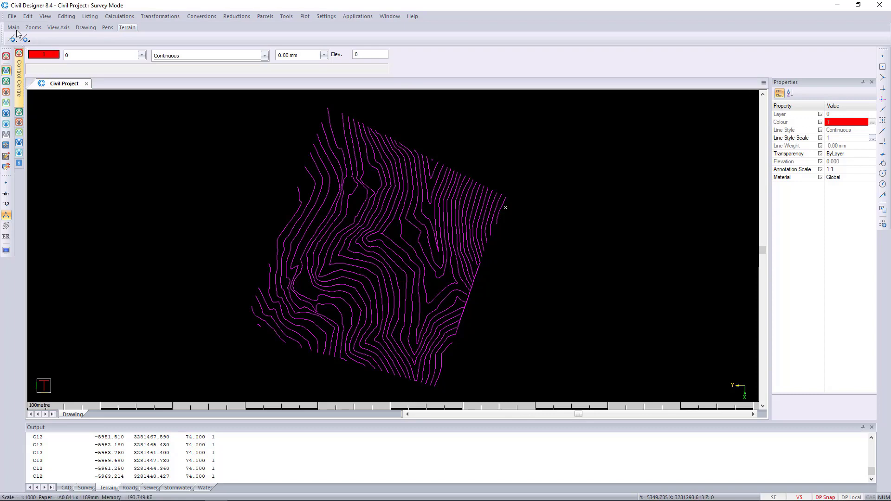
Triangulate Surface 1 on disk in a single pass with a 30 m maximum line length
{"action": "left_click", "coordinate": [6, 82]}
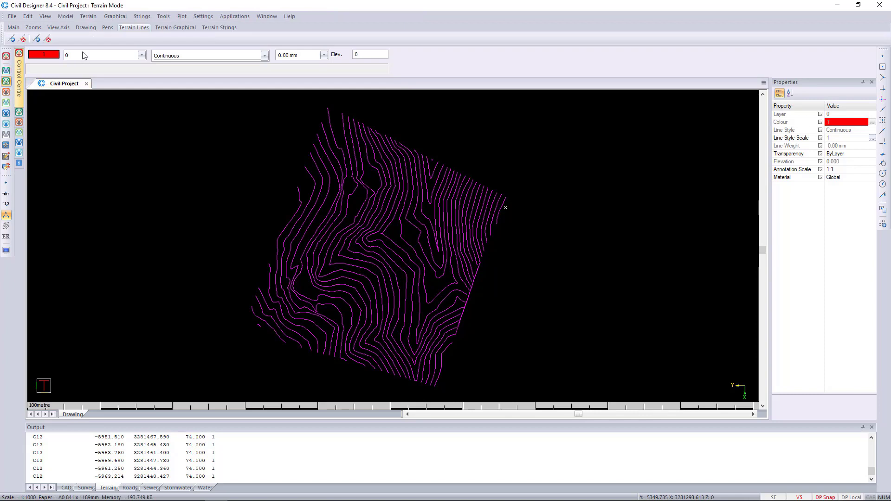
{"action": "left_click", "coordinate": [65, 16]}
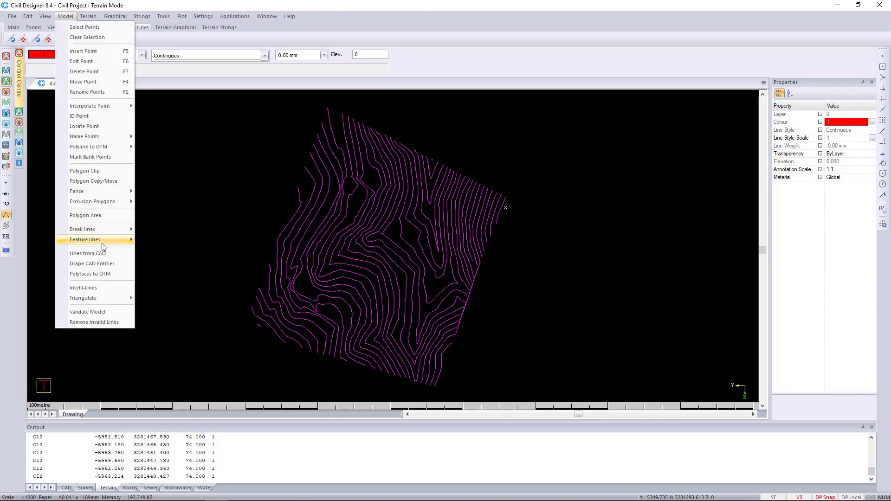
{"action": "mouse_move", "coordinate": [99, 297]}
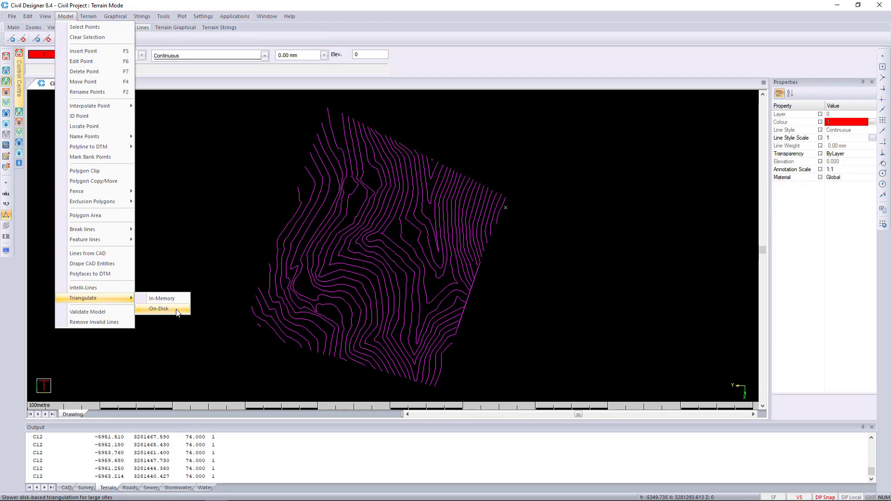
{"action": "left_click", "coordinate": [177, 313]}
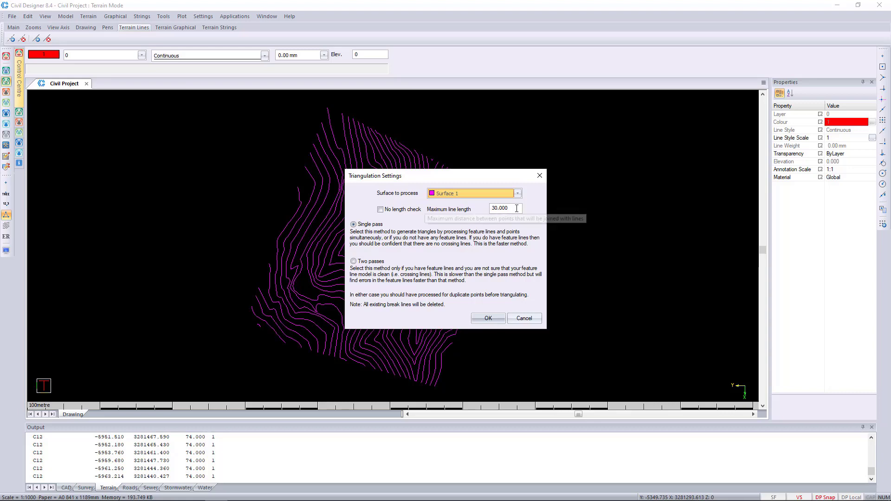
{"action": "left_click", "coordinate": [485, 317]}
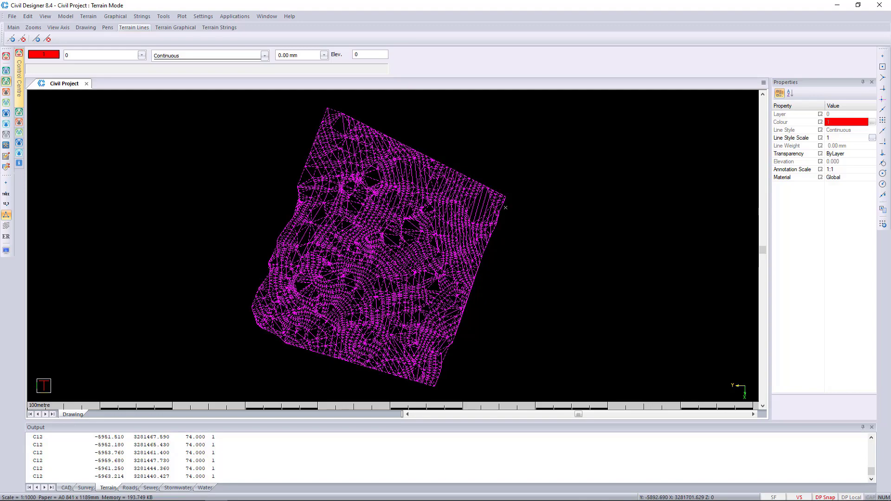
{"action": "scroll", "coordinate": [505, 207], "scroll_direction": "up", "scroll_amount": 6}
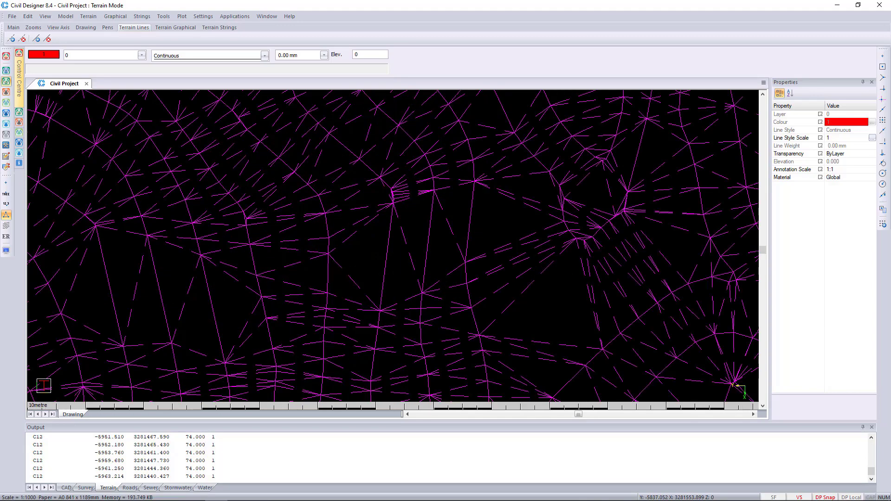
{"action": "scroll", "coordinate": [411, 343], "scroll_direction": "down", "scroll_amount": 8}
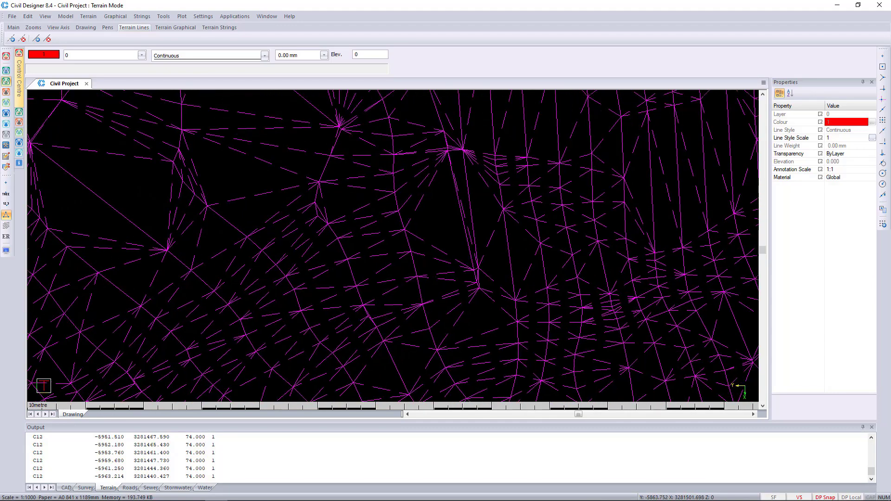
{"action": "scroll", "coordinate": [493, 207], "scroll_direction": "down", "scroll_amount": 3}
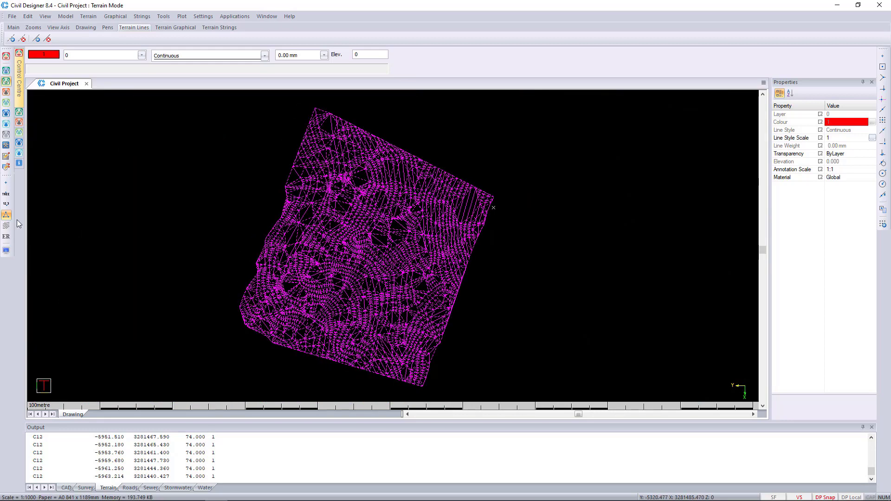
Turn off triangles, turn on site contours, and make GIS Cadastral Boundaries visible again
{"action": "left_click", "coordinate": [6, 215]}
{"action": "left_click", "coordinate": [6, 226]}
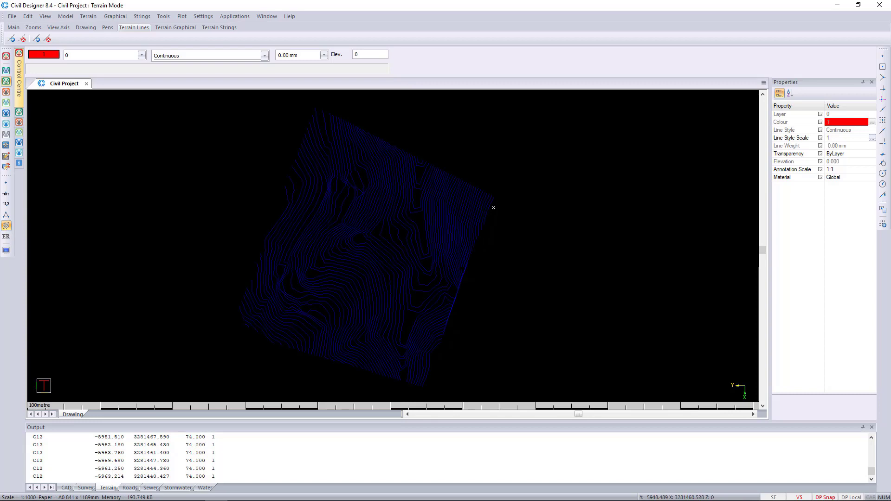
{"action": "middle_click_drag", "start_coordinate": [363, 249], "coordinate": [392, 249]}
{"action": "left_click", "coordinate": [109, 57]}
{"action": "left_click", "coordinate": [500, 155]}
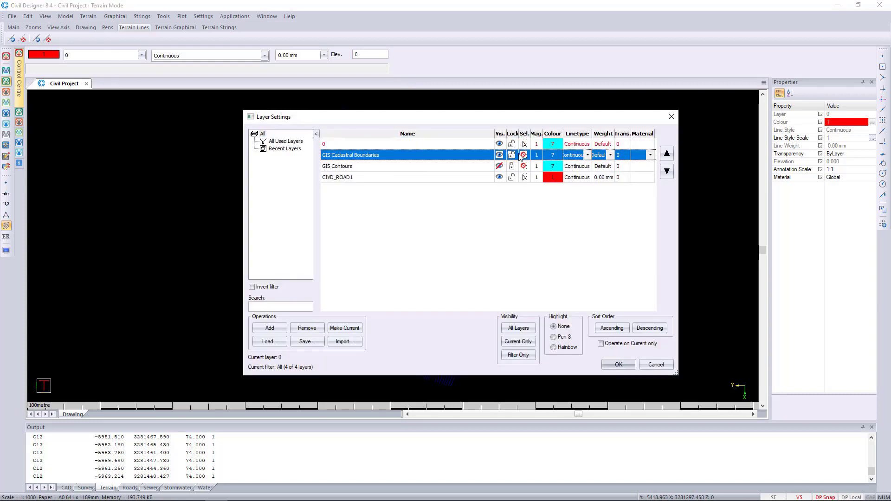
{"action": "left_click", "coordinate": [630, 365]}
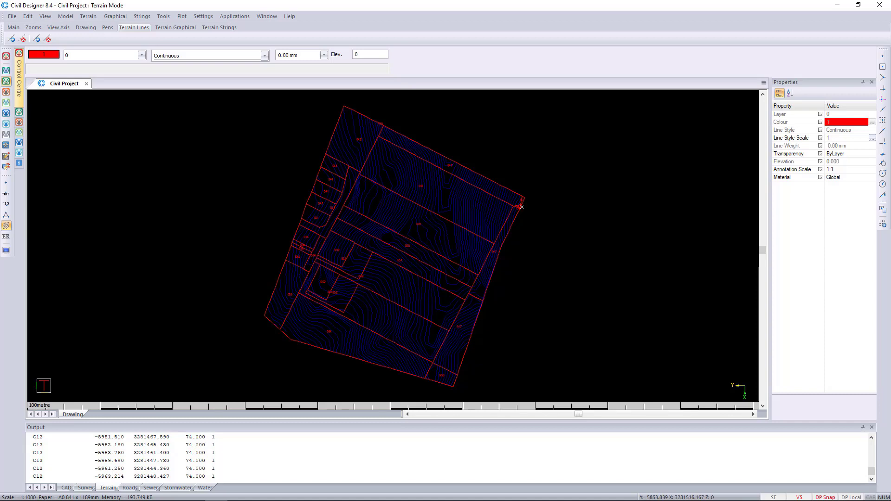
Exit Terrain Mode, orbit the contours and parcels at a low angle in Render View, then return to plan
{"action": "key", "text": "Escape"}
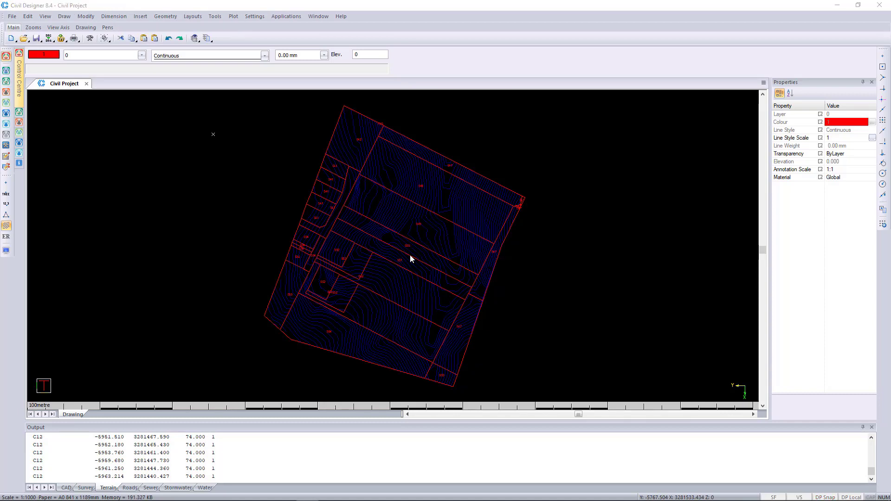
{"action": "right_click", "coordinate": [378, 223]}
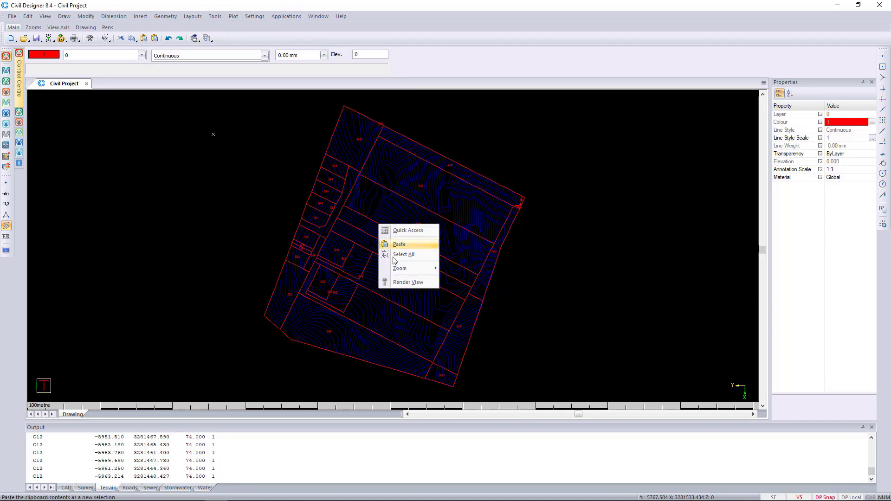
{"action": "left_click", "coordinate": [425, 282]}
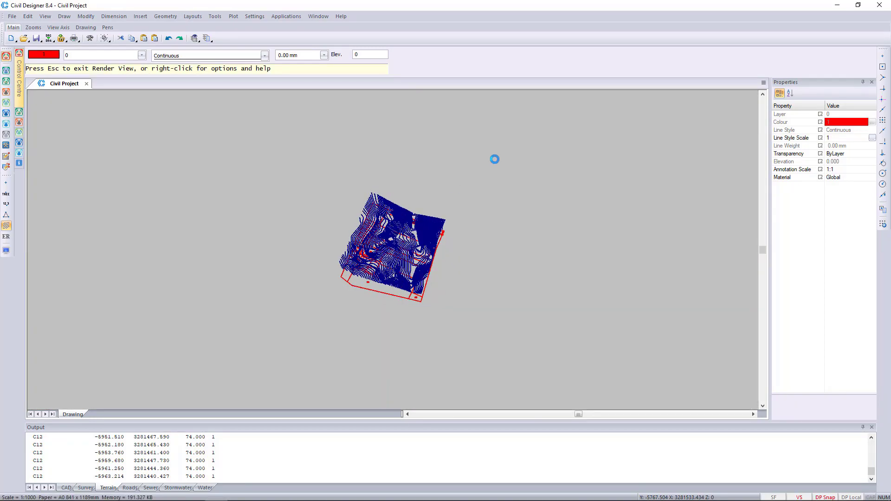
{"action": "left_click_drag", "start_coordinate": [393, 255], "coordinate": [535, 280]}
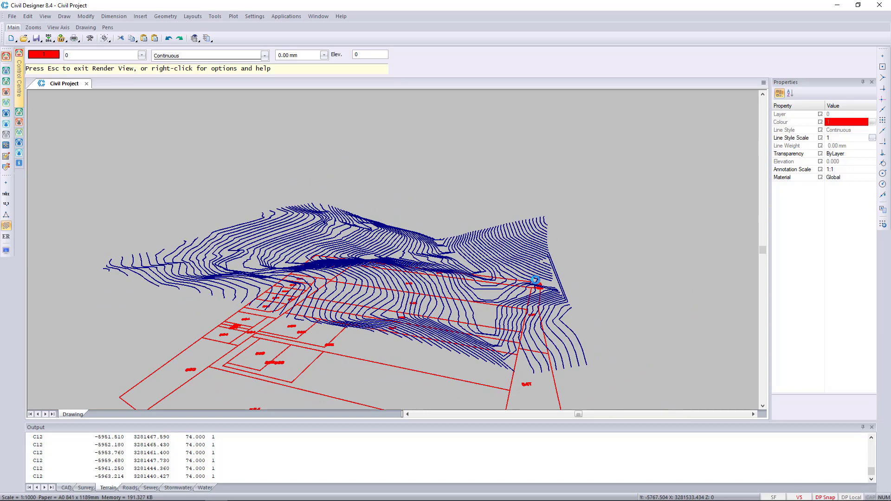
{"action": "key", "text": "Escape"}
{"action": "left_click", "coordinate": [441, 282]}
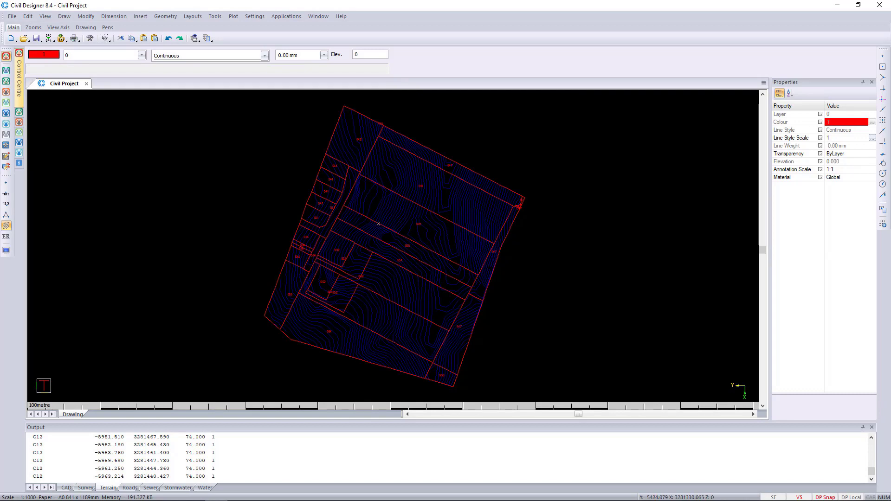
In Layer Settings, add the layers GIS SE Pipes and GIS SE Pipe Dia
{"action": "left_click", "coordinate": [97, 56]}
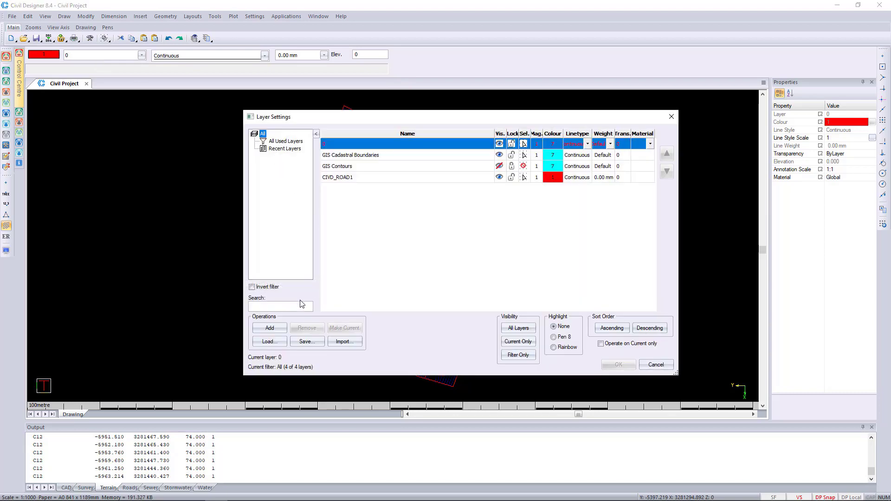
{"action": "left_click", "coordinate": [273, 330]}
{"action": "type", "text": "GIS SE"}
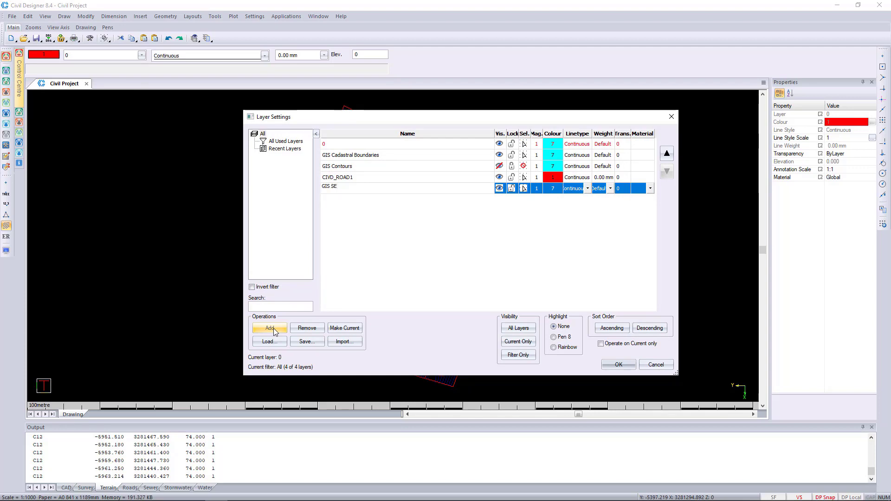
{"action": "type", "text": "PI"}
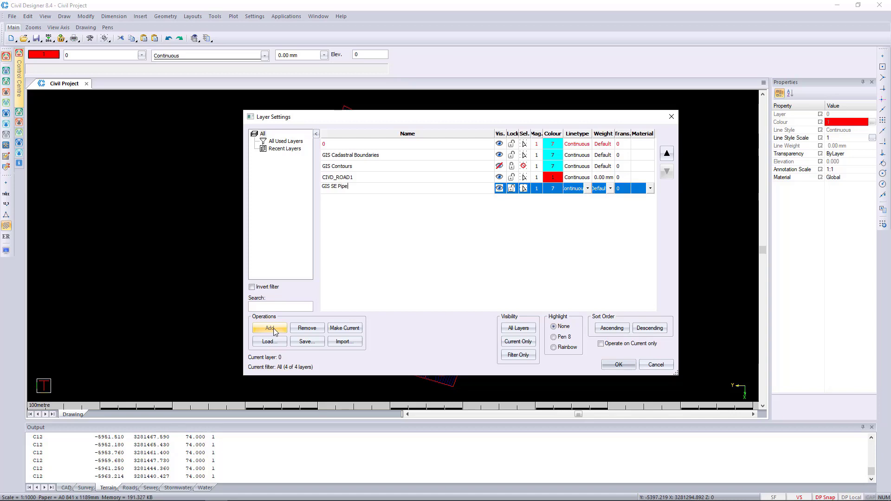
{"action": "type", "text": "pes"}
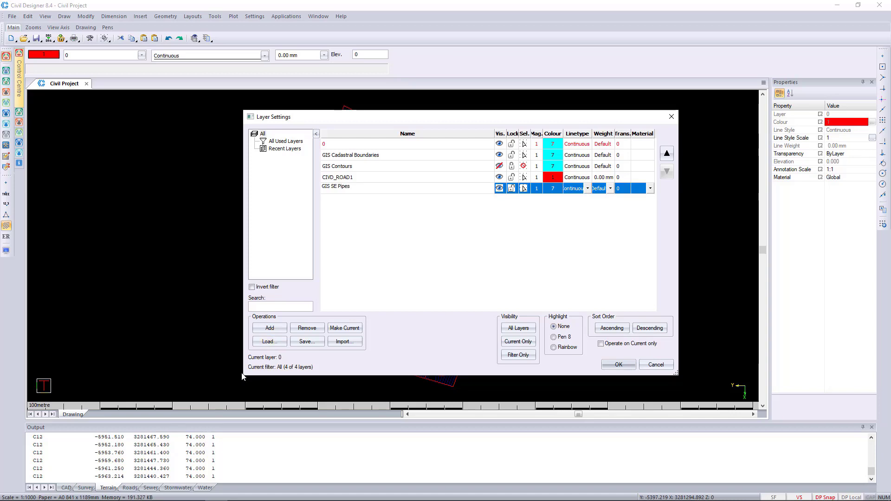
{"action": "left_click", "coordinate": [272, 329]}
{"action": "type", "text": "GIS SE"}
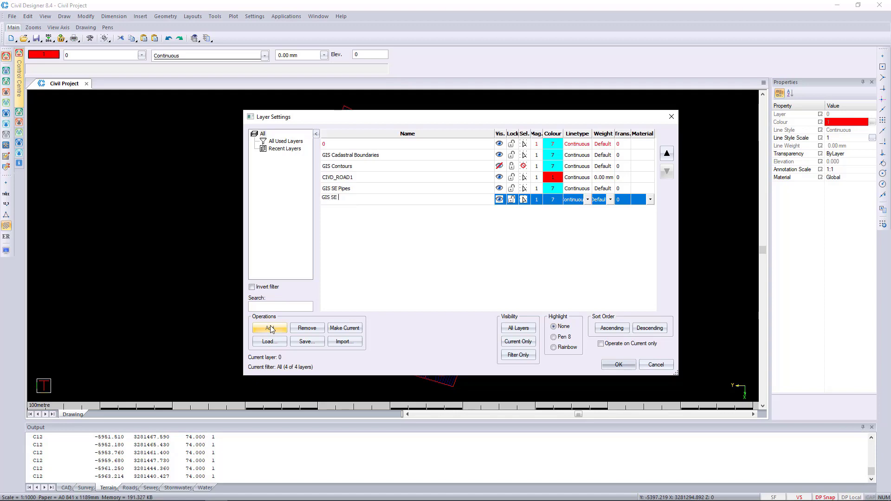
{"action": "type", "text": " Pipe Dia"}
Add the layers GIS SE MH ILs and CAD SE Outfall
{"action": "left_click", "coordinate": [274, 330]}
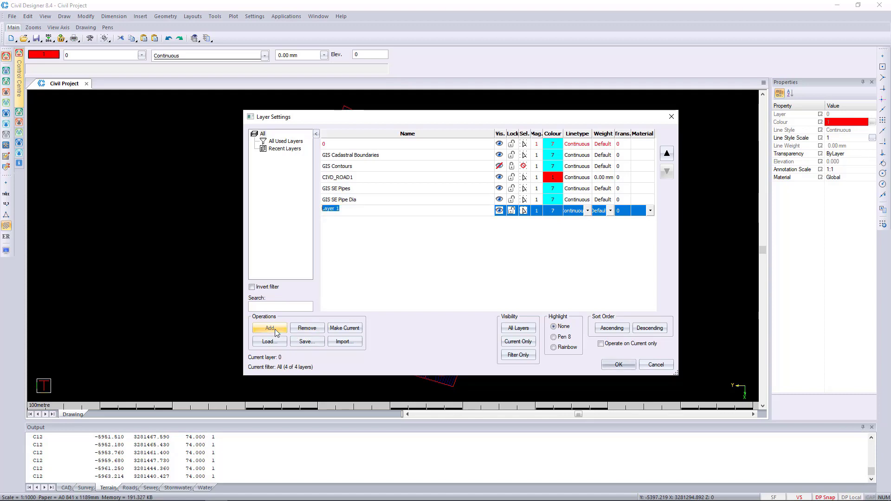
{"action": "type", "text": "GIS "}
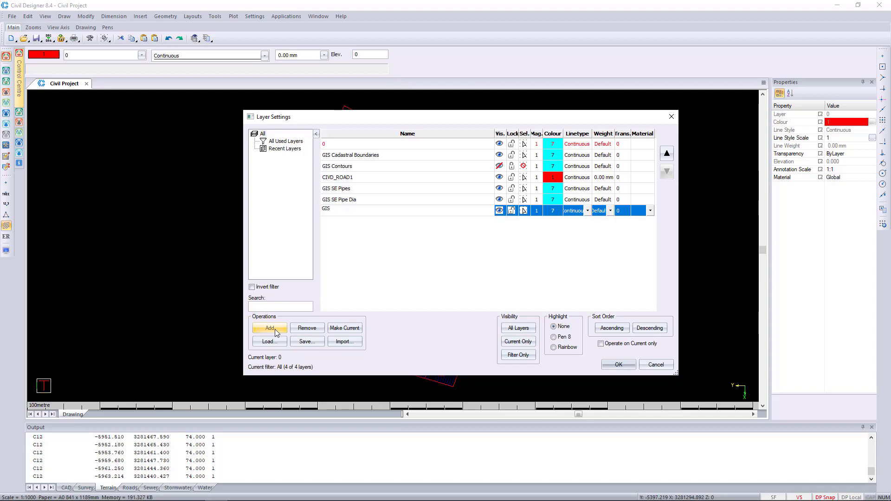
{"action": "type", "text": "SE"}
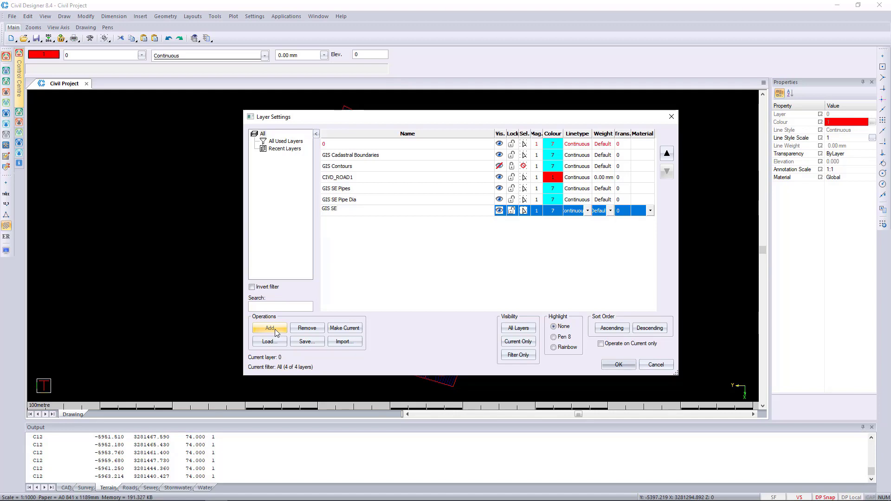
{"action": "type", "text": " MH I"}
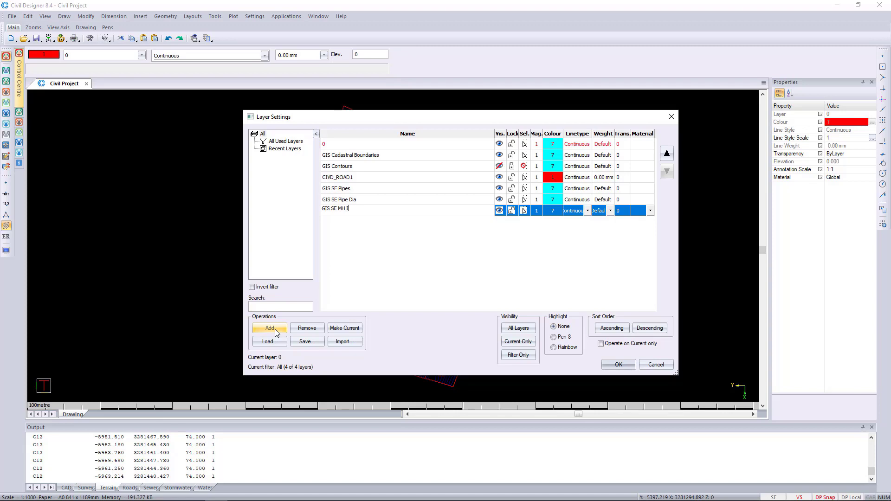
{"action": "type", "text": "Ls"}
{"action": "left_click", "coordinate": [268, 329]}
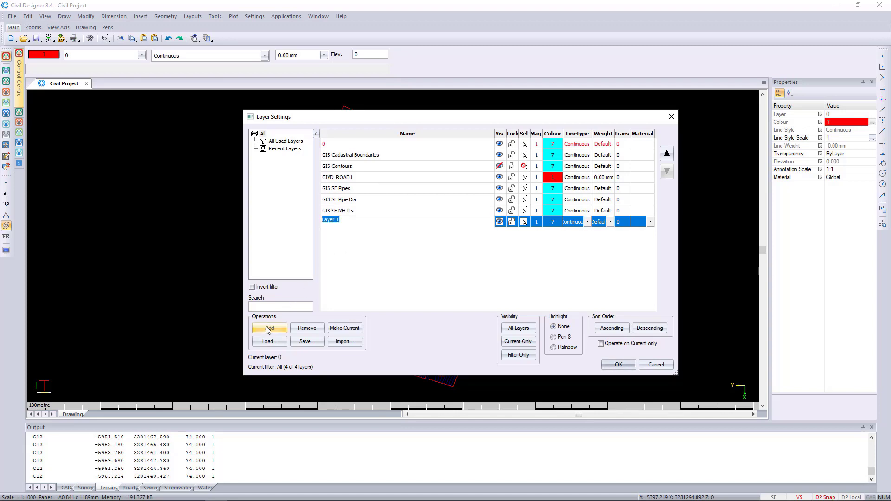
{"action": "type", "text": "CAD S"}
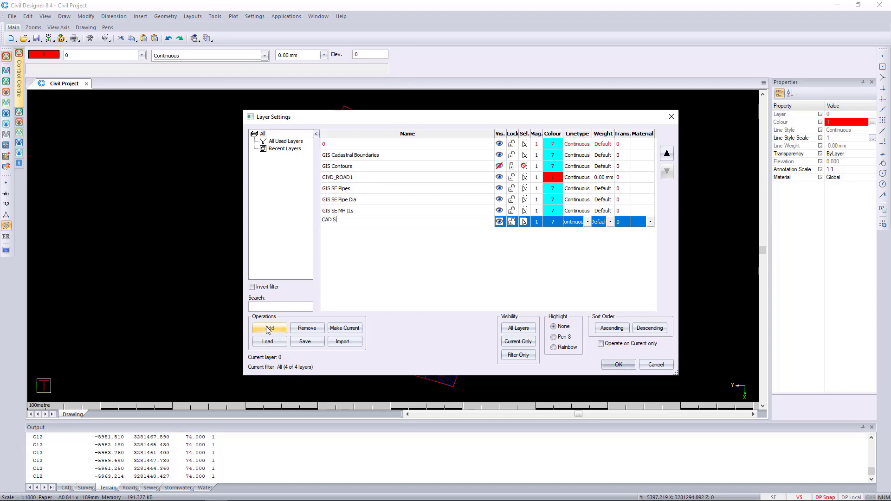
{"action": "type", "text": "E Outfall"}
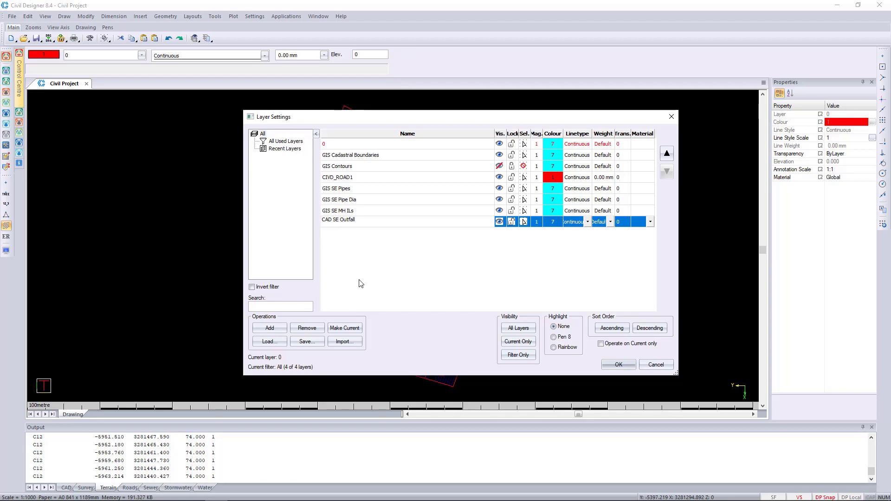
{"action": "key", "text": "Return"}
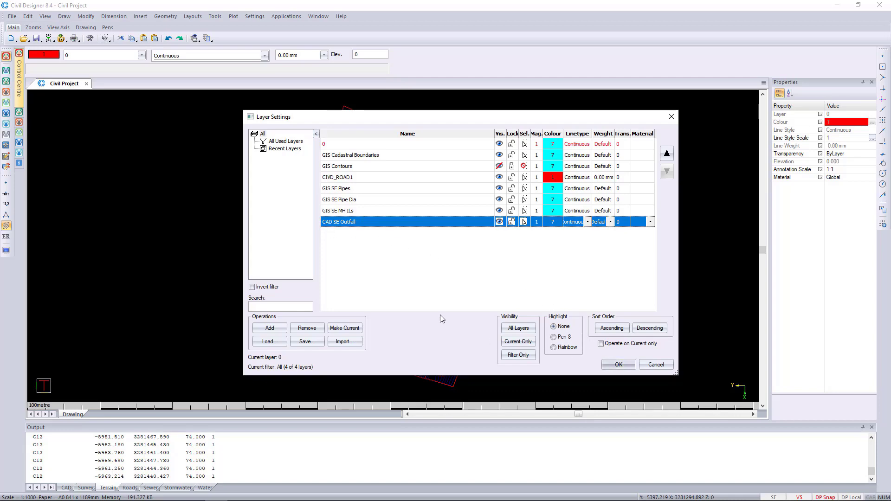
Save the new layers, hide and lock GIS Cadastral Boundaries, and make GIS SE Pipes current
{"action": "left_click", "coordinate": [629, 367]}
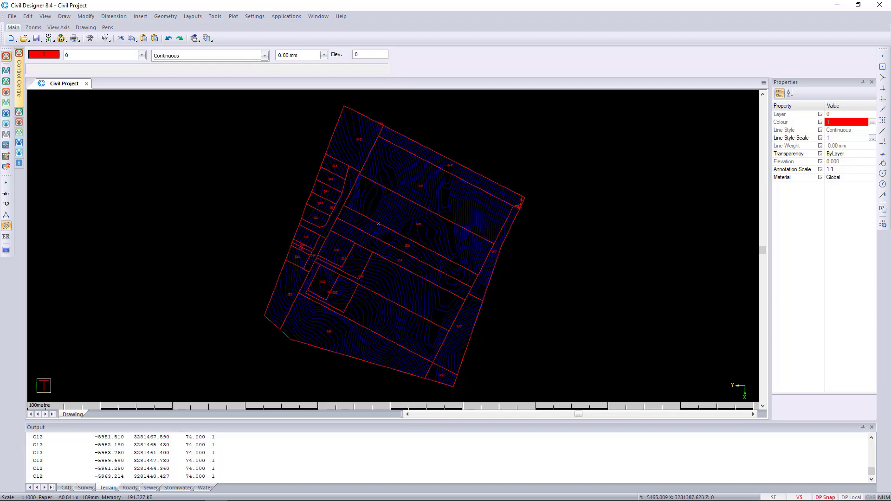
{"action": "left_click", "coordinate": [101, 59]}
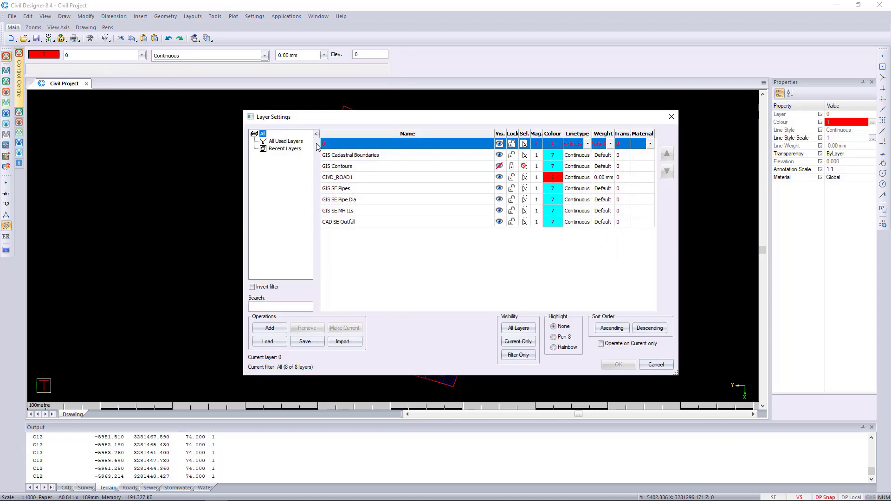
{"action": "left_click", "coordinate": [499, 155]}
{"action": "left_click", "coordinate": [524, 155]}
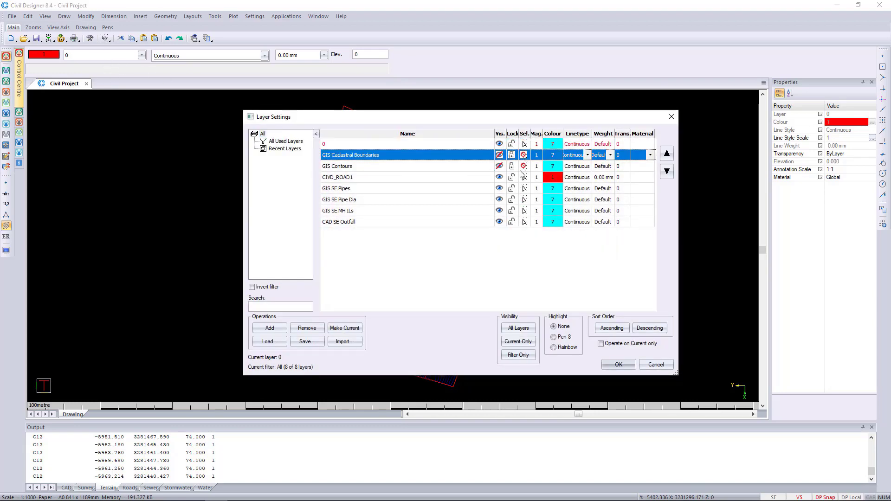
{"action": "left_click", "coordinate": [619, 364]}
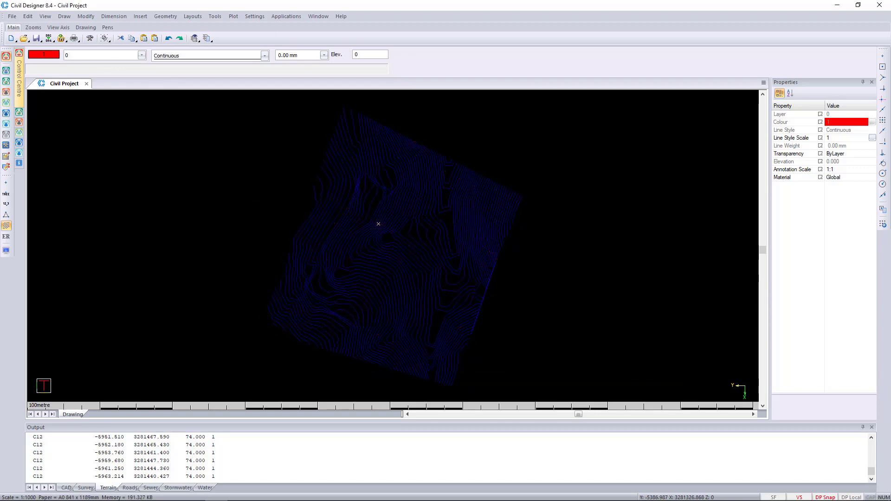
{"action": "left_click", "coordinate": [105, 55]}
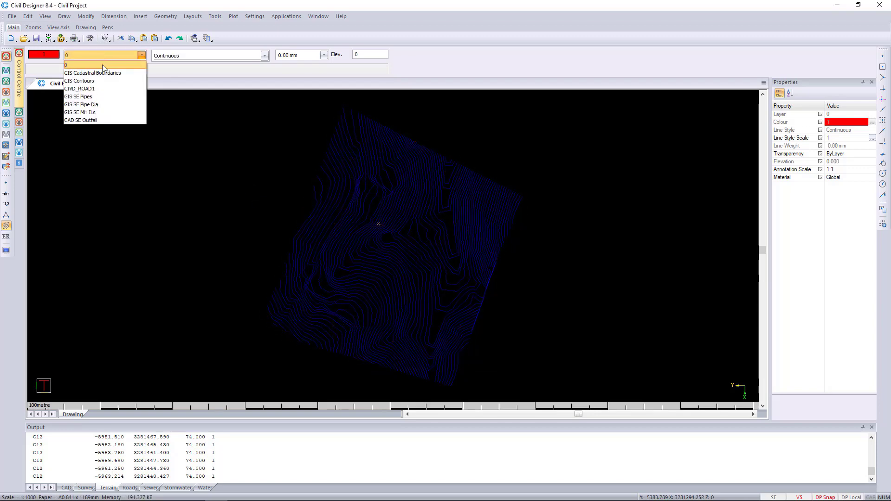
{"action": "left_click", "coordinate": [105, 99]}
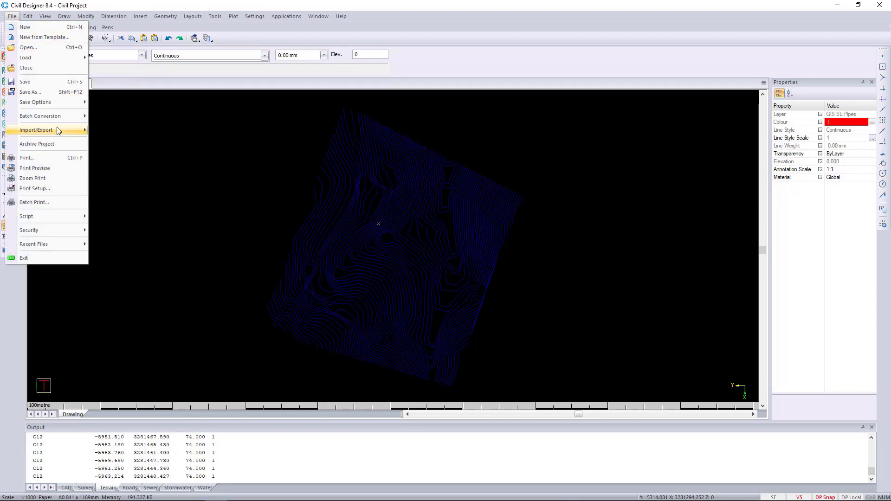
Load the sewer pipes file as an ArcView Shape File through Load Drawing
{"action": "mouse_move", "coordinate": [60, 59]}
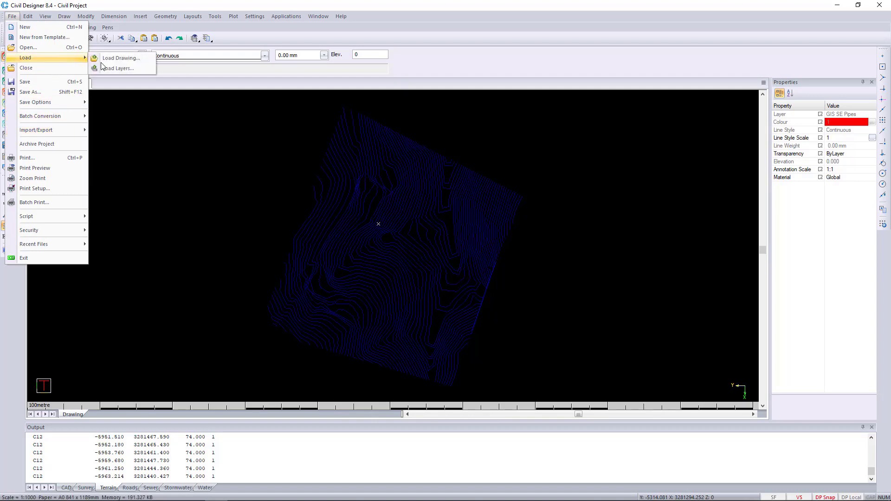
{"action": "left_click", "coordinate": [121, 58]}
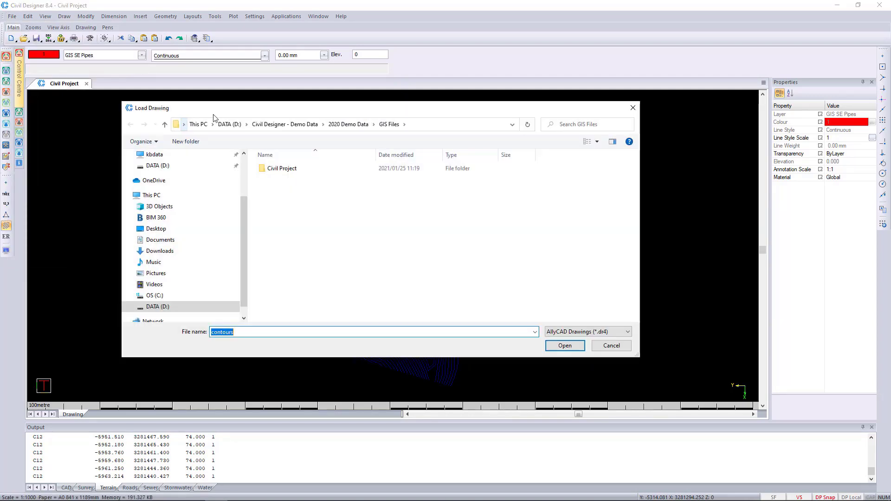
{"action": "left_click", "coordinate": [582, 330]}
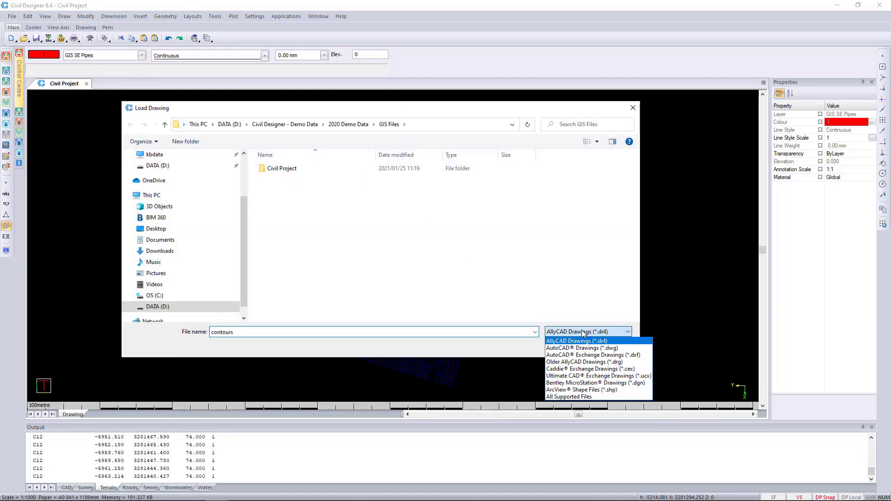
{"action": "left_click", "coordinate": [581, 389]}
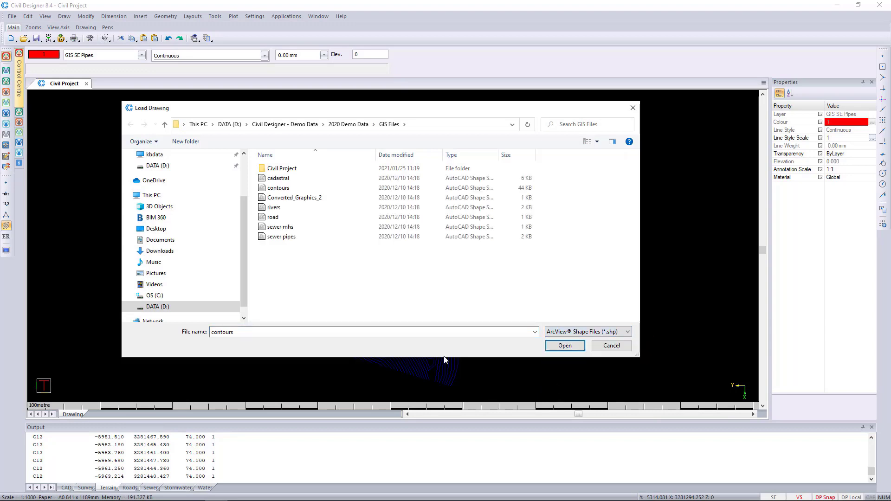
{"action": "left_click", "coordinate": [284, 236]}
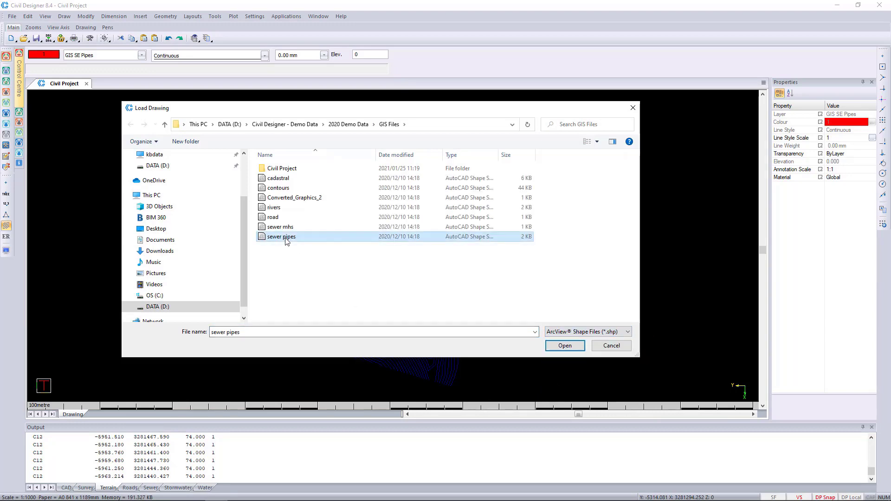
{"action": "left_click", "coordinate": [566, 346]}
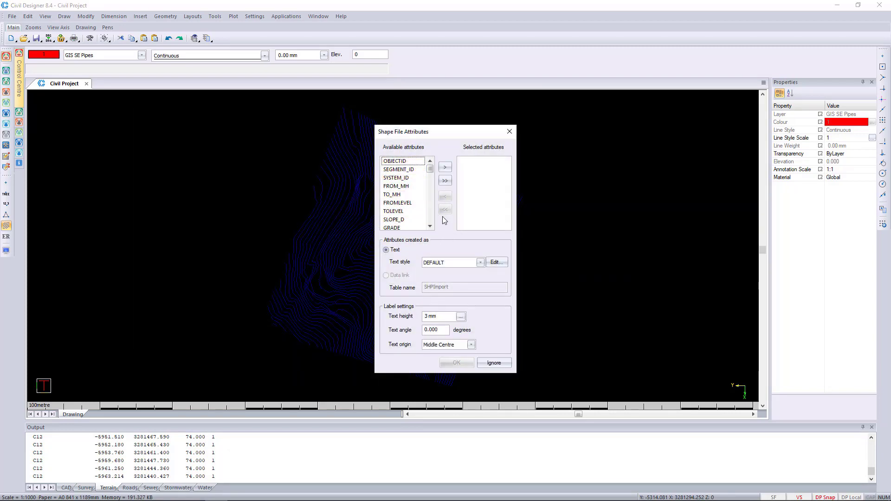
Choose NOMDIA as the selected text attribute and import the pipes
{"action": "left_click", "coordinate": [430, 226]}
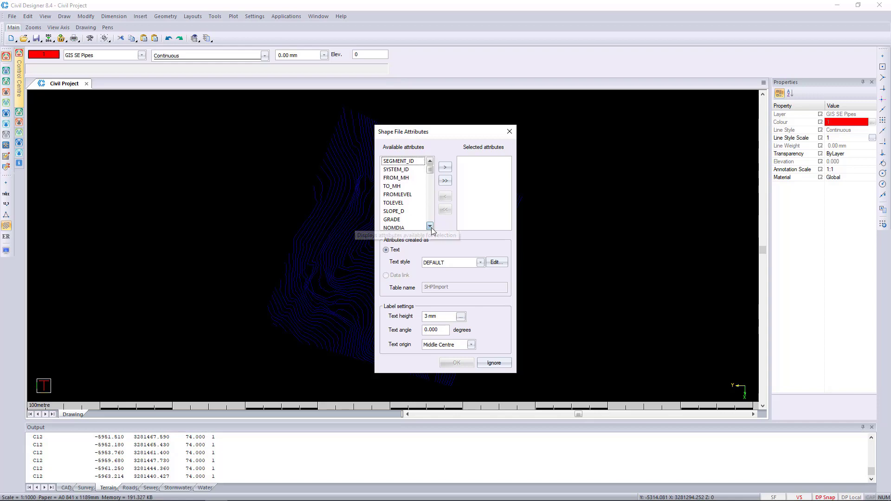
{"action": "left_click", "coordinate": [430, 226]}
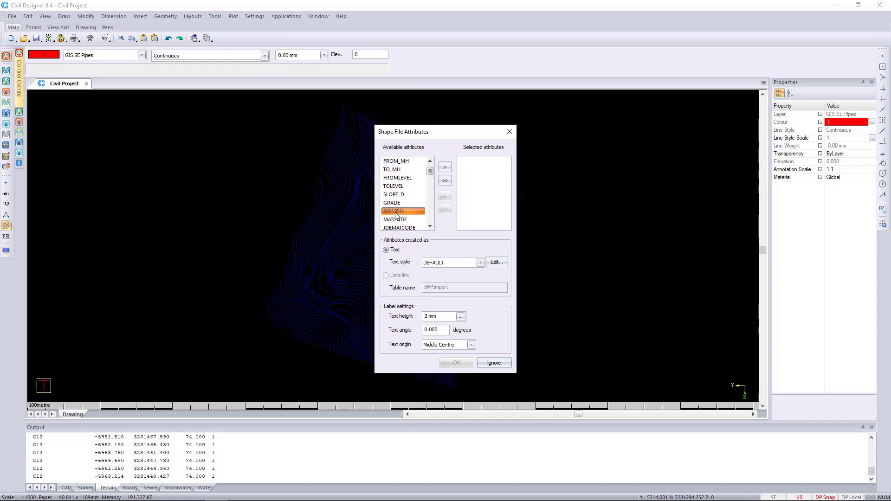
{"action": "left_click", "coordinate": [410, 211]}
{"action": "left_click", "coordinate": [445, 167]}
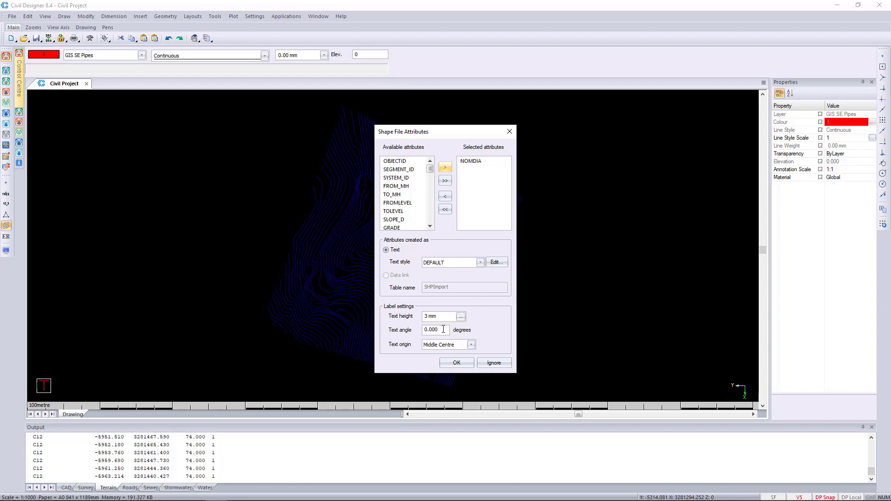
{"action": "left_click", "coordinate": [456, 362]}
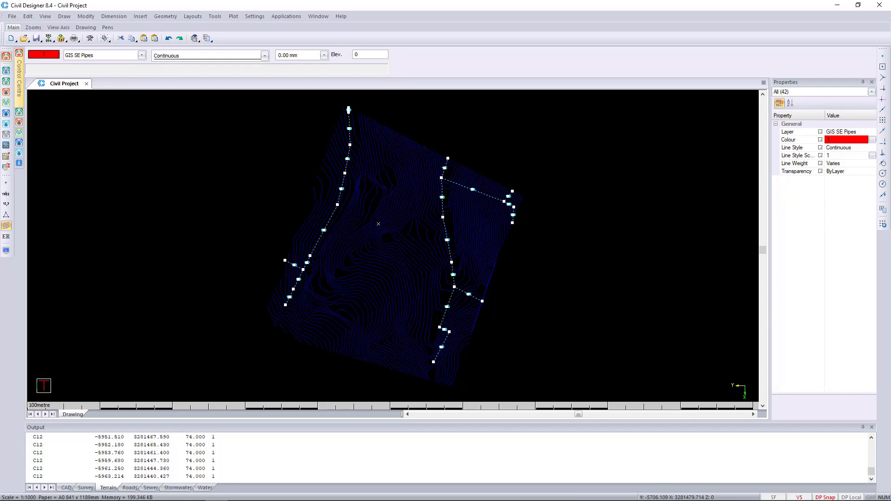
Clear the pipe selection and select all 160 diameter labels with Select Same > Same Type
{"action": "scroll", "coordinate": [378, 224], "scroll_direction": "up", "scroll_amount": 2}
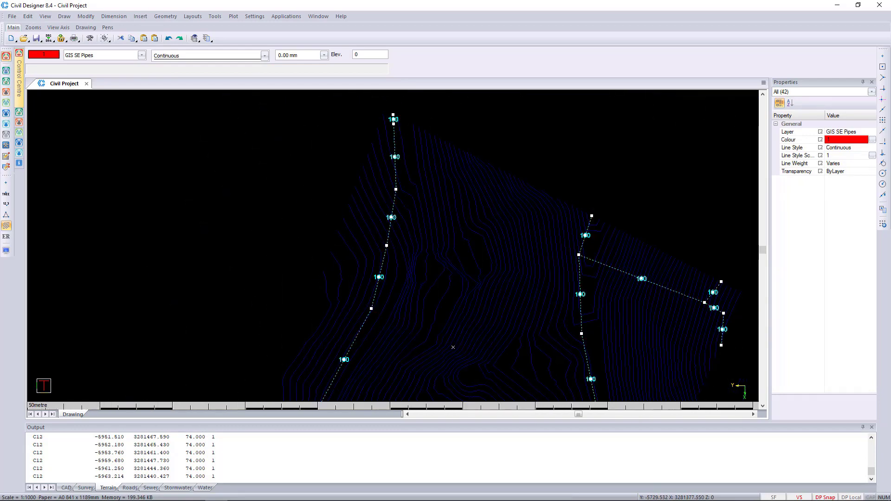
{"action": "scroll", "coordinate": [381, 276], "scroll_direction": "up", "scroll_amount": 3}
{"action": "scroll", "coordinate": [447, 375], "scroll_direction": "down", "scroll_amount": 3}
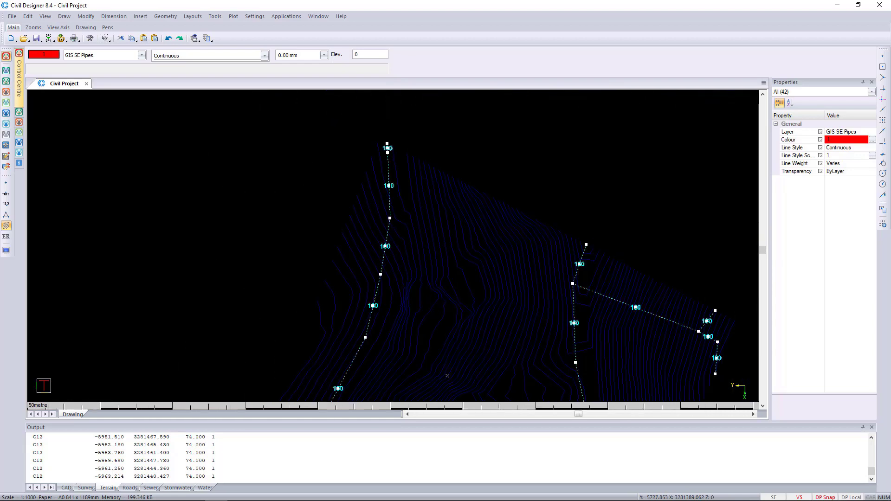
{"action": "key", "text": "Escape"}
{"action": "scroll", "coordinate": [385, 246], "scroll_direction": "up", "scroll_amount": 4}
{"action": "scroll", "coordinate": [385, 246], "scroll_direction": "down", "scroll_amount": 2}
{"action": "left_click", "coordinate": [385, 246]}
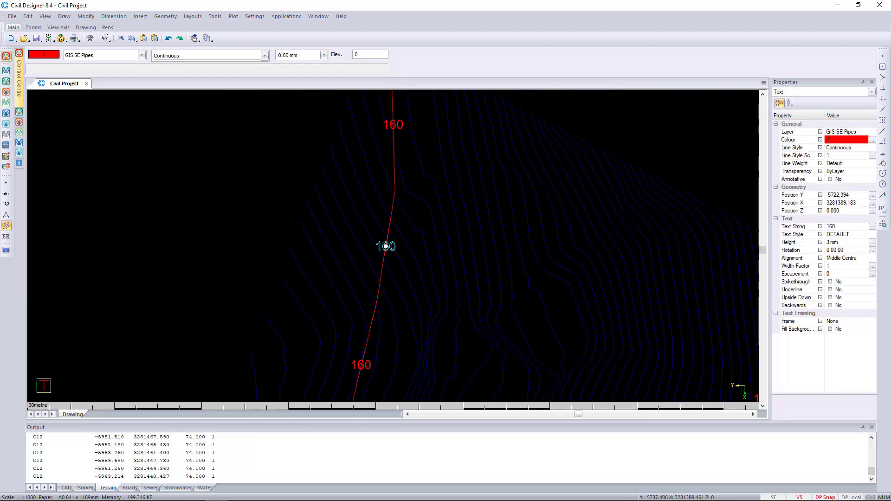
{"action": "right_click", "coordinate": [430, 248]}
{"action": "mouse_move", "coordinate": [499, 339]}
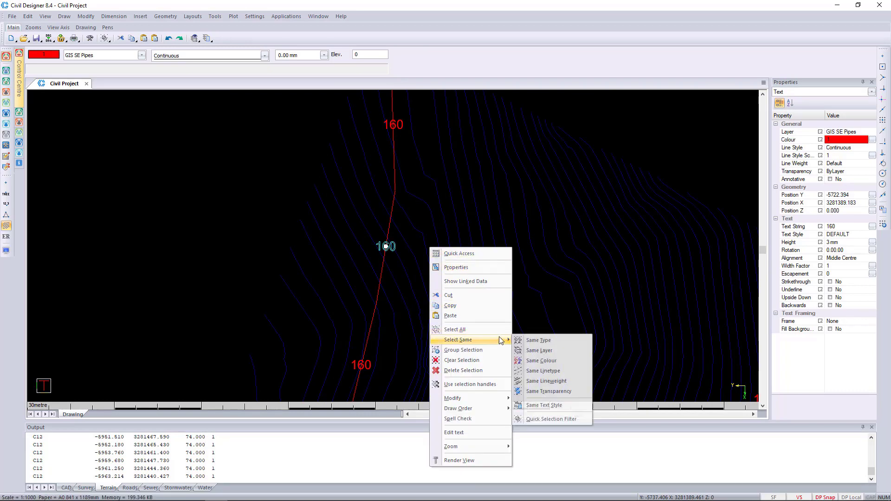
{"action": "left_click", "coordinate": [571, 342]}
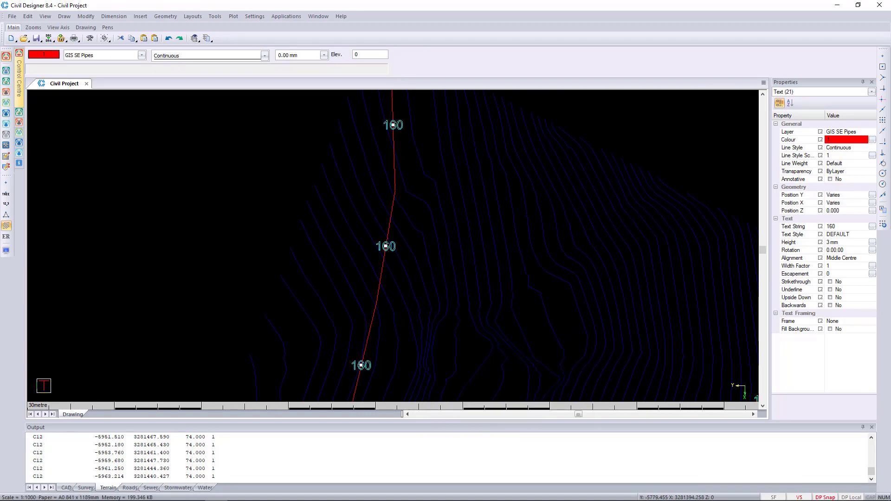
Set the selected labels' layer to GIS SE Pipe Dia and clear the selection
{"action": "scroll", "coordinate": [392, 250], "scroll_direction": "down", "scroll_amount": 6}
{"action": "scroll", "coordinate": [375, 249], "scroll_direction": "up", "scroll_amount": 2}
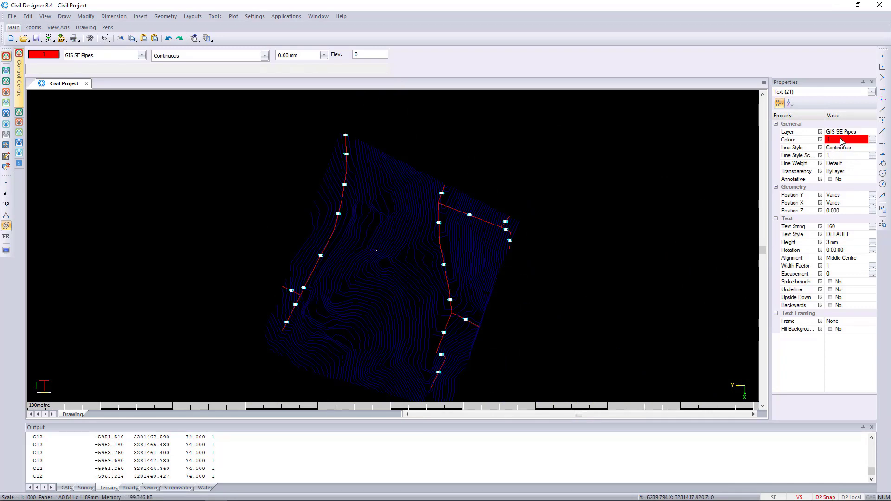
{"action": "left_click", "coordinate": [872, 132]}
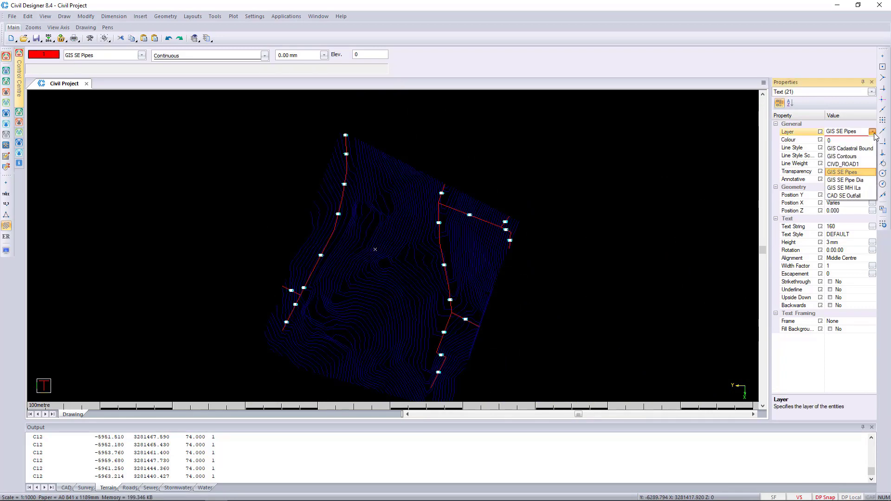
{"action": "left_click", "coordinate": [863, 180]}
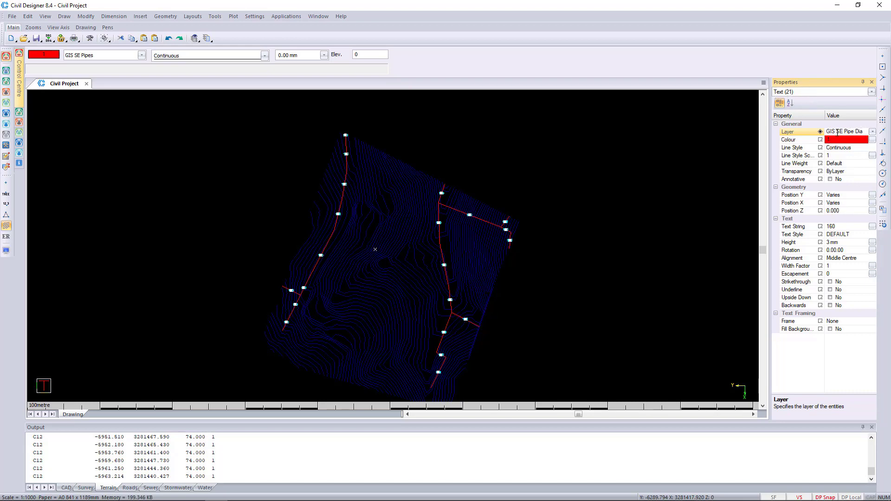
{"action": "key", "text": "Escape"}
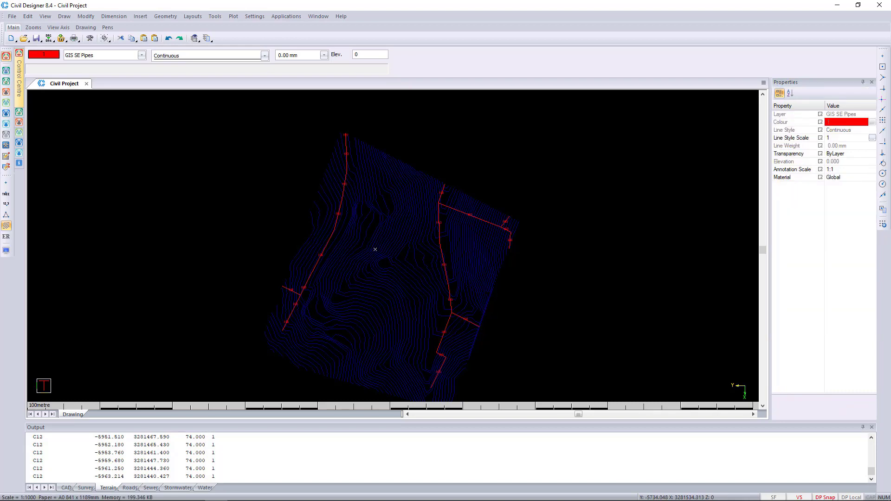
Make GIS SE MH ILs current and load the sewer mhs file as an ArcView shapefile
{"action": "left_click", "coordinate": [141, 56]}
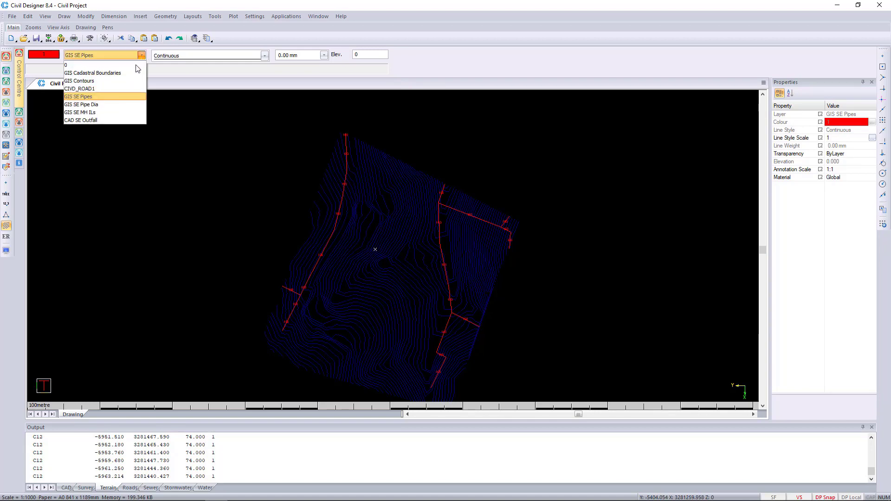
{"action": "left_click", "coordinate": [106, 112]}
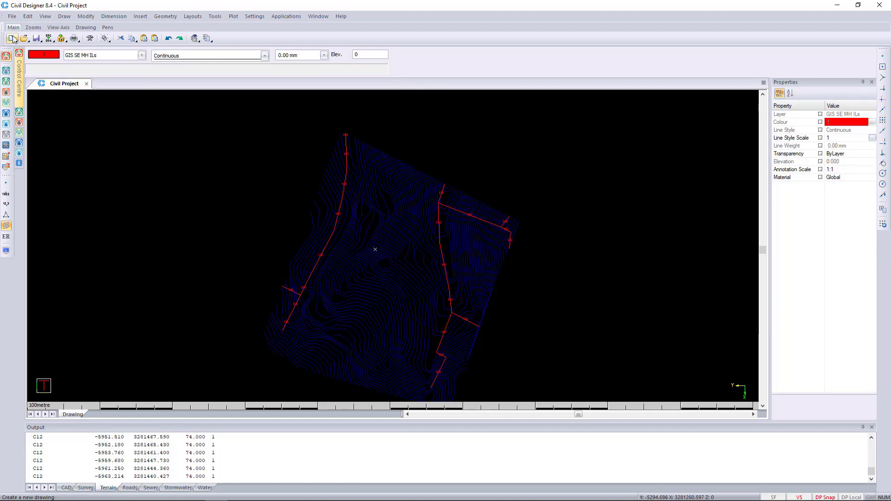
{"action": "left_click", "coordinate": [12, 16]}
{"action": "mouse_move", "coordinate": [44, 63]}
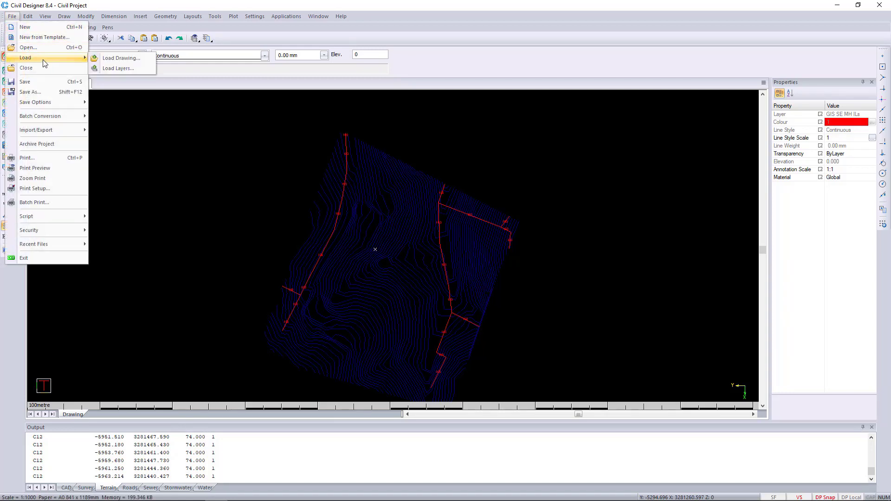
{"action": "left_click", "coordinate": [107, 64]}
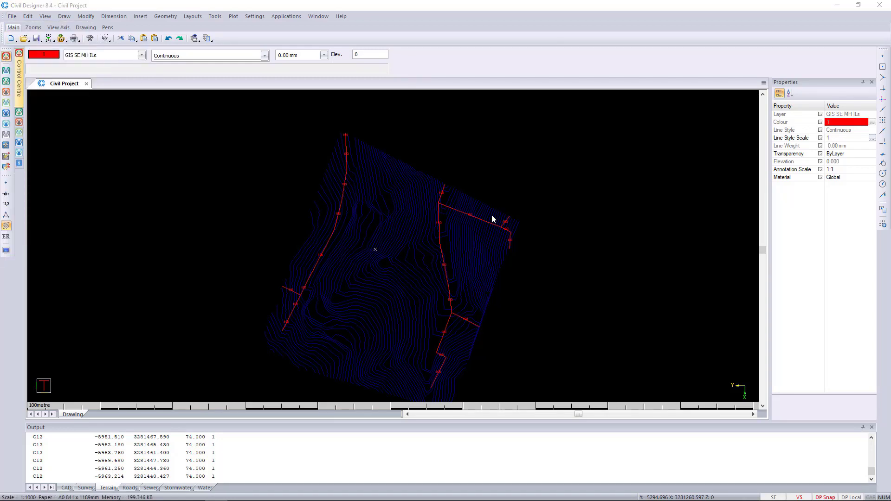
{"action": "left_click", "coordinate": [584, 331]}
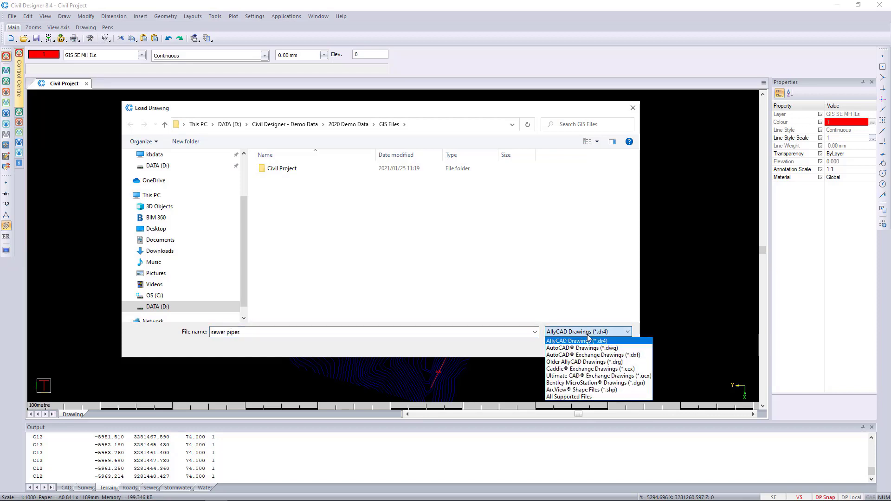
{"action": "left_click", "coordinate": [583, 389]}
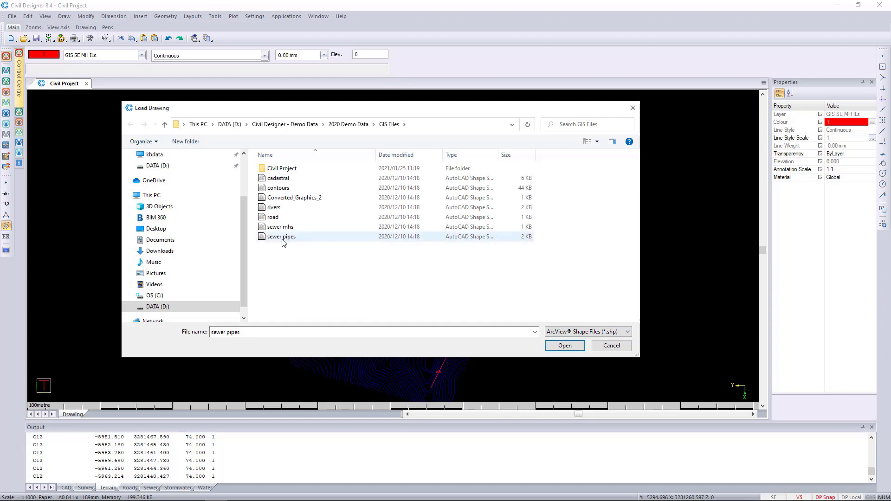
{"action": "left_click", "coordinate": [282, 228]}
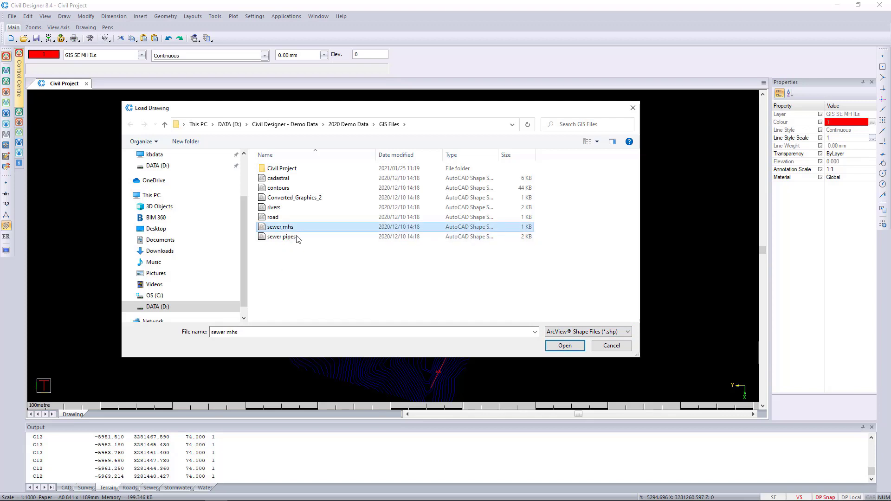
{"action": "left_click", "coordinate": [564, 346]}
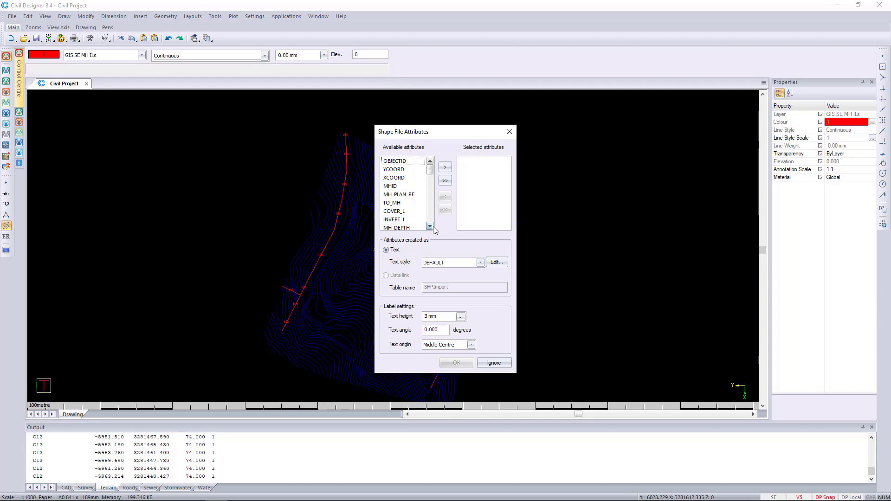
Select INVERT_L as the label attribute with 3 mm text and import the manholes
{"action": "left_click", "coordinate": [403, 221]}
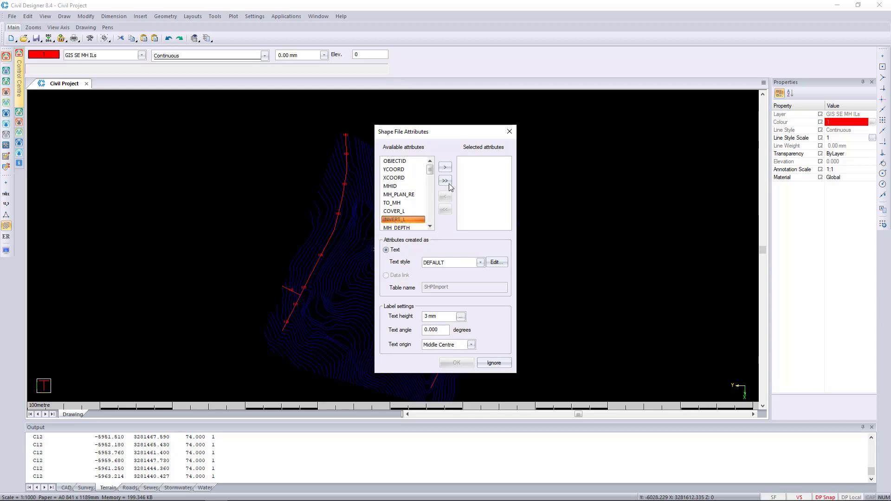
{"action": "left_click", "coordinate": [444, 167]}
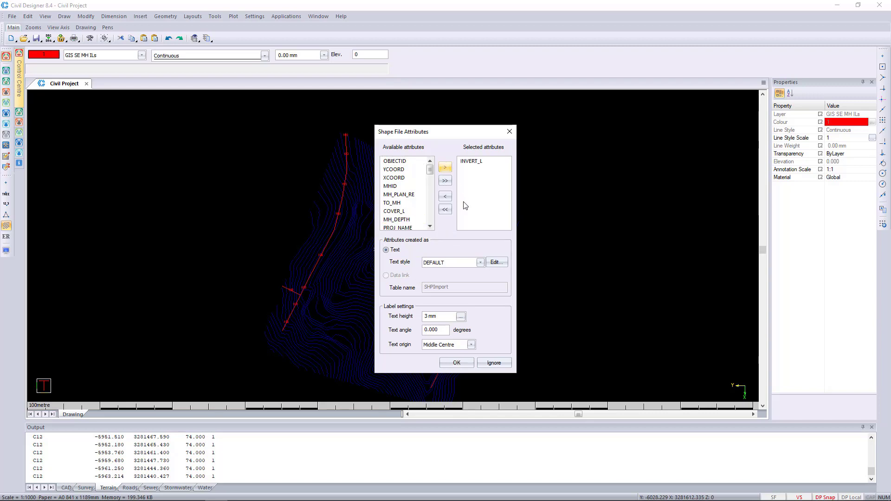
{"action": "left_click", "coordinate": [455, 363]}
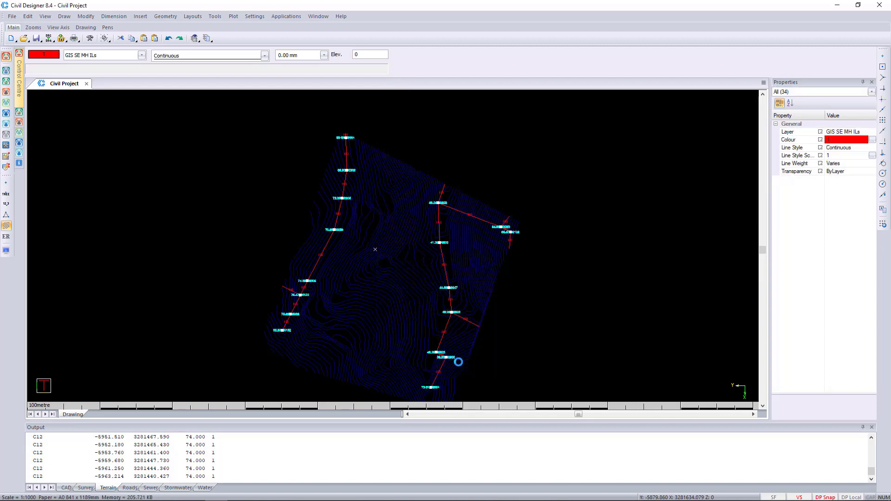
Check the selected object types and select the 40.04999923 label with its manhole point
{"action": "left_click", "coordinate": [789, 93]}
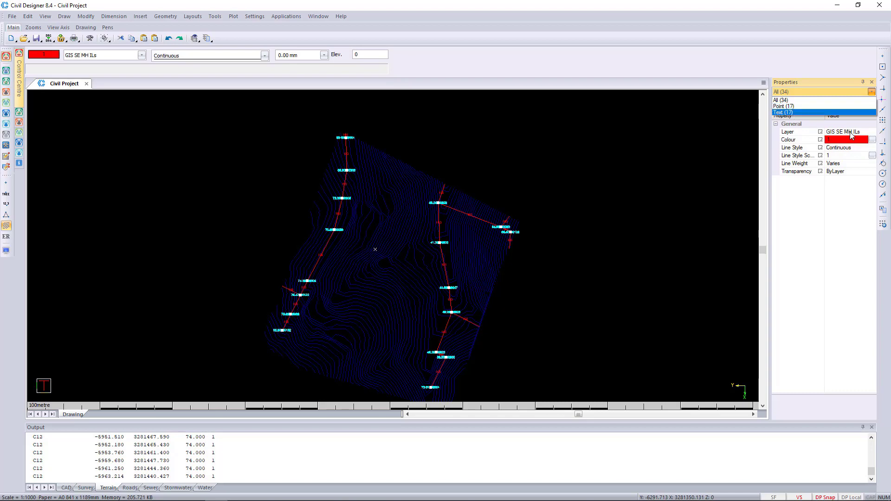
{"action": "left_click", "coordinate": [423, 195]}
{"action": "scroll", "coordinate": [441, 203], "scroll_direction": "up", "scroll_amount": 5}
{"action": "scroll", "coordinate": [381, 227], "scroll_direction": "up", "scroll_amount": 3}
{"action": "scroll", "coordinate": [373, 222], "scroll_direction": "down", "scroll_amount": 3}
{"action": "scroll", "coordinate": [364, 216], "scroll_direction": "up", "scroll_amount": 2}
{"action": "left_click", "coordinate": [364, 215]}
{"action": "left_click_drag", "start_coordinate": [424, 259], "coordinate": [596, 324]}
{"action": "left_click", "coordinate": [795, 93]}
{"action": "key", "text": "Escape"}
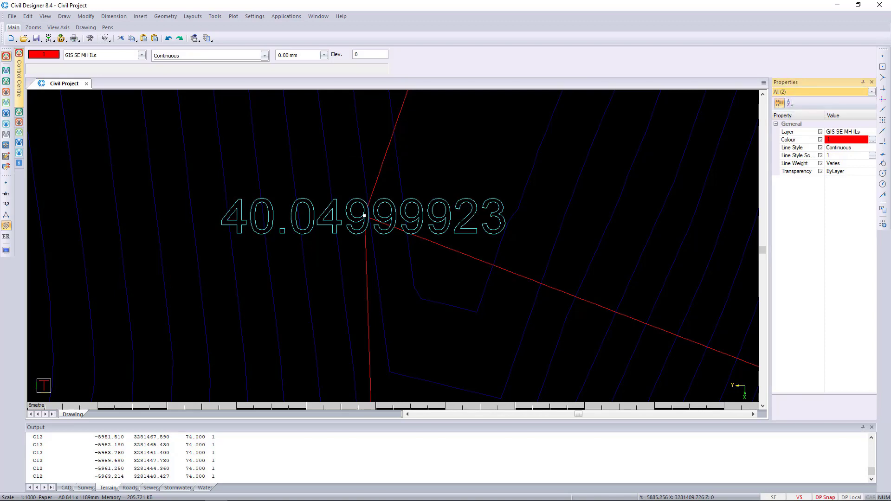
Keep only the manhole point, select all 17 points via Select Same > Same Type, then deselect
{"action": "left_click_drag", "start_coordinate": [316, 149], "coordinate": [155, 342], "text": "shift"}
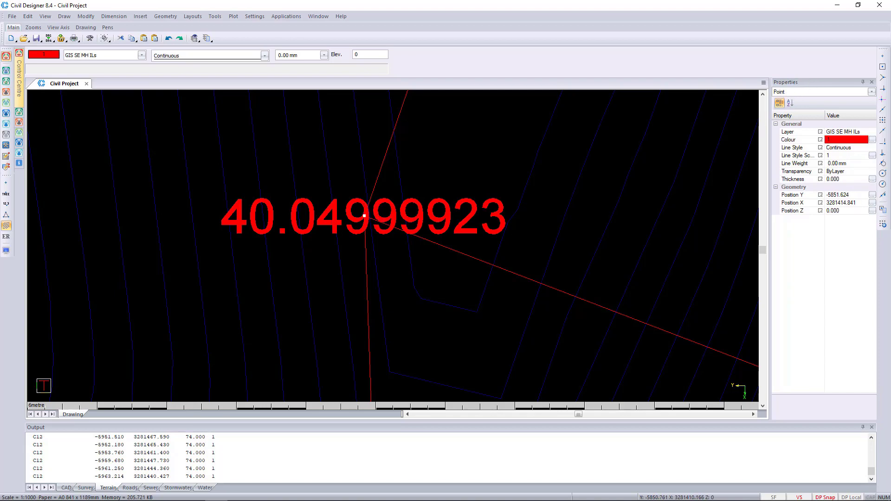
{"action": "right_click", "coordinate": [345, 163]}
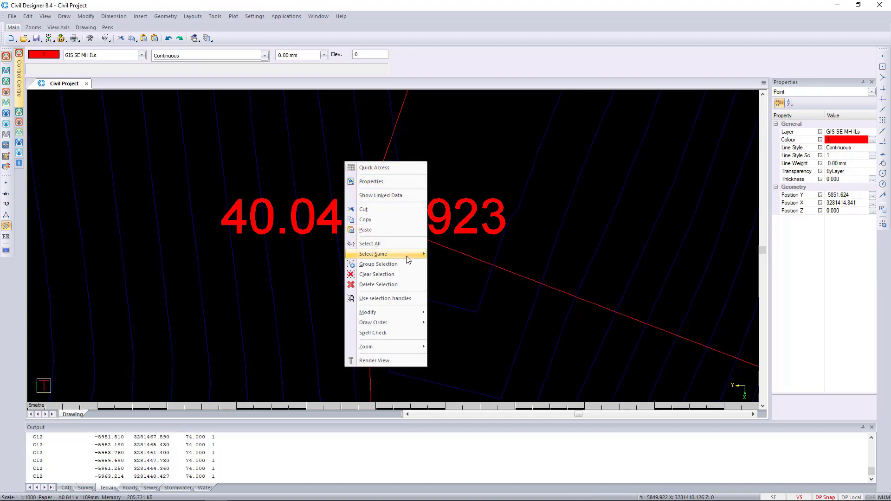
{"action": "mouse_move", "coordinate": [409, 255]}
{"action": "left_click", "coordinate": [436, 254]}
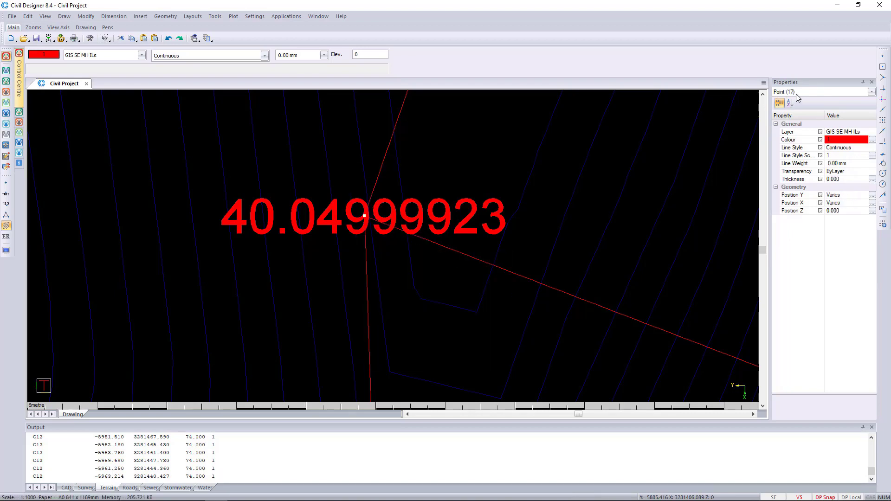
{"action": "scroll", "coordinate": [364, 216], "scroll_direction": "down", "scroll_amount": 10}
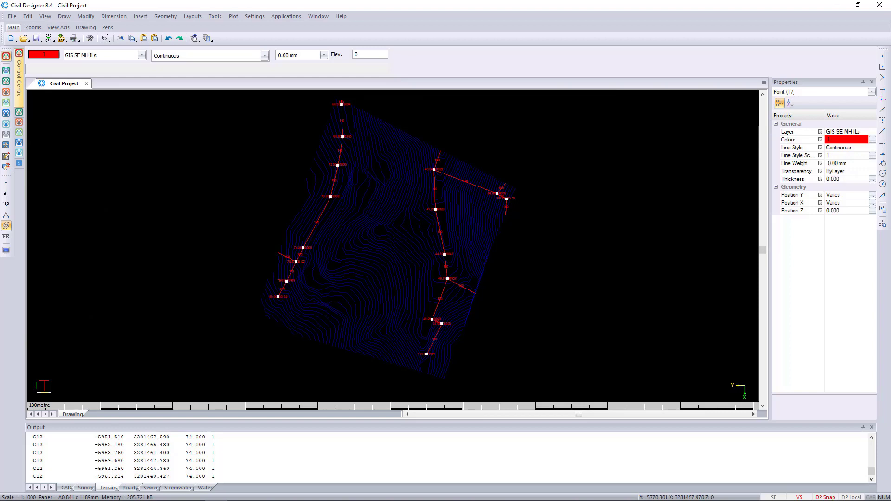
{"action": "key", "text": "Escape"}
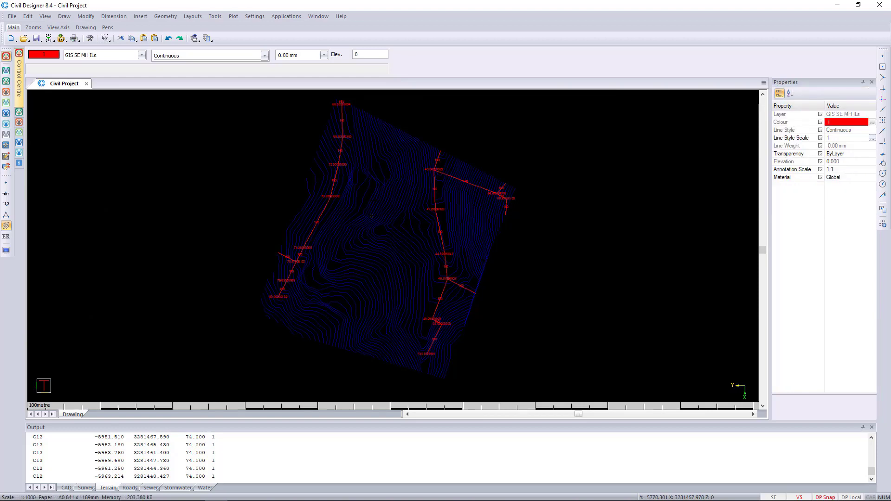
Pan and zoom along the sewer lines to inspect labels, centring on the 46.29999923 junction
{"action": "middle_click_drag", "start_coordinate": [372, 216], "coordinate": [384, 241]}
{"action": "scroll", "coordinate": [384, 240], "scroll_direction": "up", "scroll_amount": 5}
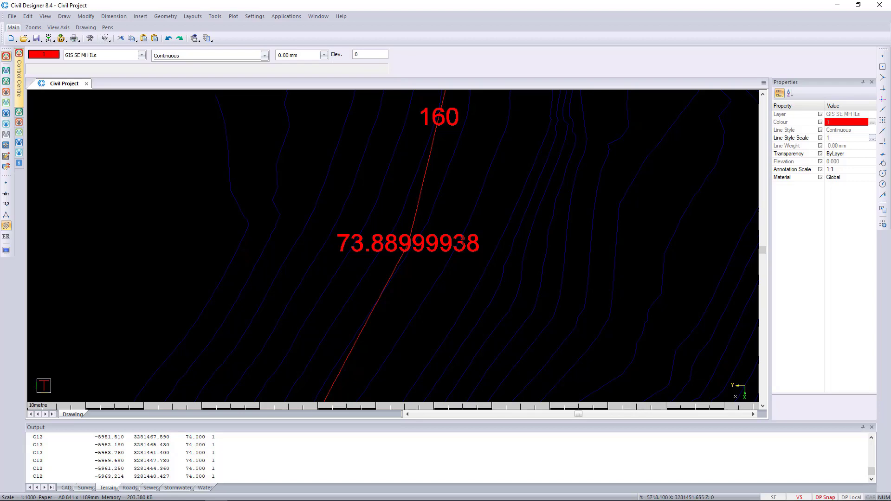
{"action": "scroll", "coordinate": [463, 239], "scroll_direction": "down", "scroll_amount": 4}
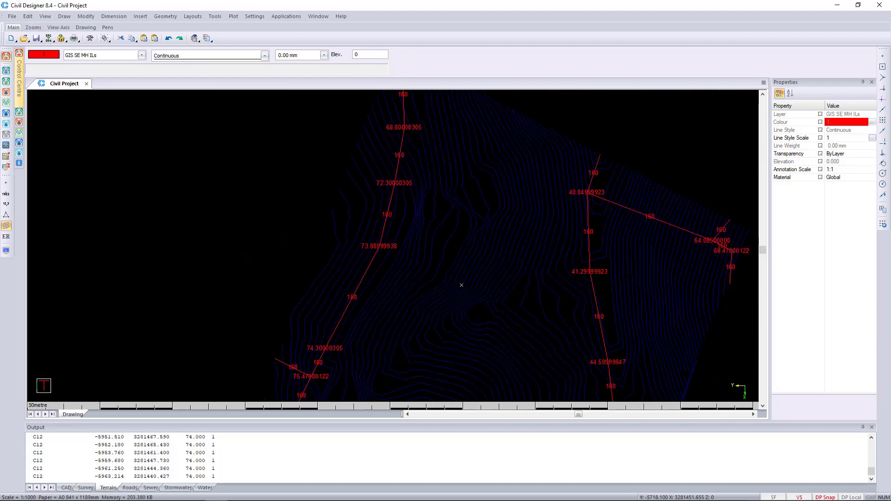
{"action": "scroll", "coordinate": [389, 245], "scroll_direction": "up", "scroll_amount": 4}
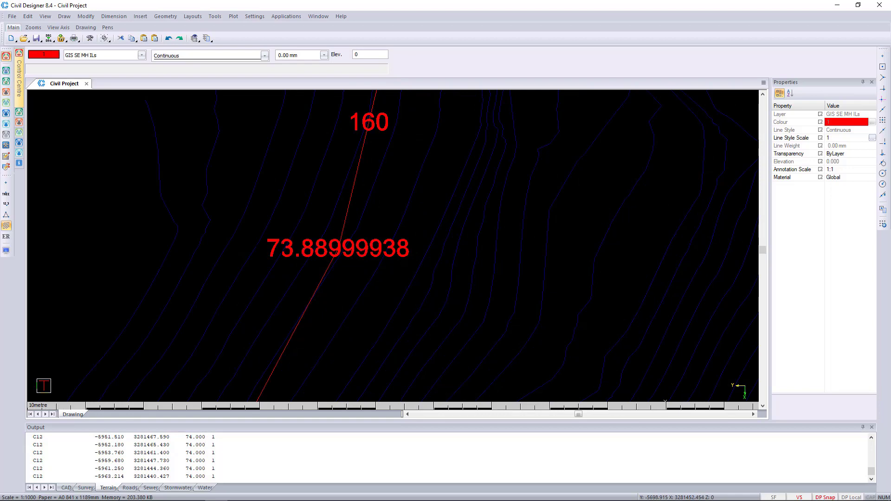
{"action": "scroll", "coordinate": [419, 245], "scroll_direction": "down", "scroll_amount": 4}
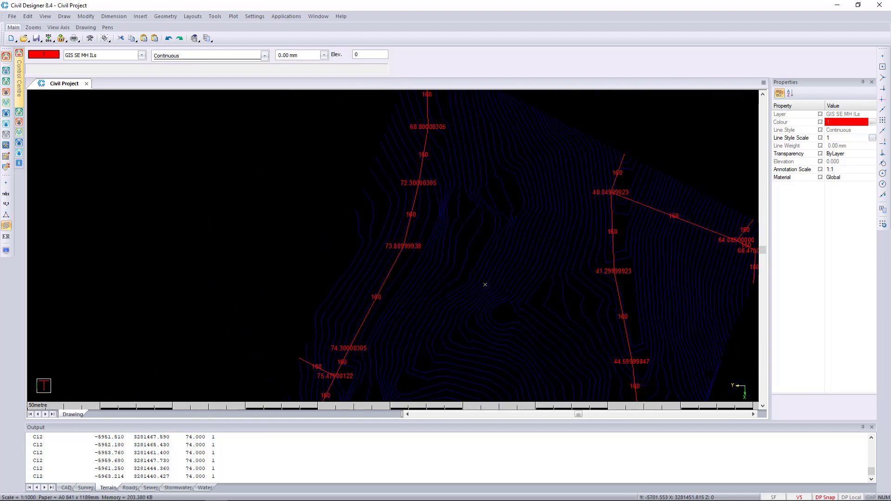
{"action": "scroll", "coordinate": [439, 265], "scroll_direction": "down", "scroll_amount": 2}
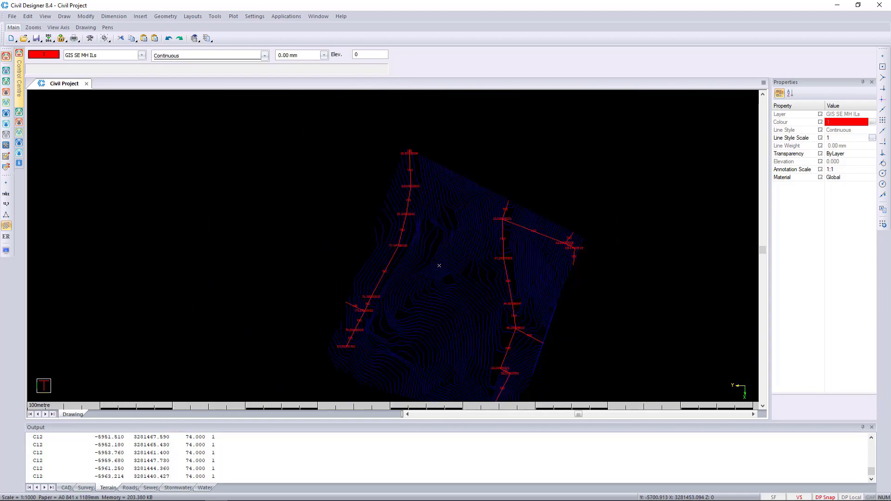
{"action": "scroll", "coordinate": [358, 336], "scroll_direction": "up", "scroll_amount": 4}
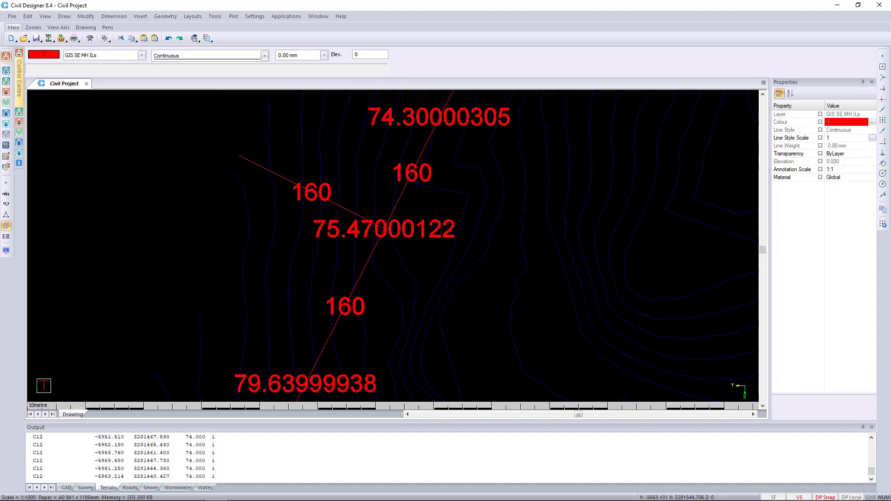
{"action": "scroll", "coordinate": [392, 245], "scroll_direction": "down", "scroll_amount": 2}
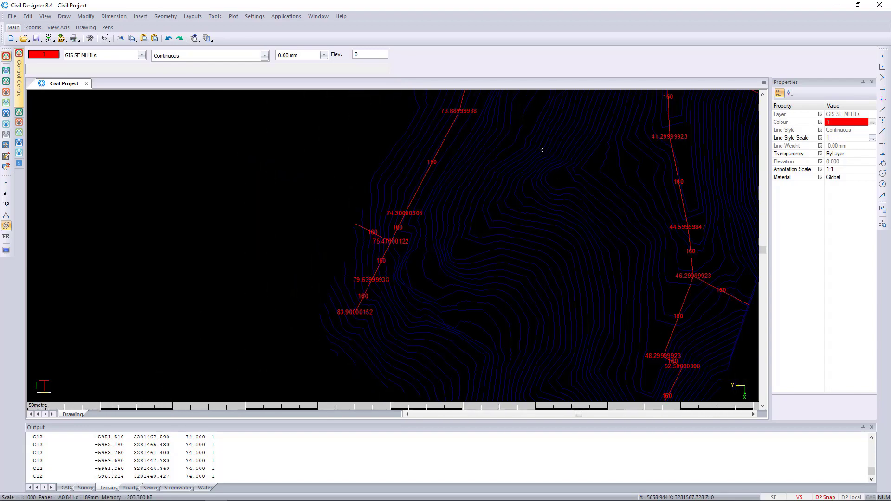
{"action": "mouse_move", "coordinate": [541, 150]}
{"action": "middle_mouse_down"}
{"action": "mouse_move", "coordinate": [577, 97]}
{"action": "mouse_move", "coordinate": [421, 80]}
{"action": "middle_mouse_up"}
{"action": "scroll", "coordinate": [656, 196], "scroll_direction": "up", "scroll_amount": 6}
{"action": "scroll", "coordinate": [375, 239], "scroll_direction": "down", "scroll_amount": 3}
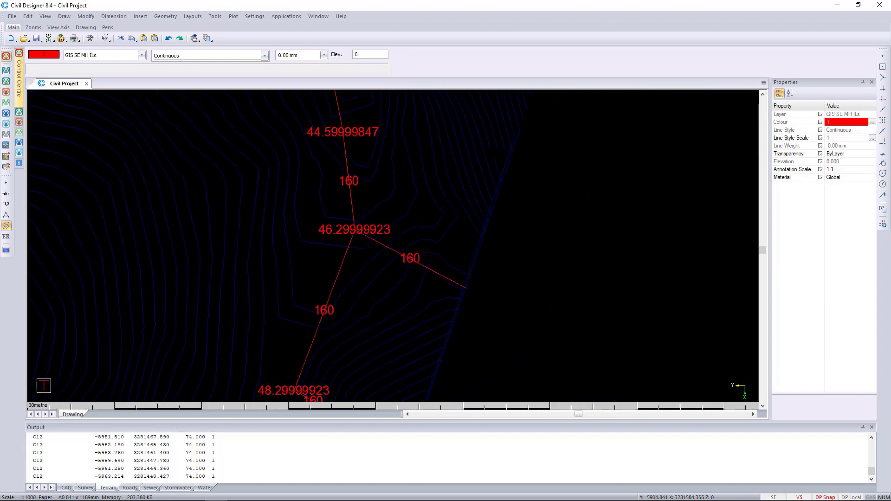
{"action": "scroll", "coordinate": [437, 275], "scroll_direction": "up", "scroll_amount": 3}
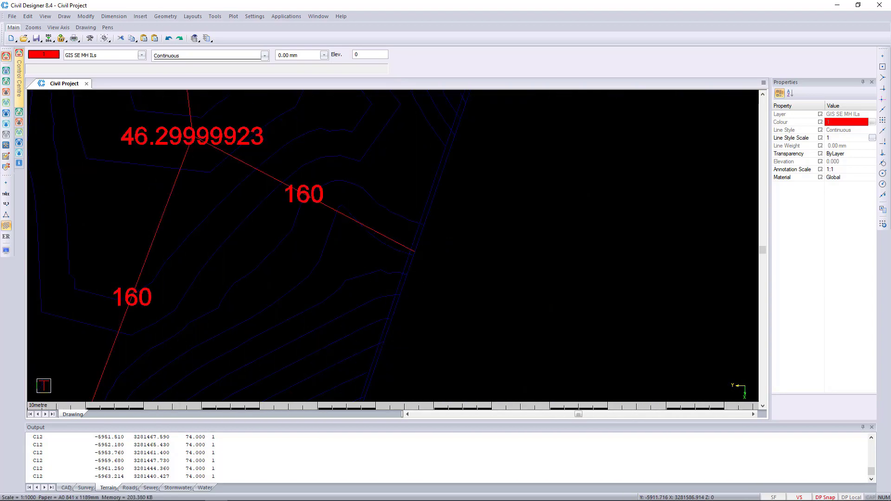
{"action": "scroll", "coordinate": [366, 234], "scroll_direction": "down", "scroll_amount": 3}
{"action": "scroll", "coordinate": [399, 245], "scroll_direction": "down", "scroll_amount": 3}
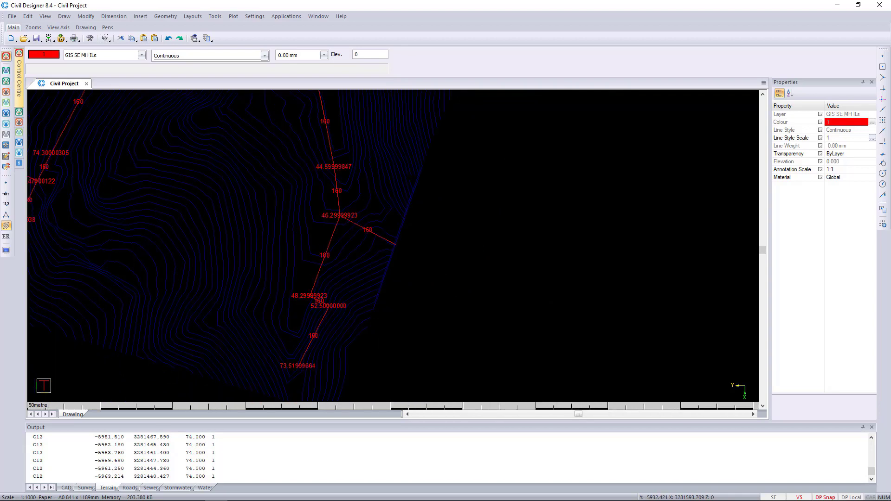
{"action": "scroll", "coordinate": [427, 263], "scroll_direction": "up", "scroll_amount": 2}
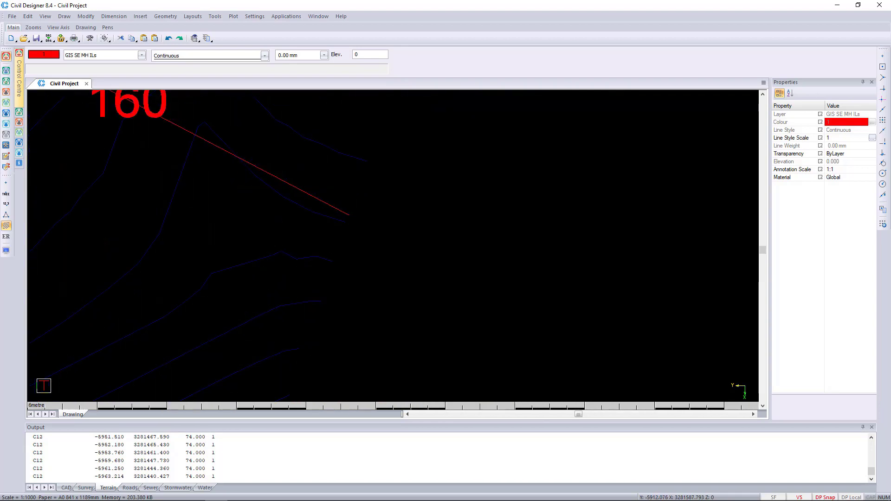
{"action": "scroll", "coordinate": [397, 256], "scroll_direction": "down", "scroll_amount": 2}
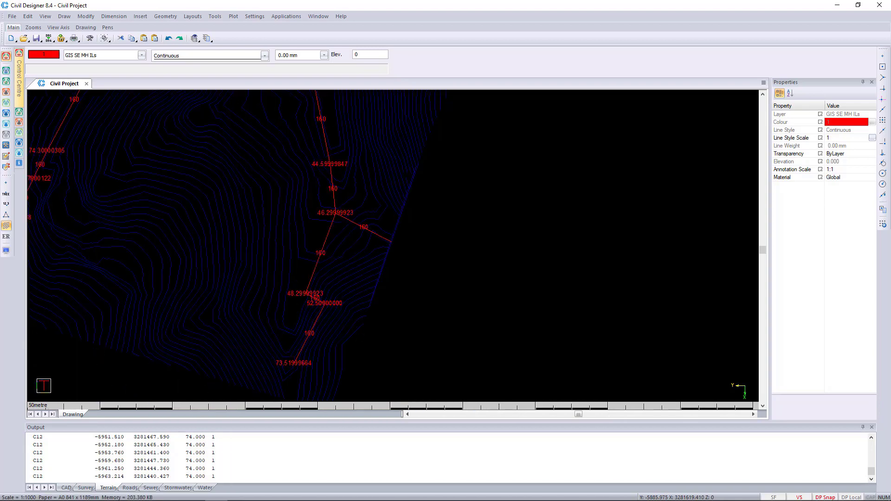
{"action": "mouse_move", "coordinate": [365, 210]}
{"action": "middle_mouse_down"}
{"action": "mouse_move", "coordinate": [428, 211]}
{"action": "mouse_move", "coordinate": [435, 227]}
{"action": "mouse_move", "coordinate": [454, 224]}
{"action": "middle_mouse_up"}
{"action": "mouse_move", "coordinate": [260, 101]}
{"action": "middle_mouse_down"}
{"action": "mouse_move", "coordinate": [440, 162]}
{"action": "mouse_move", "coordinate": [310, 260]}
{"action": "mouse_move", "coordinate": [301, 167]}
{"action": "middle_mouse_up"}
{"action": "scroll", "coordinate": [301, 167], "scroll_direction": "up", "scroll_amount": 2}
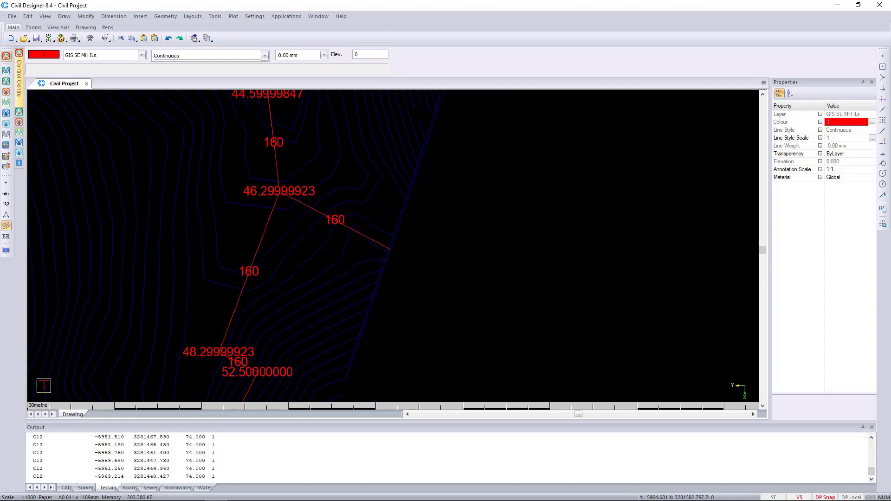
{"action": "middle_click_drag", "start_coordinate": [380, 227], "coordinate": [440, 247]}
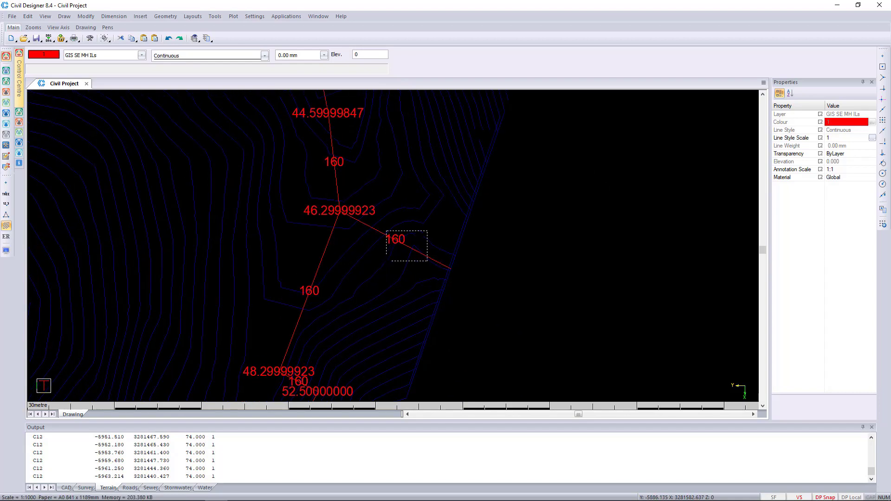
Delete a side pipe stub with its 160 label, plus a large surplus 160 label
{"action": "left_click", "coordinate": [395, 239]}
{"action": "key", "text": "Delete"}
{"action": "scroll", "coordinate": [308, 175], "scroll_direction": "down", "scroll_amount": 5}
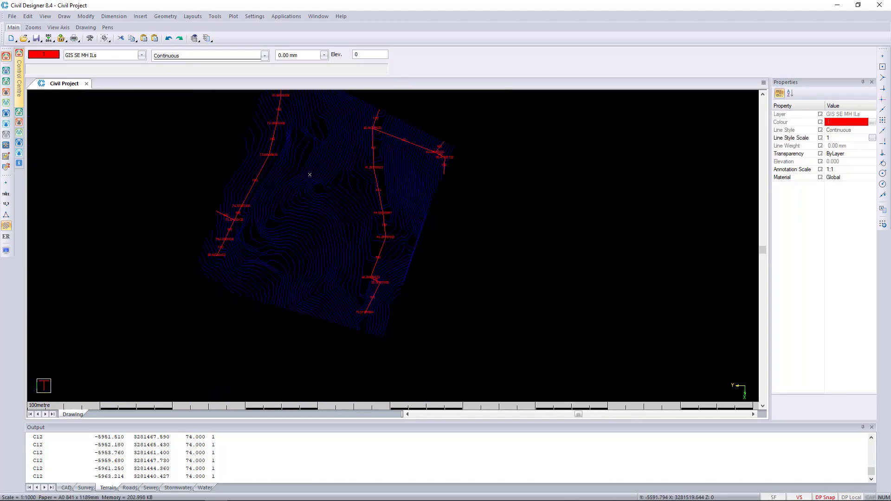
{"action": "scroll", "coordinate": [308, 175], "scroll_direction": "up", "scroll_amount": 10}
{"action": "left_click", "coordinate": [371, 257]}
{"action": "key", "text": "Delete"}
{"action": "scroll", "coordinate": [366, 265], "scroll_direction": "down", "scroll_amount": 5}
{"action": "scroll", "coordinate": [364, 268], "scroll_direction": "down", "scroll_amount": 2}
{"action": "scroll", "coordinate": [365, 268], "scroll_direction": "up", "scroll_amount": 8}
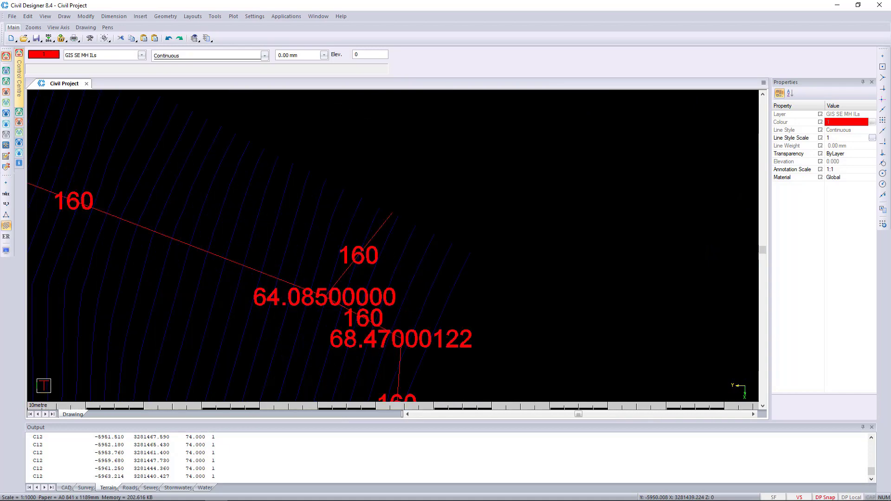
{"action": "left_click", "coordinate": [358, 255]}
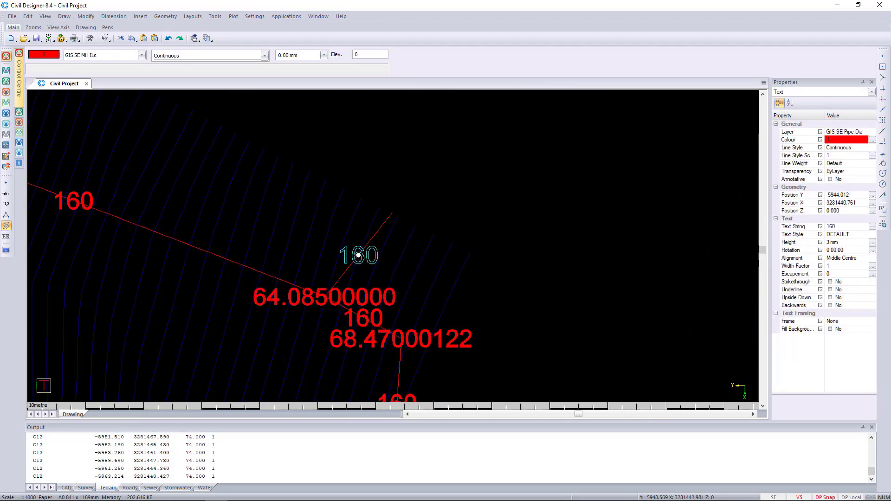
{"action": "key", "text": "Escape"}
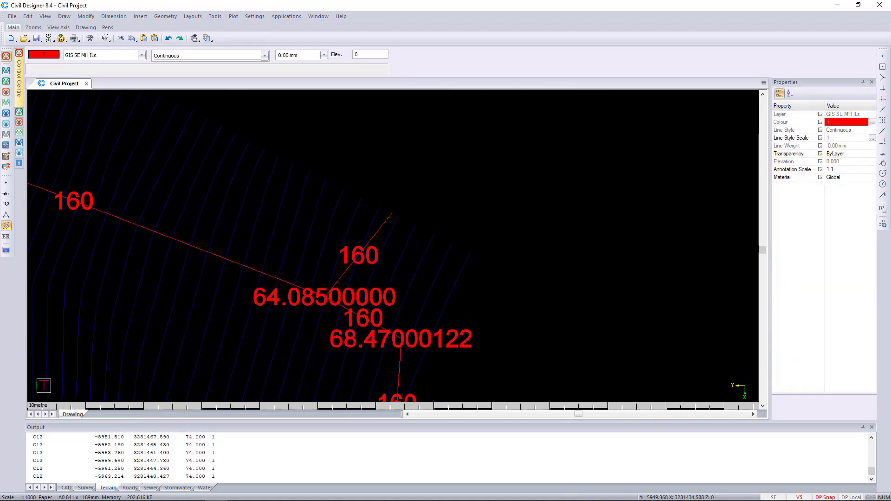
Delete the surplus 160 labels near the 64.085 manhole and zoom out over the network
{"action": "scroll", "coordinate": [408, 253], "scroll_direction": "down", "scroll_amount": 2}
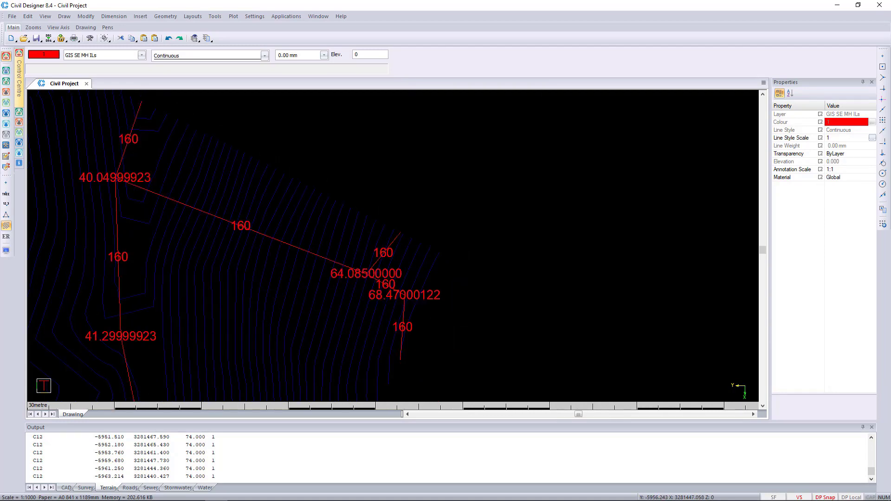
{"action": "middle_click_drag", "start_coordinate": [408, 253], "coordinate": [441, 219]}
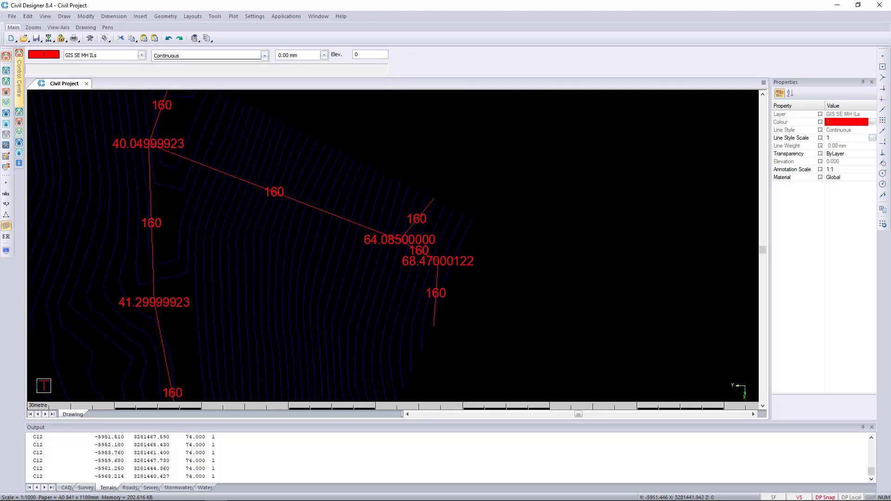
{"action": "left_click_drag", "start_coordinate": [439, 198], "coordinate": [398, 224]}
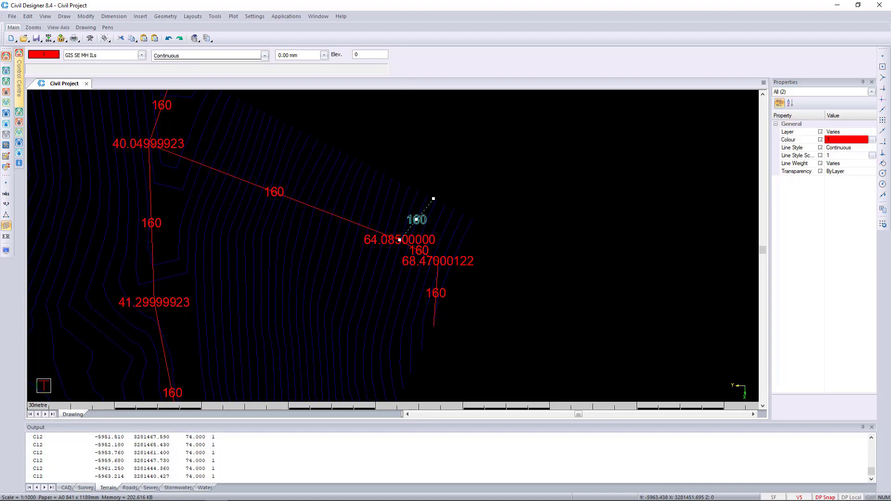
{"action": "key", "text": "Delete"}
{"action": "left_click_drag", "start_coordinate": [467, 364], "coordinate": [413, 281]}
{"action": "key", "text": "Delete"}
{"action": "middle_click_drag", "start_coordinate": [413, 282], "coordinate": [382, 329]}
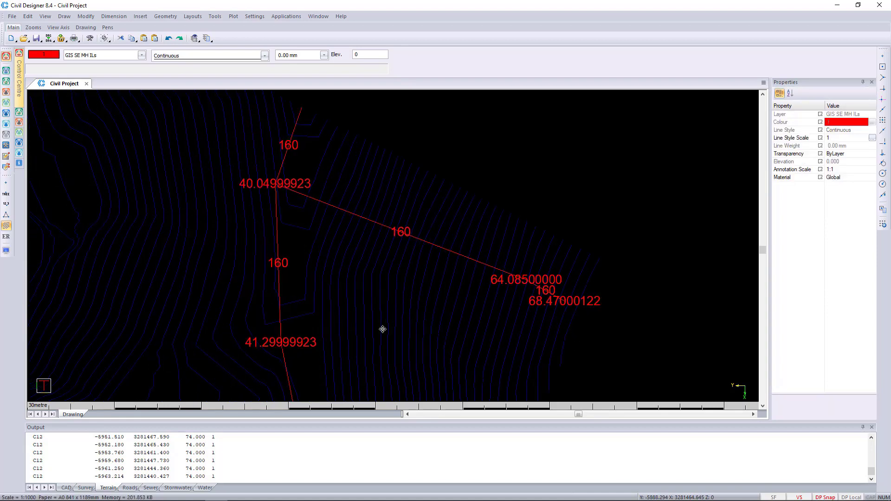
{"action": "scroll", "coordinate": [382, 328], "scroll_direction": "down", "scroll_amount": 2}
{"action": "scroll", "coordinate": [209, 307], "scroll_direction": "down", "scroll_amount": 2}
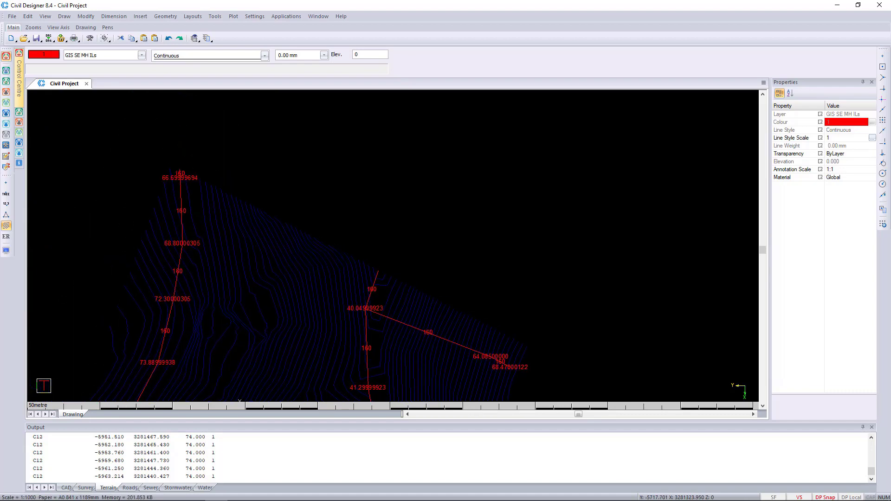
{"action": "scroll", "coordinate": [244, 240], "scroll_direction": "up", "scroll_amount": 6}
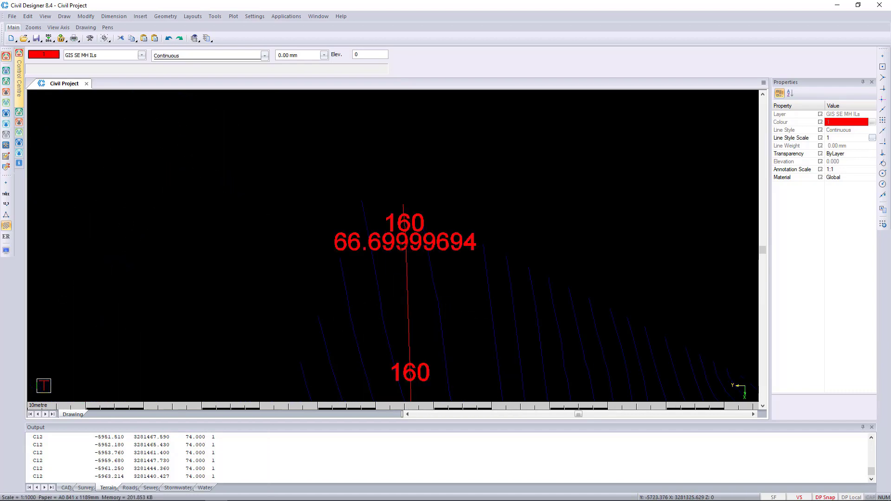
{"action": "scroll", "coordinate": [391, 247], "scroll_direction": "down", "scroll_amount": 3}
{"action": "mouse_move", "coordinate": [649, 334]}
{"action": "middle_mouse_down"}
{"action": "mouse_move", "coordinate": [582, 303]}
{"action": "mouse_move", "coordinate": [541, 261]}
{"action": "mouse_move", "coordinate": [531, 265]}
{"action": "middle_mouse_up"}
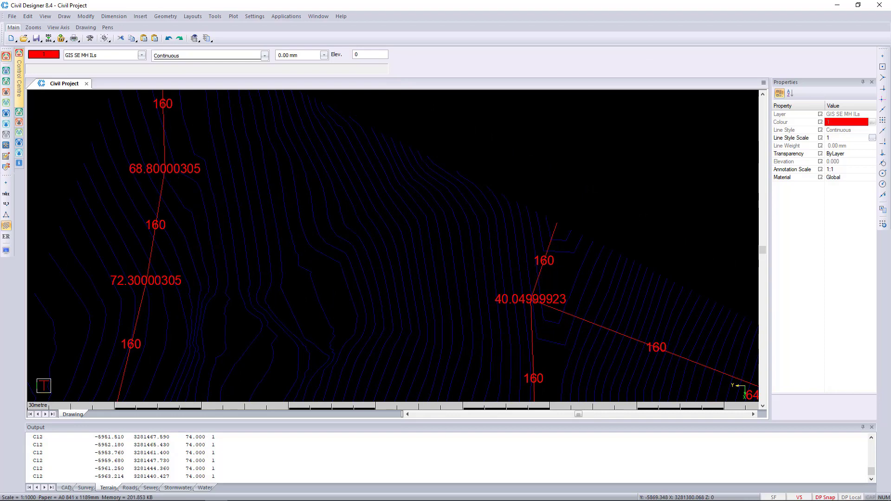
{"action": "mouse_move", "coordinate": [554, 242]}
{"action": "middle_mouse_down"}
{"action": "mouse_move", "coordinate": [555, 154]}
{"action": "mouse_move", "coordinate": [523, 215]}
{"action": "middle_mouse_up"}
{"action": "scroll", "coordinate": [557, 230], "scroll_direction": "up", "scroll_amount": 3}
{"action": "scroll", "coordinate": [392, 246], "scroll_direction": "down", "scroll_amount": 3}
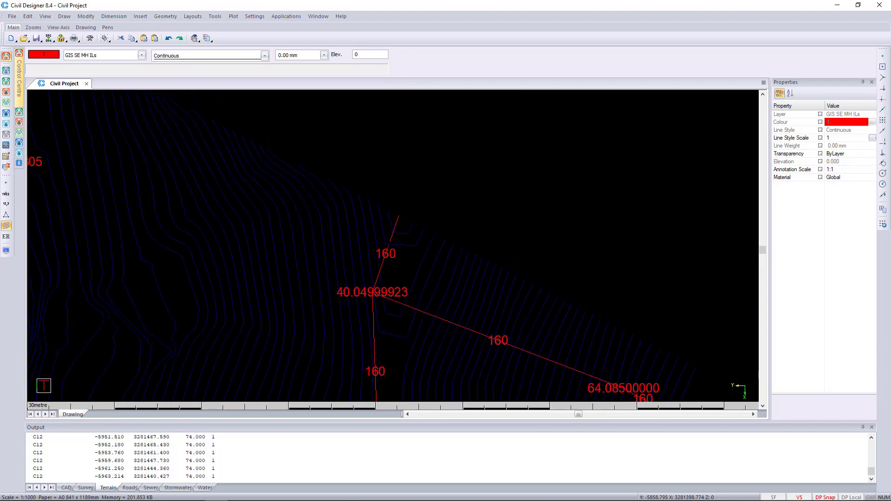
{"action": "middle_click_drag", "start_coordinate": [414, 273], "coordinate": [410, 171]}
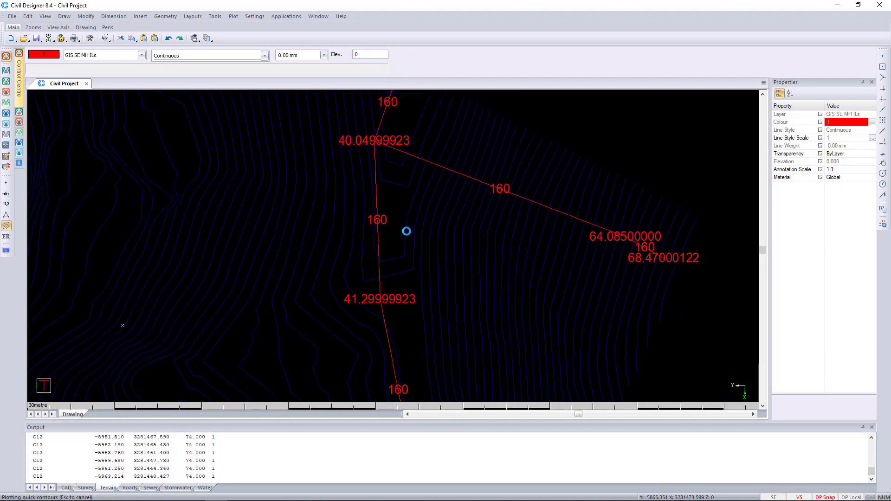
{"action": "middle_click_drag", "start_coordinate": [405, 204], "coordinate": [421, 93]}
{"action": "middle_click_drag", "start_coordinate": [424, 297], "coordinate": [452, 134]}
{"action": "middle_click_drag", "start_coordinate": [453, 243], "coordinate": [506, 93]}
{"action": "middle_click_drag", "start_coordinate": [449, 299], "coordinate": [485, 187]}
{"action": "scroll", "coordinate": [483, 186], "scroll_direction": "down", "scroll_amount": 3}
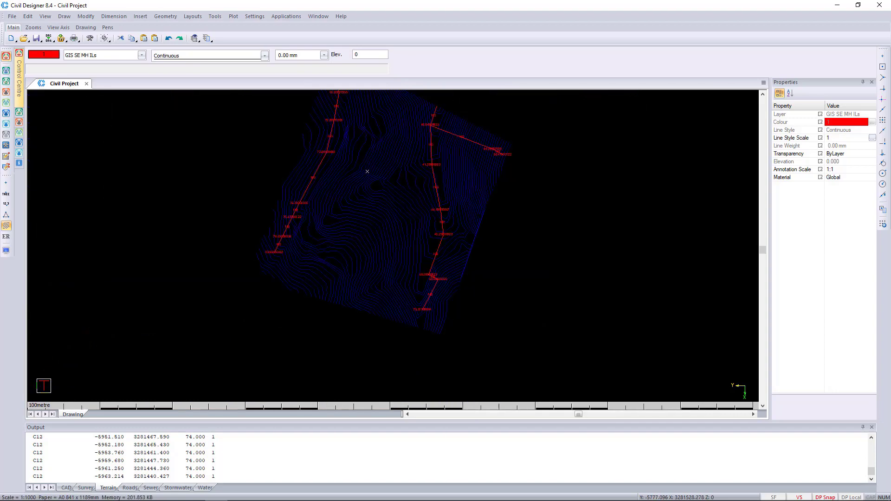
{"action": "middle_click_drag", "start_coordinate": [367, 171], "coordinate": [425, 252]}
{"action": "scroll", "coordinate": [426, 252], "scroll_direction": "up", "scroll_amount": 5}
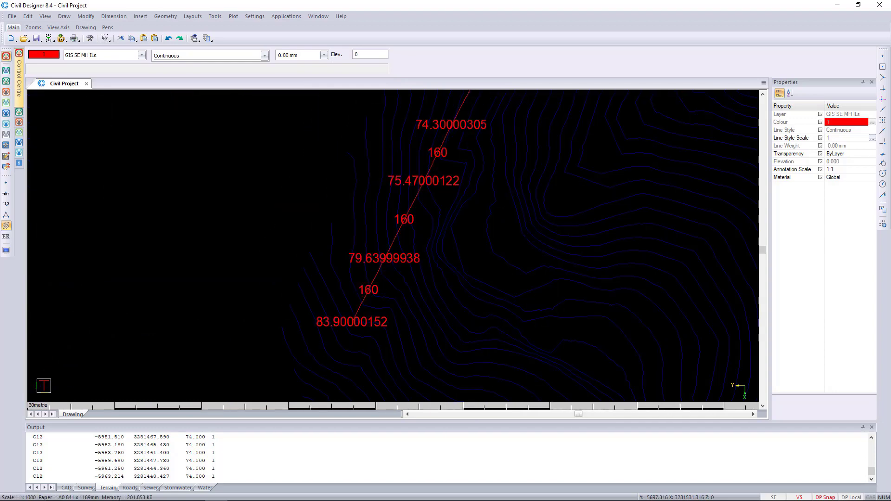
{"action": "mouse_move", "coordinate": [507, 153]}
{"action": "middle_mouse_down"}
{"action": "mouse_move", "coordinate": [390, 350]}
{"action": "mouse_move", "coordinate": [344, 369]}
{"action": "middle_mouse_up"}
{"action": "middle_click_drag", "start_coordinate": [502, 192], "coordinate": [450, 322]}
{"action": "mouse_move", "coordinate": [524, 321]}
{"action": "middle_mouse_down"}
{"action": "mouse_move", "coordinate": [421, 235]}
{"action": "mouse_move", "coordinate": [427, 302]}
{"action": "mouse_move", "coordinate": [467, 360]}
{"action": "middle_mouse_up"}
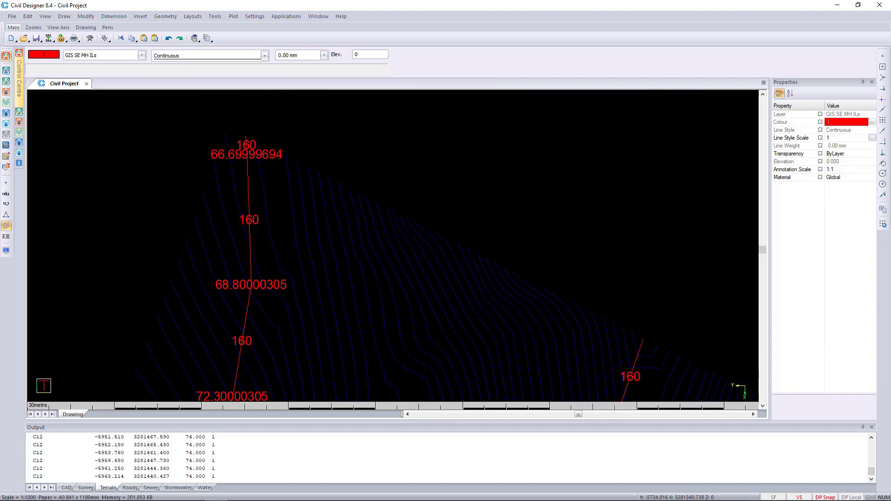
Window-select the stray 160 label and delete it
{"action": "left_click", "coordinate": [249, 182]}
{"action": "scroll", "coordinate": [248, 149], "scroll_direction": "up", "scroll_amount": 5}
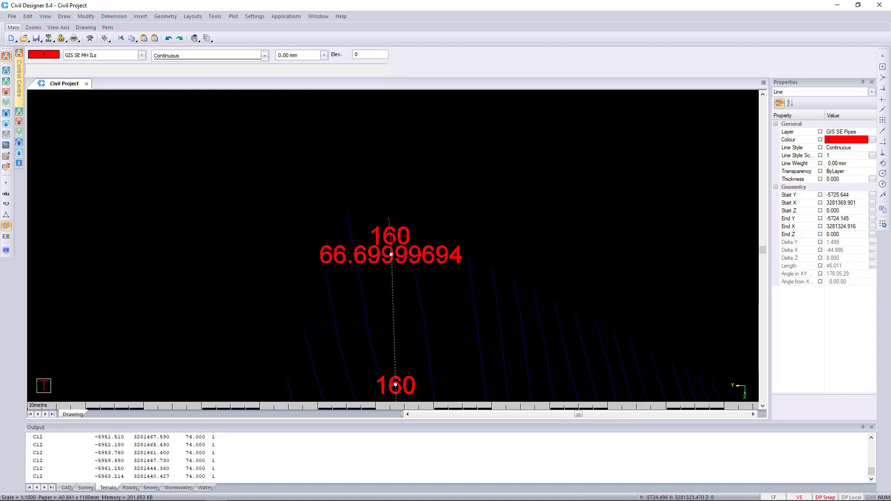
{"action": "key", "text": "Escape"}
{"action": "left_click_drag", "start_coordinate": [396, 185], "coordinate": [344, 217]}
{"action": "key", "text": "Delete"}
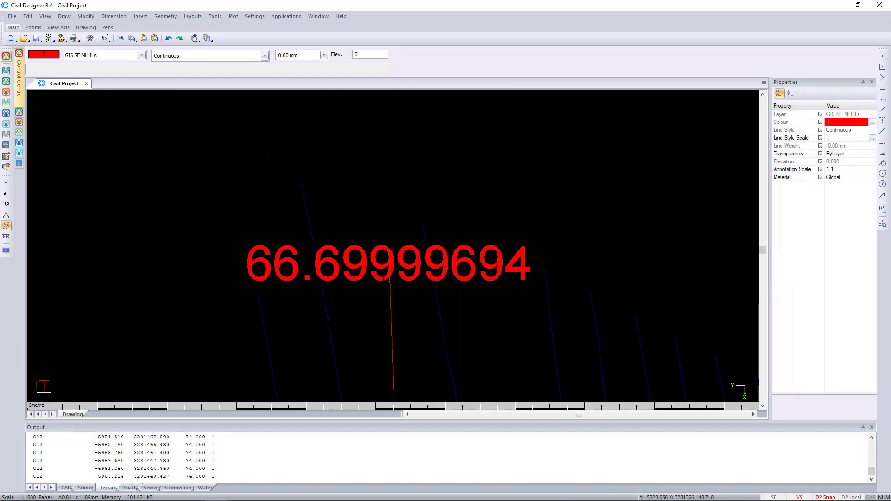
Select the vertical pipe and the upper pipe line above the 40.04999923 manhole
{"action": "left_click", "coordinate": [390, 297]}
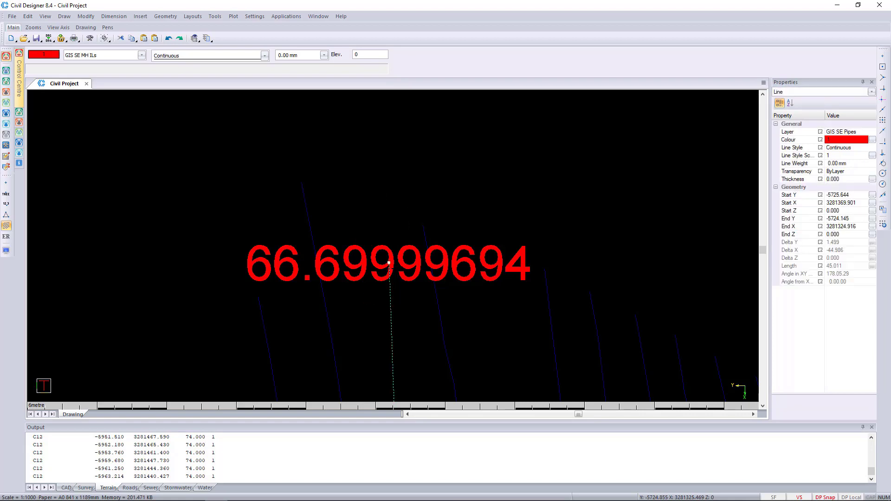
{"action": "scroll", "coordinate": [390, 263], "scroll_direction": "down", "scroll_amount": 5}
{"action": "middle_click_drag", "start_coordinate": [460, 267], "coordinate": [376, 210]}
{"action": "scroll", "coordinate": [376, 211], "scroll_direction": "up", "scroll_amount": 3}
{"action": "middle_click_drag", "start_coordinate": [398, 249], "coordinate": [384, 180]}
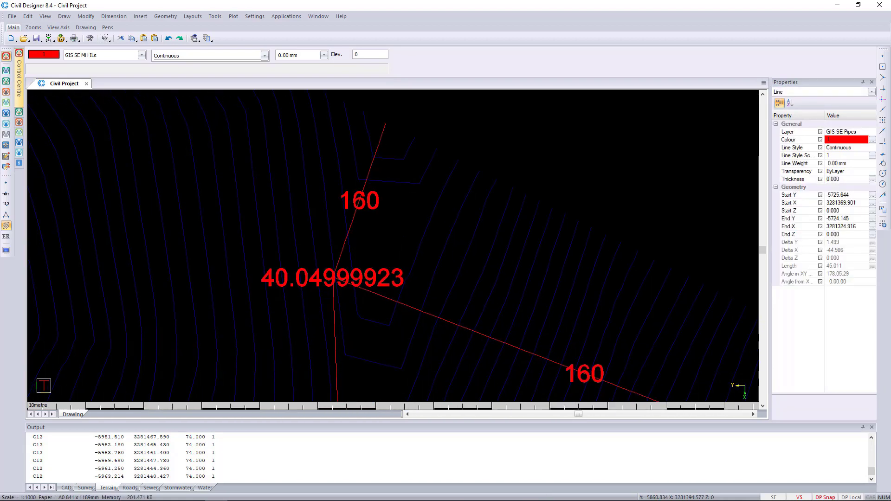
{"action": "left_click", "coordinate": [375, 171]}
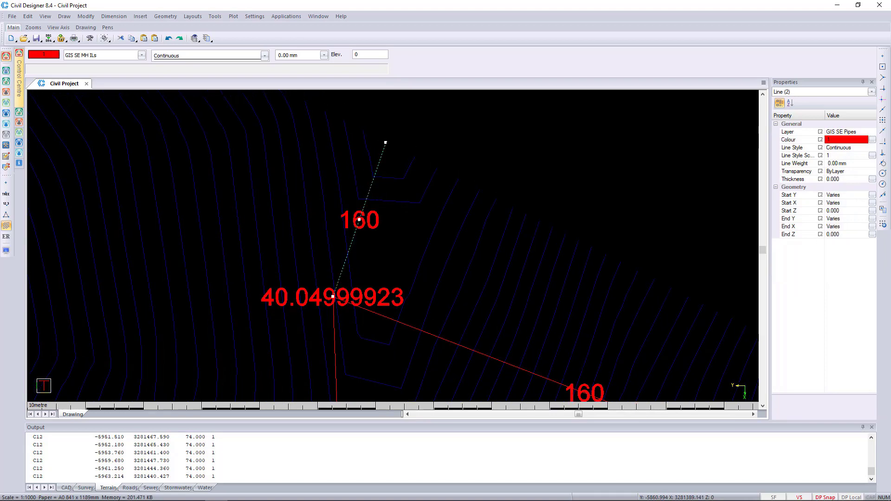
{"action": "middle_click_drag", "start_coordinate": [400, 147], "coordinate": [361, 226]}
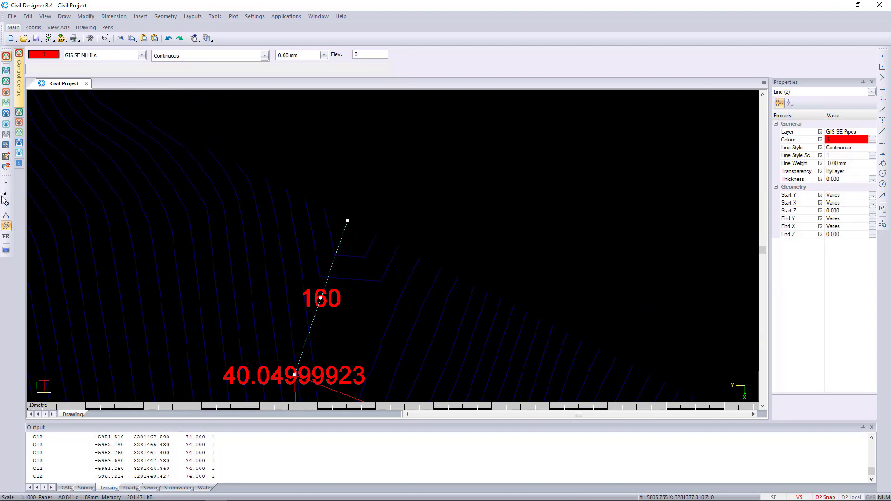
Stretch the upper pipe's end grip onto the next manhole point and clear the selection
{"action": "left_click", "coordinate": [6, 215]}
{"action": "middle_click_drag", "start_coordinate": [347, 221], "coordinate": [380, 247]}
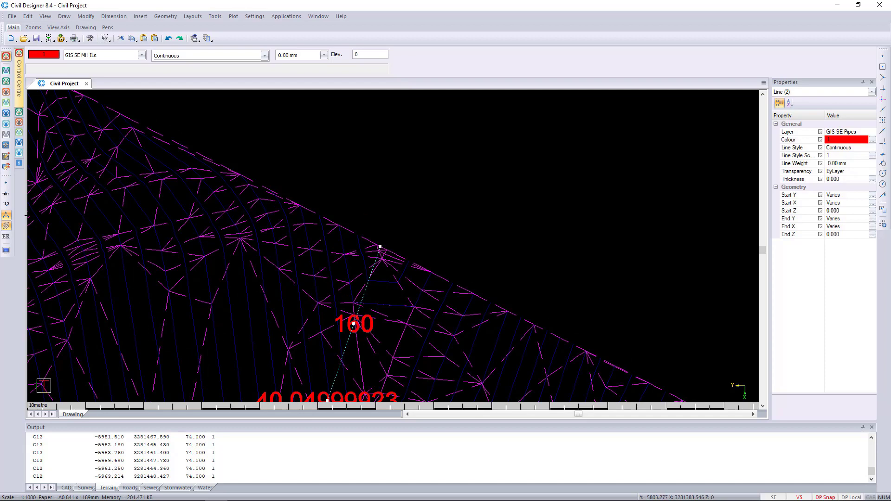
{"action": "left_click", "coordinate": [6, 215]}
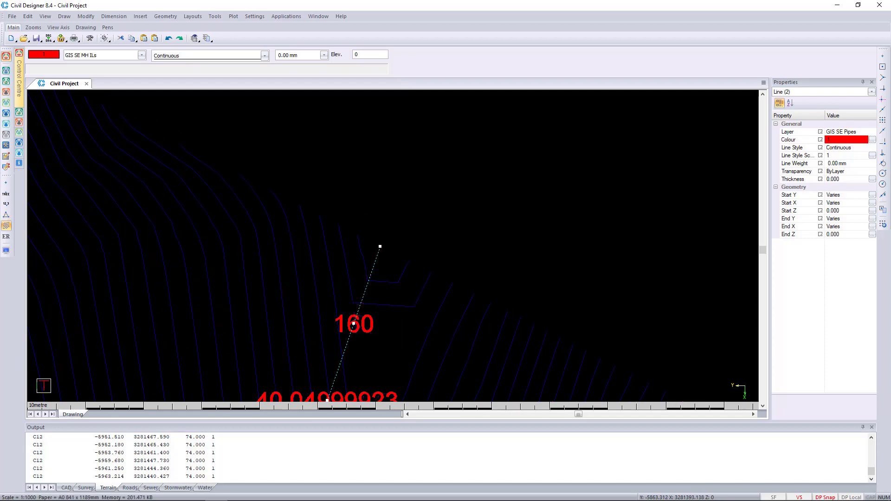
{"action": "left_click", "coordinate": [379, 246]}
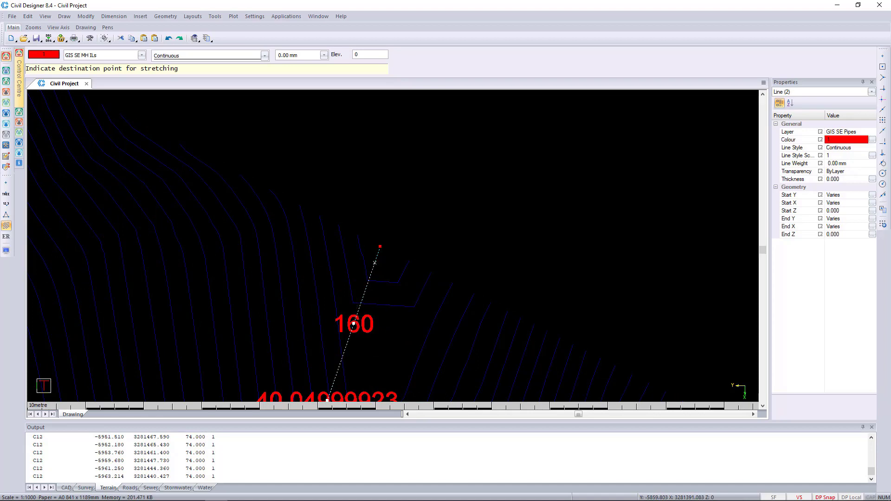
{"action": "left_click", "coordinate": [374, 263]}
{"action": "key", "text": "Escape"}
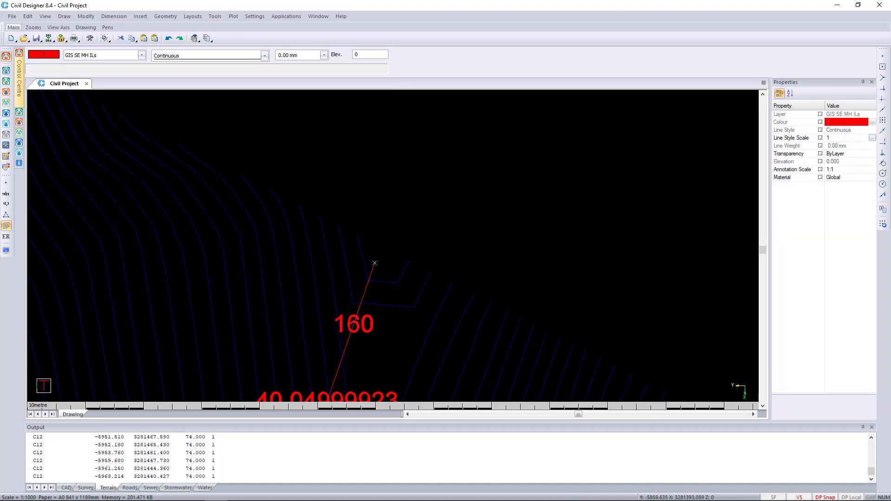
{"action": "scroll", "coordinate": [394, 277], "scroll_direction": "down", "scroll_amount": 5}
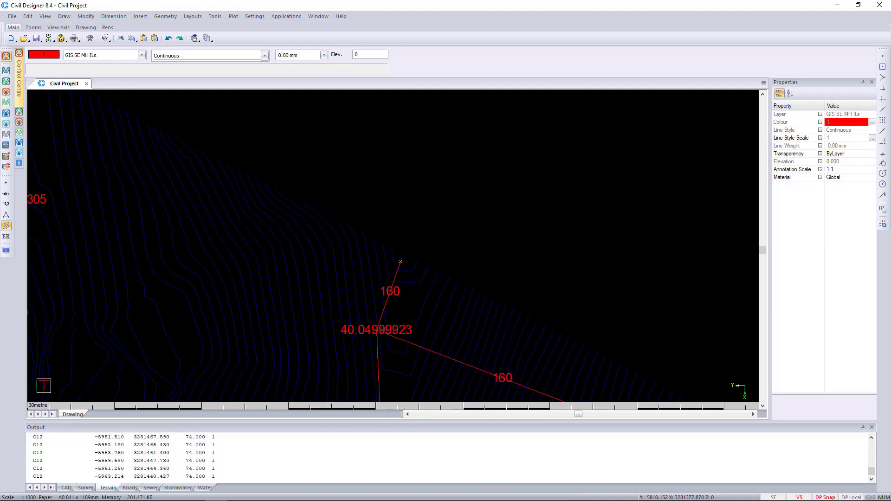
{"action": "scroll", "coordinate": [310, 235], "scroll_direction": "up", "scroll_amount": 7}
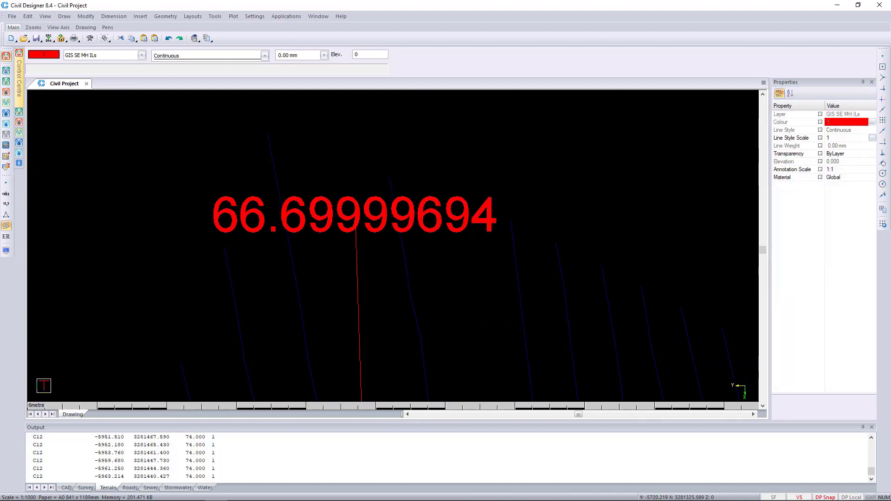
Make CAD SE Outfall the current layer and bring up the Draw > Circle options
{"action": "left_click", "coordinate": [119, 56]}
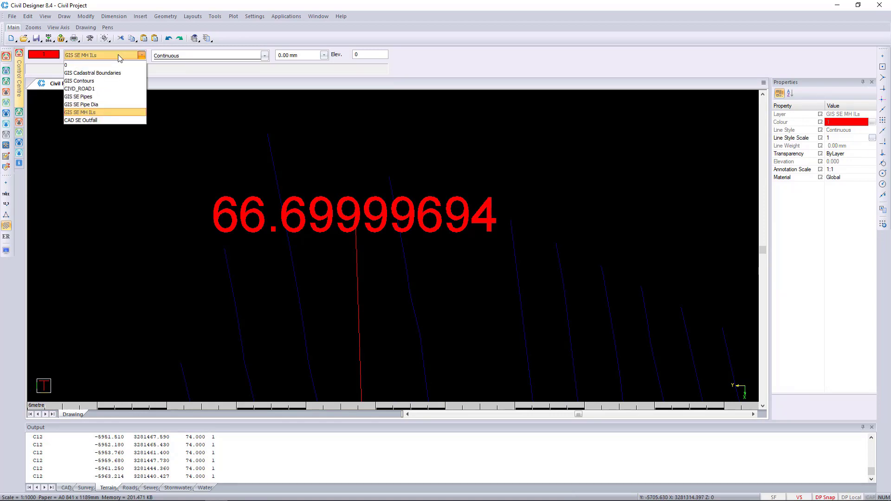
{"action": "left_click", "coordinate": [74, 121]}
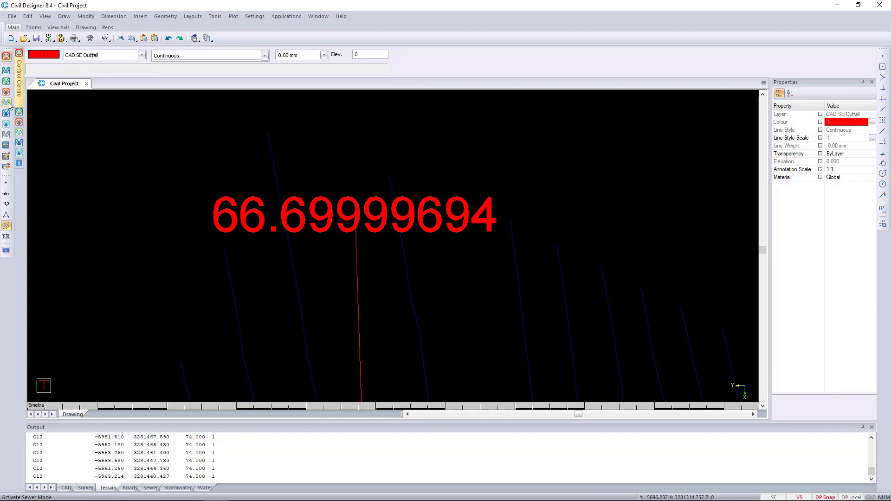
{"action": "left_click", "coordinate": [64, 16]}
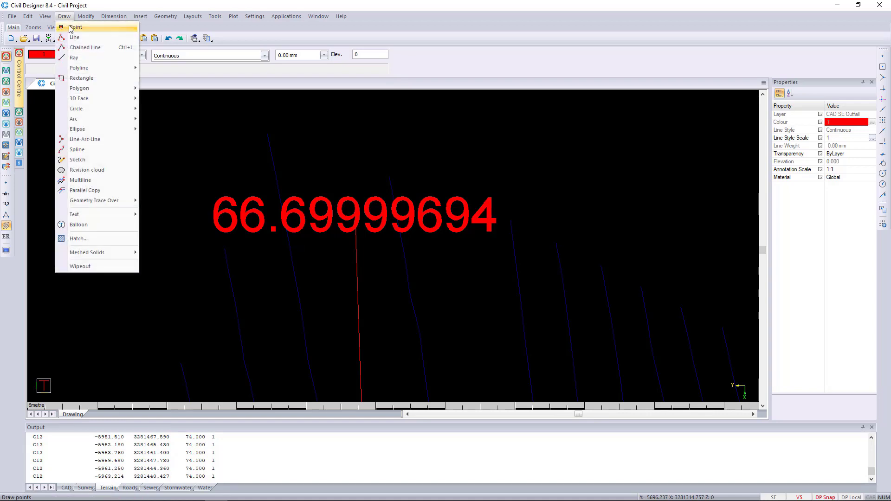
{"action": "mouse_move", "coordinate": [116, 74]}
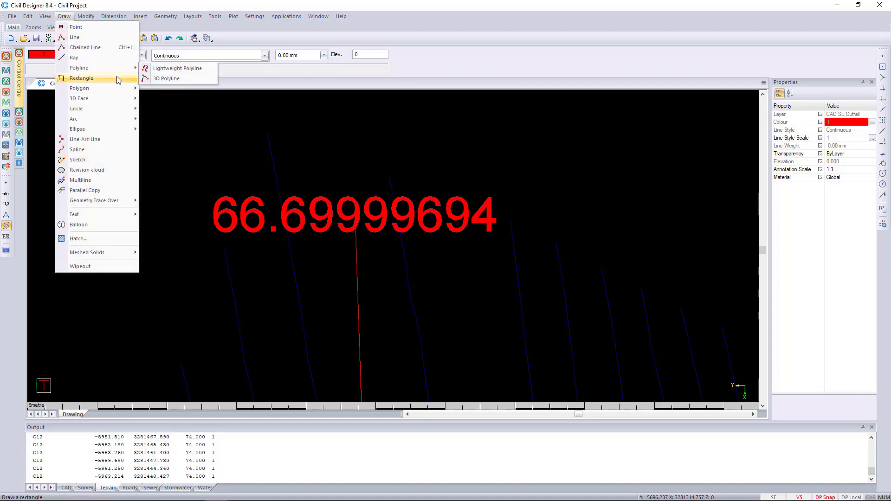
{"action": "mouse_move", "coordinate": [119, 114]}
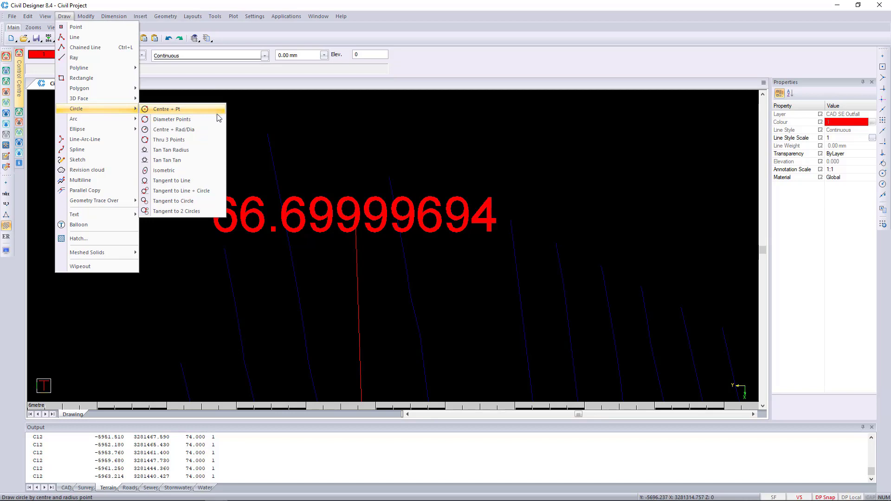
Start a centre-point circle with a diameter of 1
{"action": "left_click", "coordinate": [217, 134]}
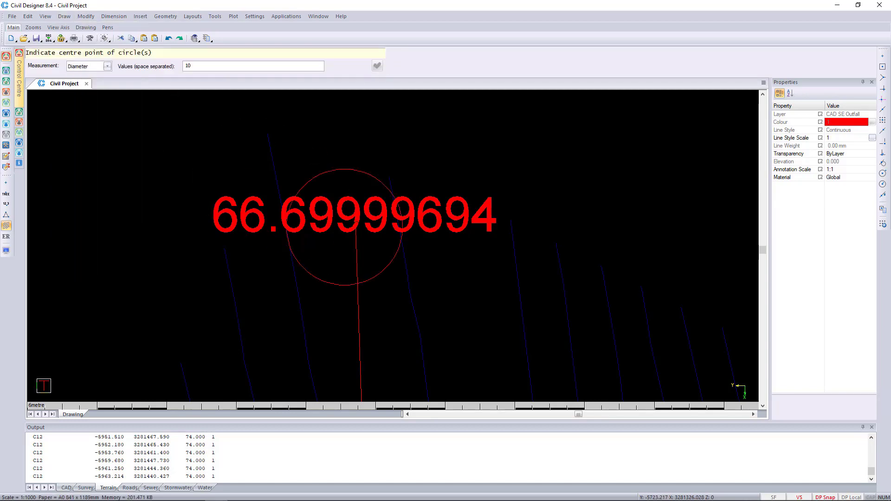
{"action": "double_click", "coordinate": [227, 66]}
{"action": "type", "text": "1"}
{"action": "left_click", "coordinate": [379, 65]}
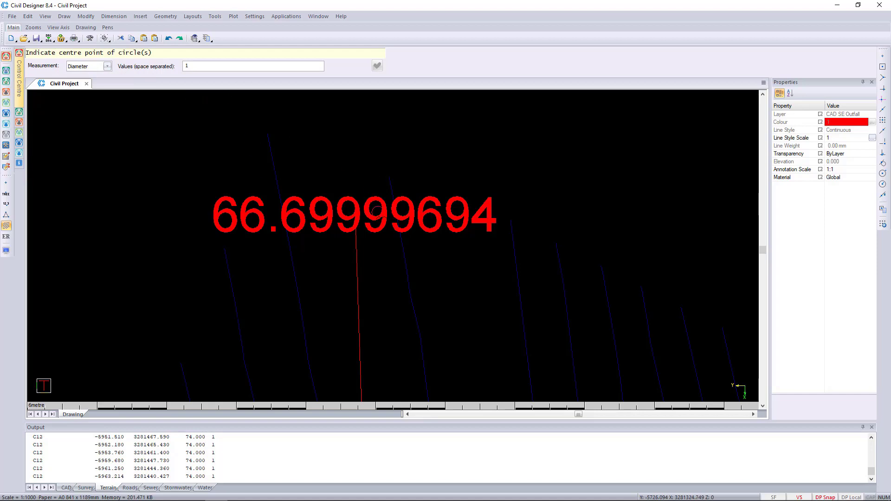
{"action": "scroll", "coordinate": [357, 229], "scroll_direction": "up", "scroll_amount": 3}
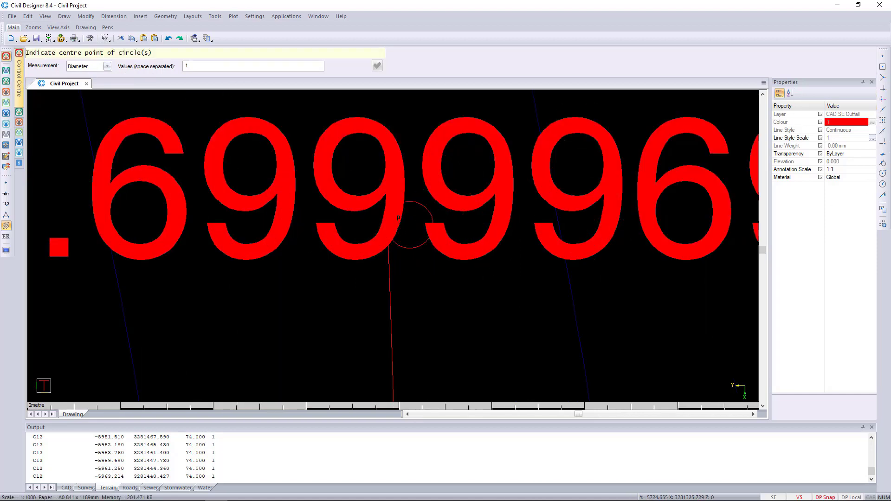
{"action": "scroll", "coordinate": [387, 239], "scroll_direction": "down", "scroll_amount": 3}
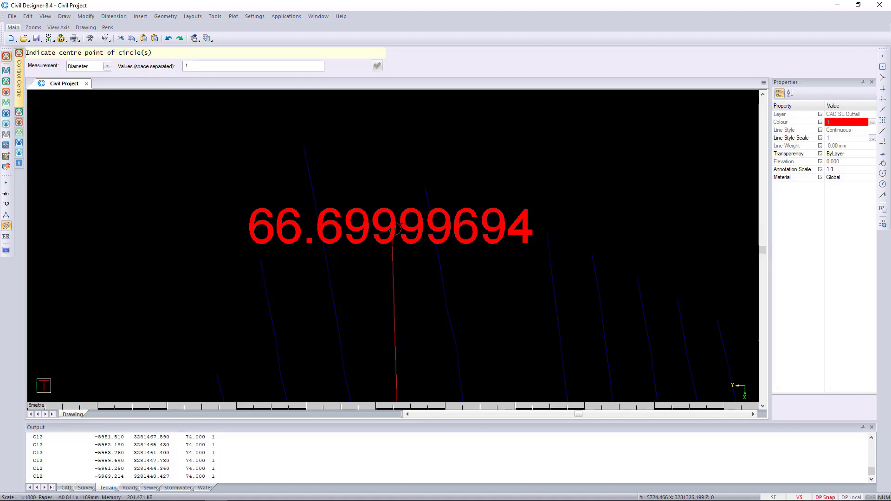
Place 1 m circles at the outfall pipe's top end and the red pipe's upper end
{"action": "left_click", "coordinate": [391, 226]}
{"action": "scroll", "coordinate": [391, 225], "scroll_direction": "up", "scroll_amount": 2}
{"action": "scroll", "coordinate": [391, 246], "scroll_direction": "down", "scroll_amount": 5}
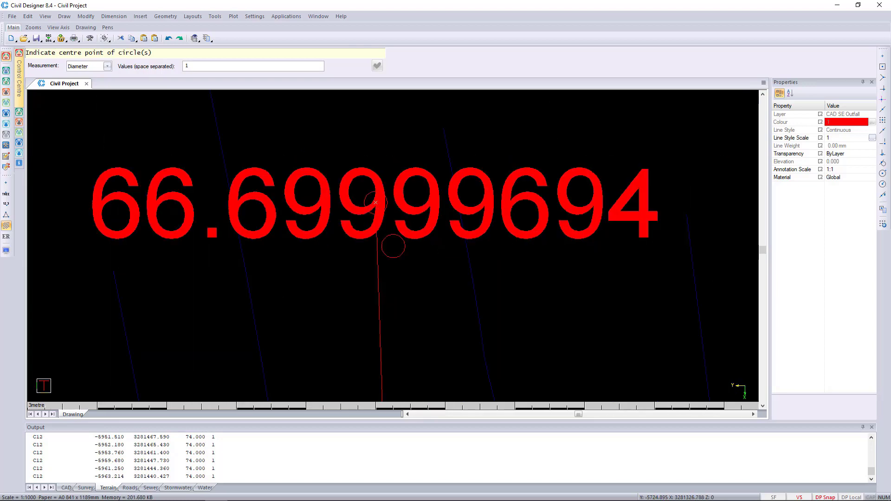
{"action": "scroll", "coordinate": [446, 226], "scroll_direction": "up", "scroll_amount": 5}
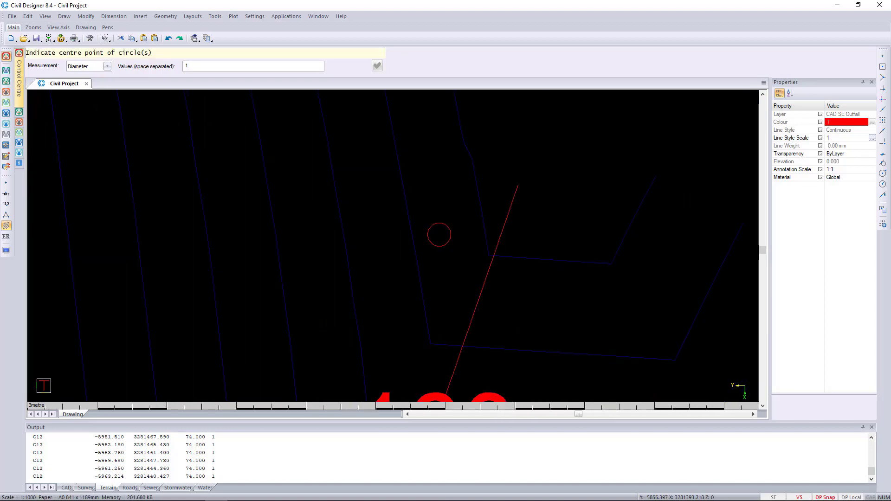
{"action": "left_click", "coordinate": [517, 185]}
{"action": "key", "text": "Escape"}
Select the red pipe line to inspect its properties, then clear the selection
{"action": "left_click", "coordinate": [518, 185]}
{"action": "scroll", "coordinate": [518, 185], "scroll_direction": "up", "scroll_amount": 4}
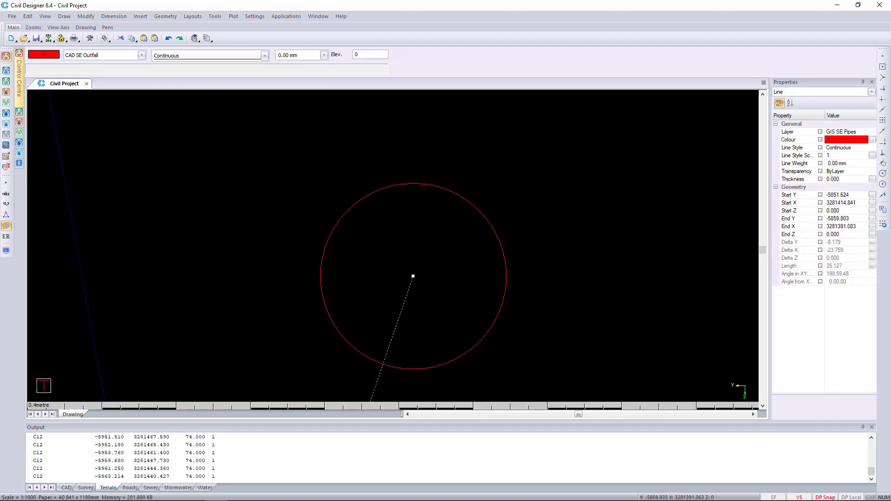
{"action": "key", "text": "Escape"}
{"action": "scroll", "coordinate": [413, 276], "scroll_direction": "down", "scroll_amount": 8}
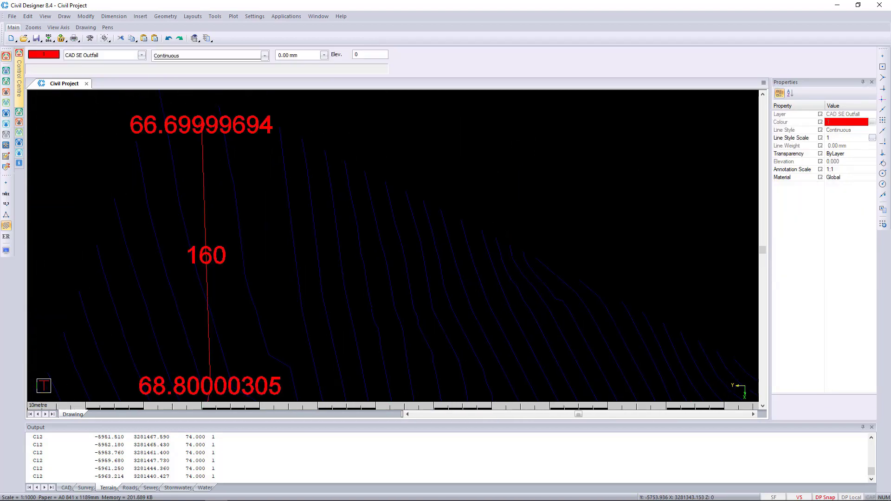
{"action": "scroll", "coordinate": [167, 114], "scroll_direction": "up", "scroll_amount": 5}
{"action": "left_click", "coordinate": [438, 189]}
{"action": "key", "text": "Escape"}
{"action": "scroll", "coordinate": [436, 189], "scroll_direction": "down", "scroll_amount": 10}
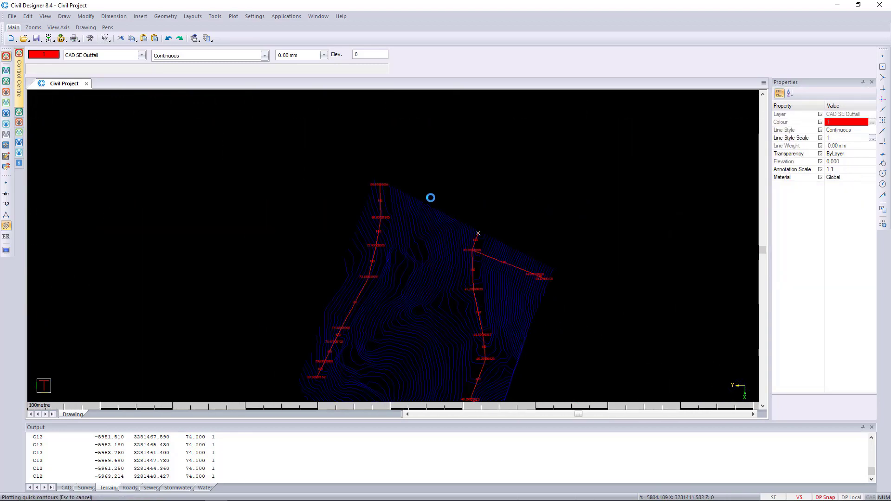
{"action": "scroll", "coordinate": [471, 183], "scroll_direction": "up", "scroll_amount": 8}
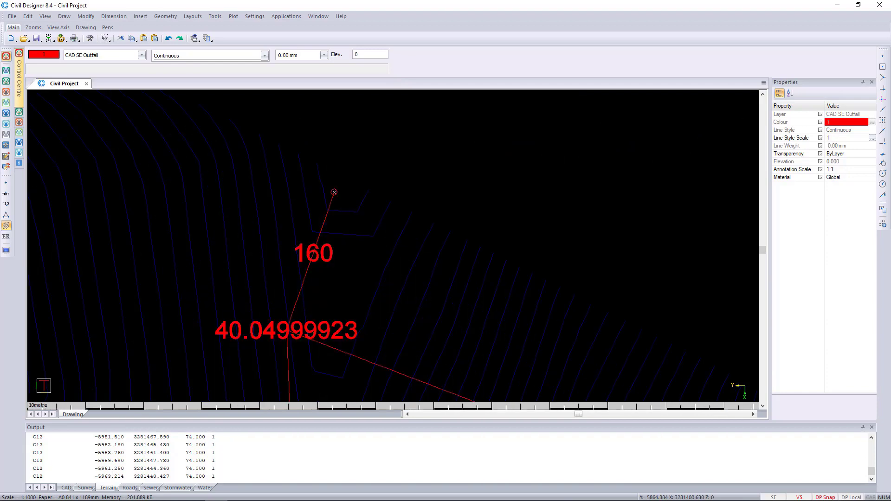
{"action": "left_click", "coordinate": [416, 222]}
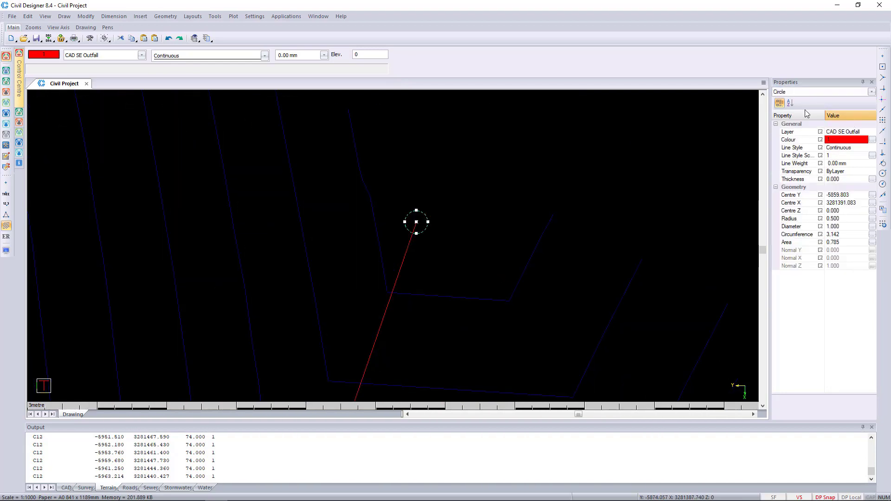
{"action": "key", "text": "Escape"}
{"action": "scroll", "coordinate": [394, 242], "scroll_direction": "down", "scroll_amount": 7}
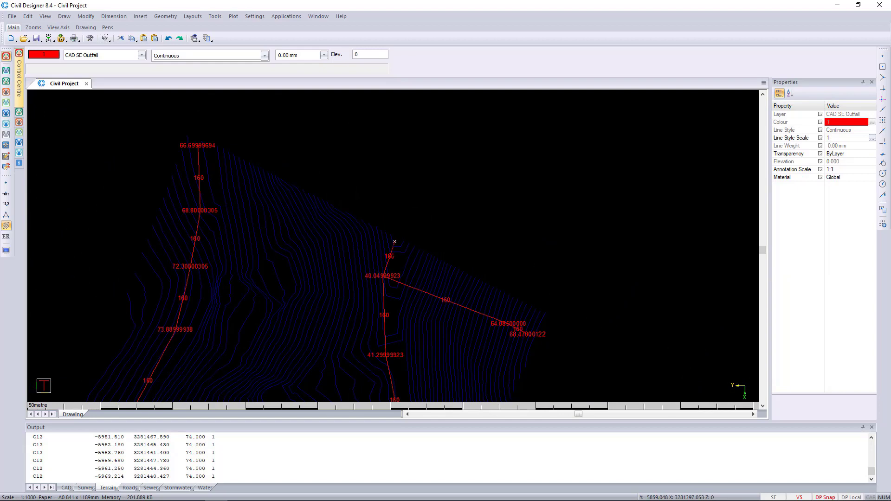
{"action": "scroll", "coordinate": [394, 241], "scroll_direction": "up", "scroll_amount": 2}
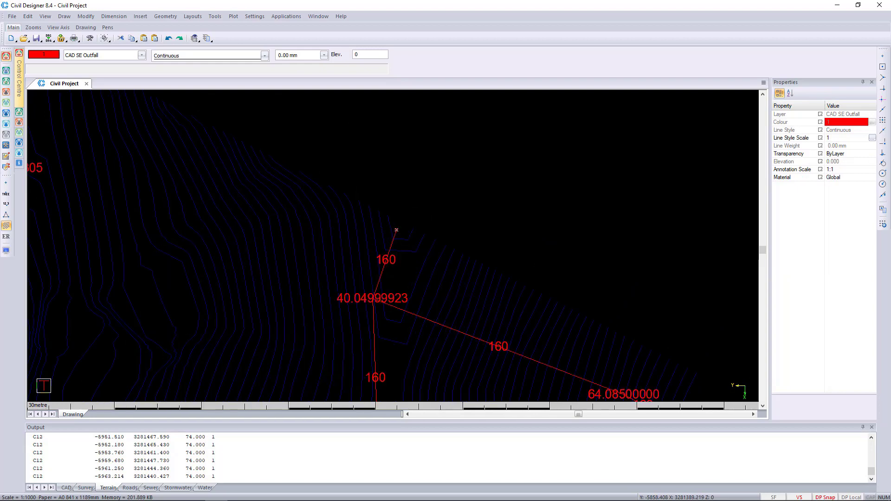
{"action": "mouse_move", "coordinate": [396, 230]}
{"action": "middle_mouse_down"}
{"action": "mouse_move", "coordinate": [366, 134]}
{"action": "mouse_move", "coordinate": [370, 145]}
{"action": "middle_mouse_up"}
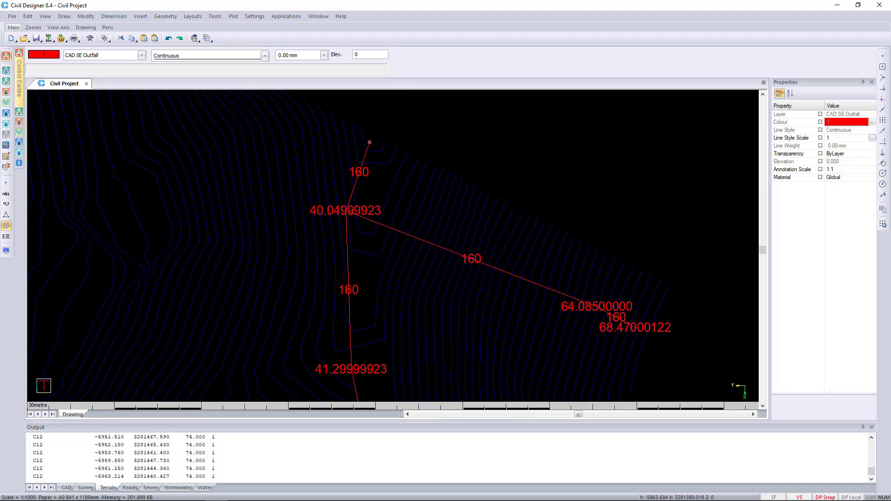
{"action": "middle_click_drag", "start_coordinate": [372, 141], "coordinate": [371, 243]}
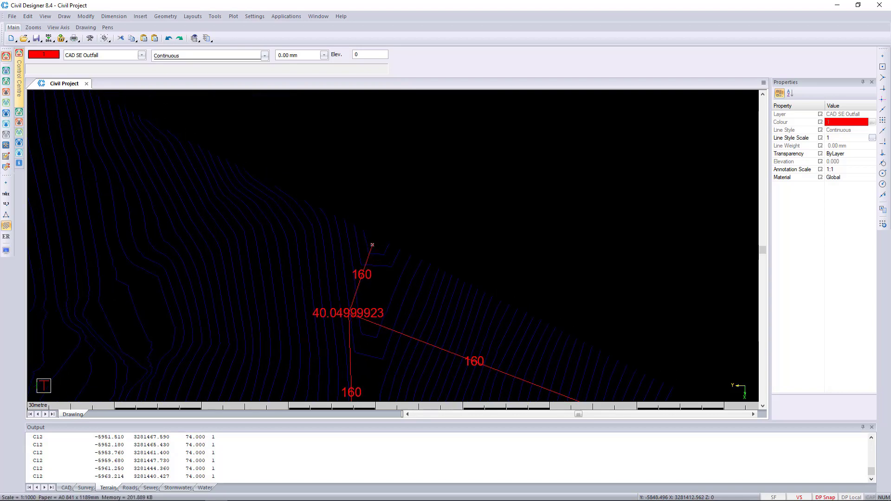
Copy the 40.04999923 invert-level label, using its centre as the base point
{"action": "left_click", "coordinate": [350, 312]}
{"action": "scroll", "coordinate": [359, 315], "scroll_direction": "up", "scroll_amount": 3}
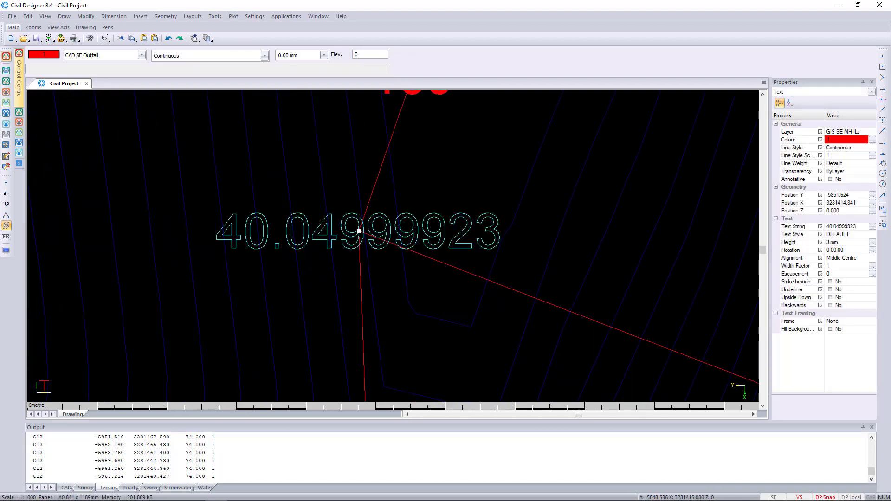
{"action": "left_click", "coordinate": [82, 16]}
{"action": "mouse_move", "coordinate": [27, 16]}
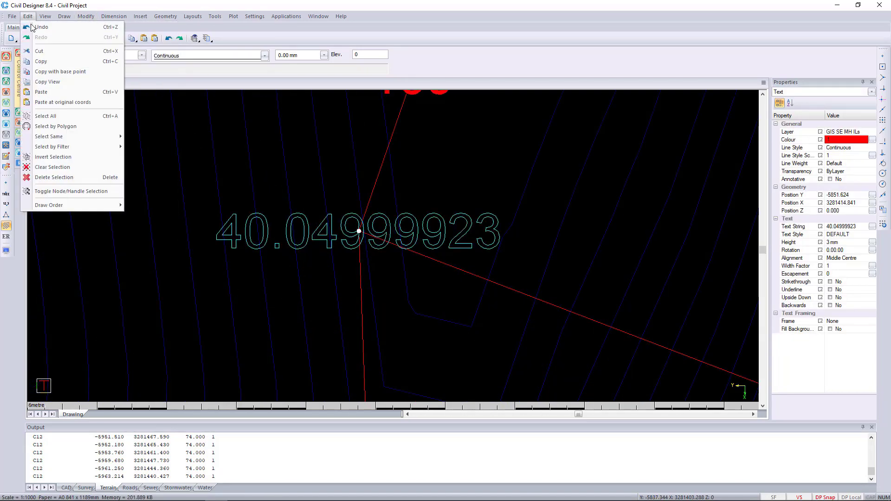
{"action": "left_click", "coordinate": [70, 71]}
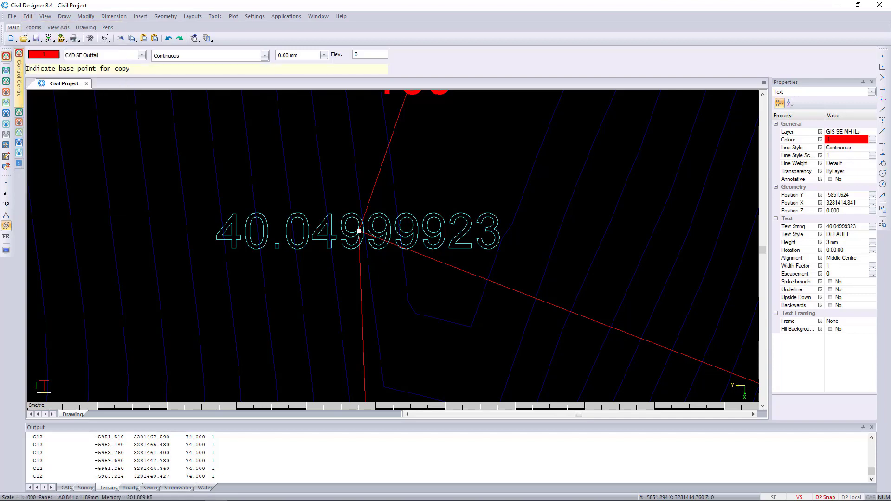
{"action": "left_click", "coordinate": [359, 231]}
{"action": "scroll", "coordinate": [359, 231], "scroll_direction": "down", "scroll_amount": 3}
{"action": "scroll", "coordinate": [365, 195], "scroll_direction": "up", "scroll_amount": 3}
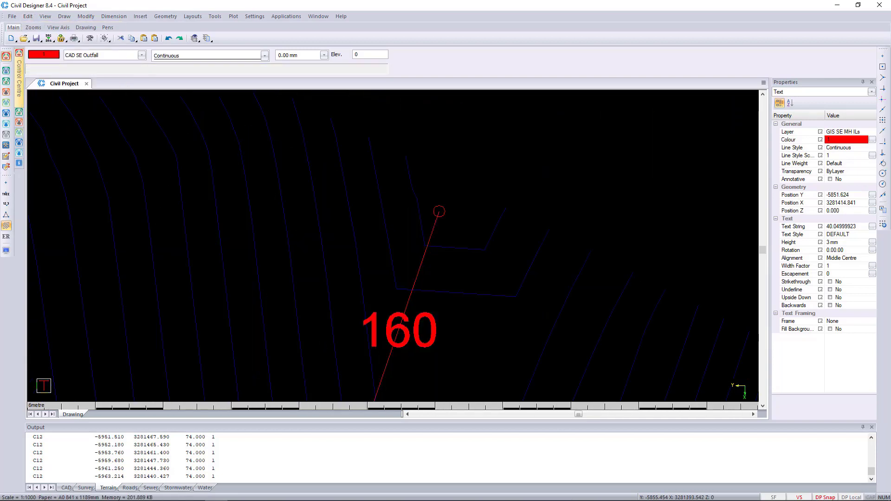
Paste the label at the pipe-end circle and change its text to 39.5
{"action": "key", "text": "ctrl+v"}
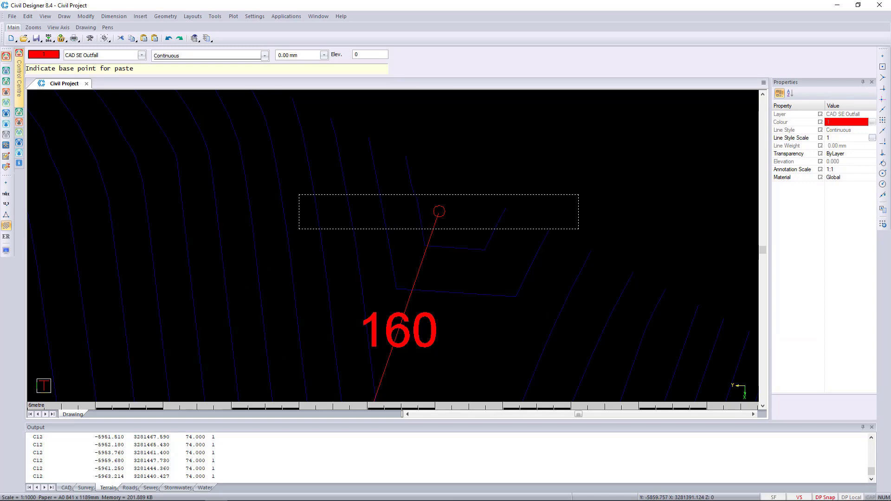
{"action": "left_click", "coordinate": [439, 212]}
{"action": "scroll", "coordinate": [398, 224], "scroll_direction": "down", "scroll_amount": 2}
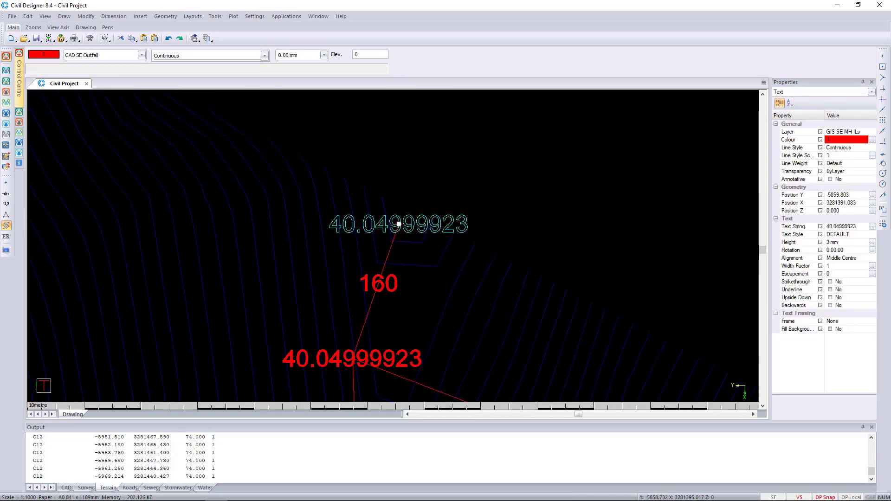
{"action": "double_click", "coordinate": [398, 224]}
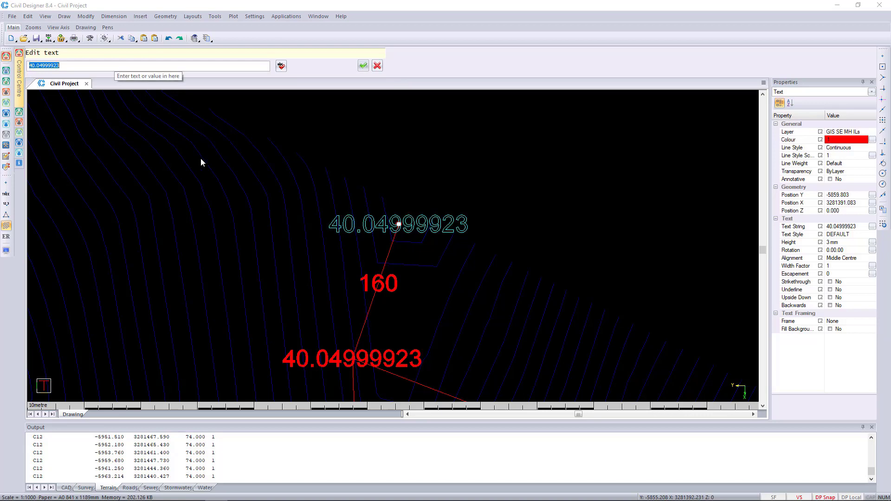
{"action": "type", "text": "39"}
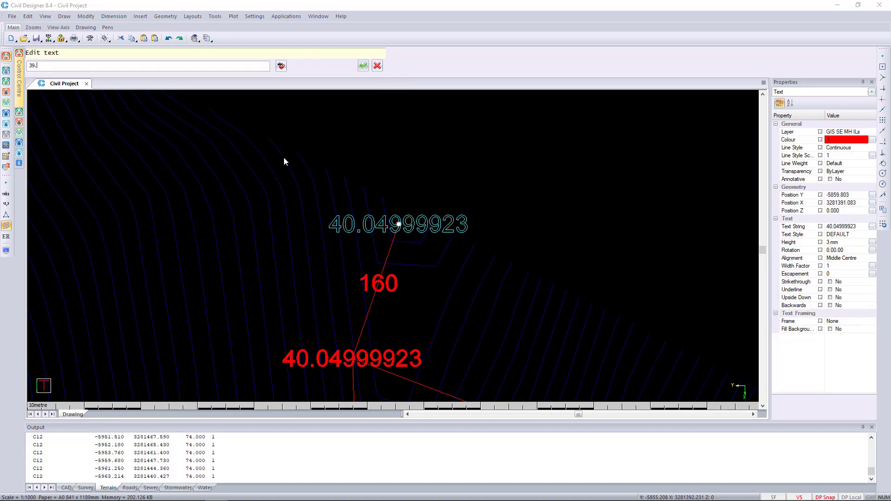
{"action": "type", "text": ".5"}
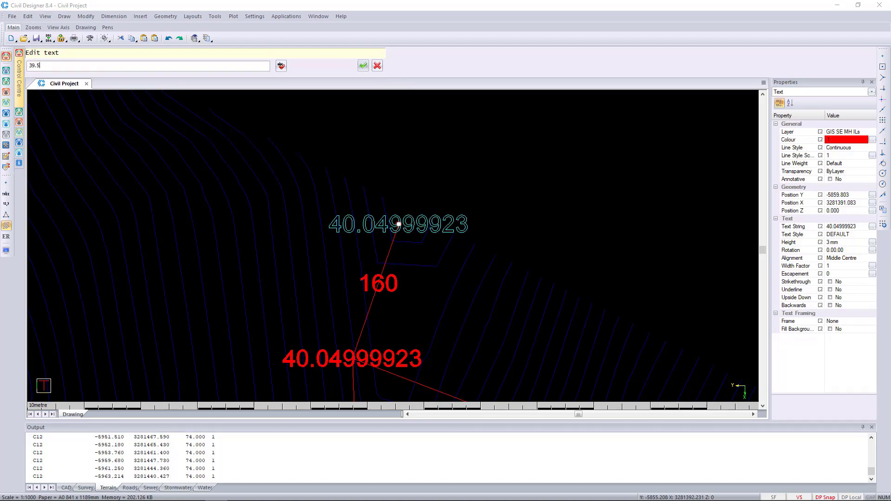
{"action": "left_click", "coordinate": [363, 66]}
{"action": "key", "text": "Escape"}
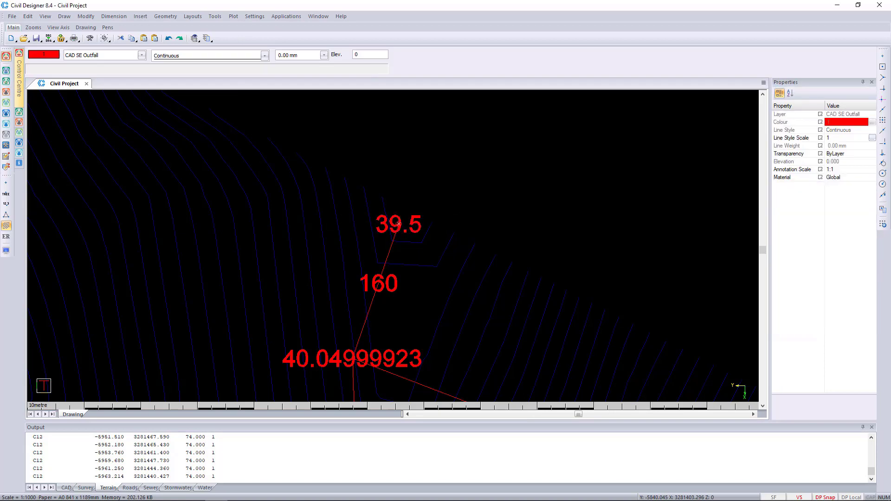
{"action": "scroll", "coordinate": [398, 224], "scroll_direction": "down", "scroll_amount": 6}
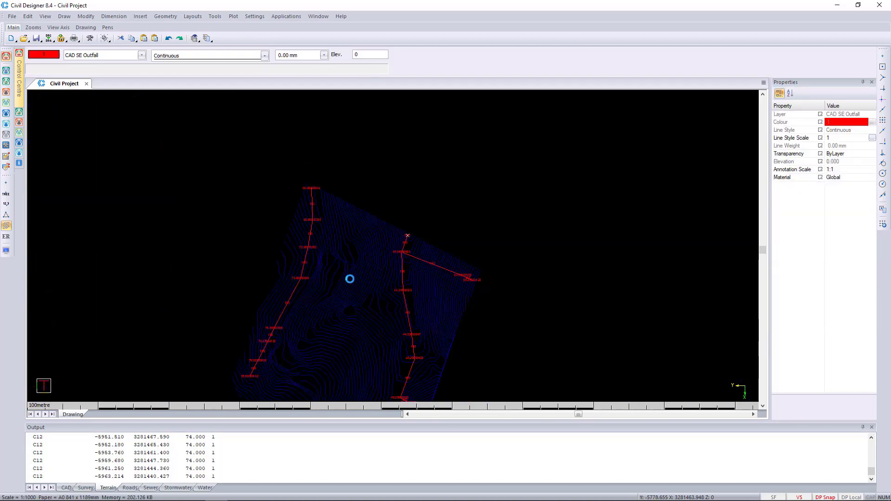
Centre the whole pipe network in view and switch the project to Sewer Mode
{"action": "mouse_move", "coordinate": [351, 264]}
{"action": "middle_mouse_down"}
{"action": "mouse_move", "coordinate": [372, 209]}
{"action": "mouse_move", "coordinate": [393, 187]}
{"action": "middle_mouse_up"}
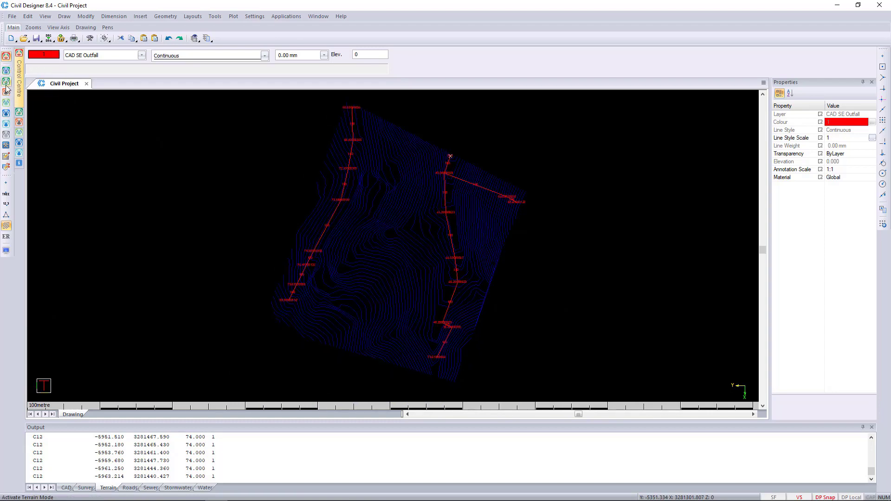
{"action": "left_click", "coordinate": [6, 104]}
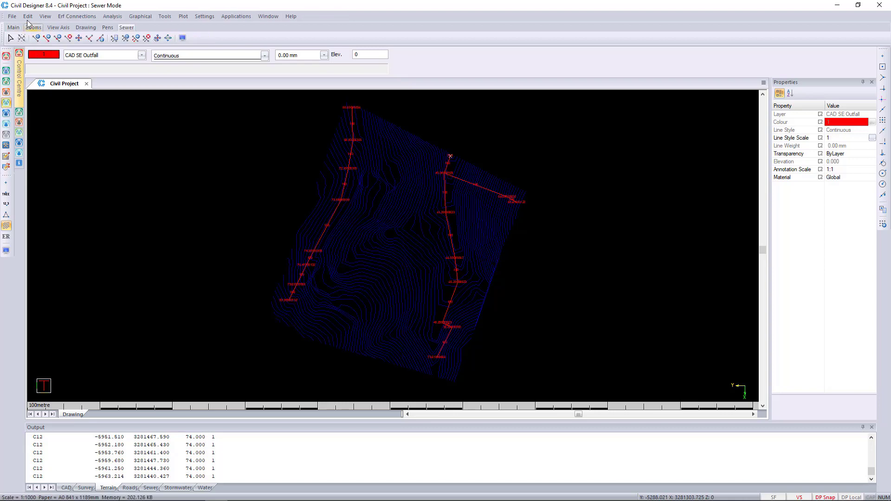
{"action": "left_click", "coordinate": [12, 16]}
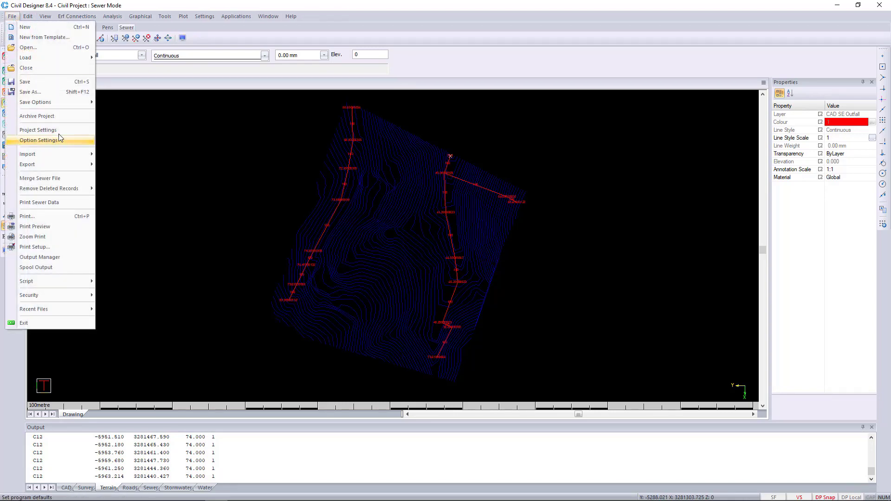
Link a new sewer file, Civil Project Sewer, in Project Settings and save the DTM changes
{"action": "left_click", "coordinate": [38, 130]}
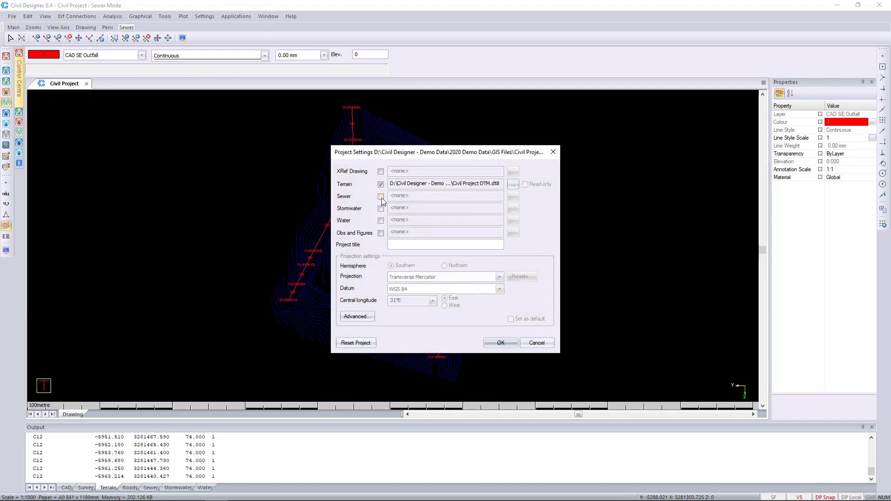
{"action": "left_click", "coordinate": [381, 197]}
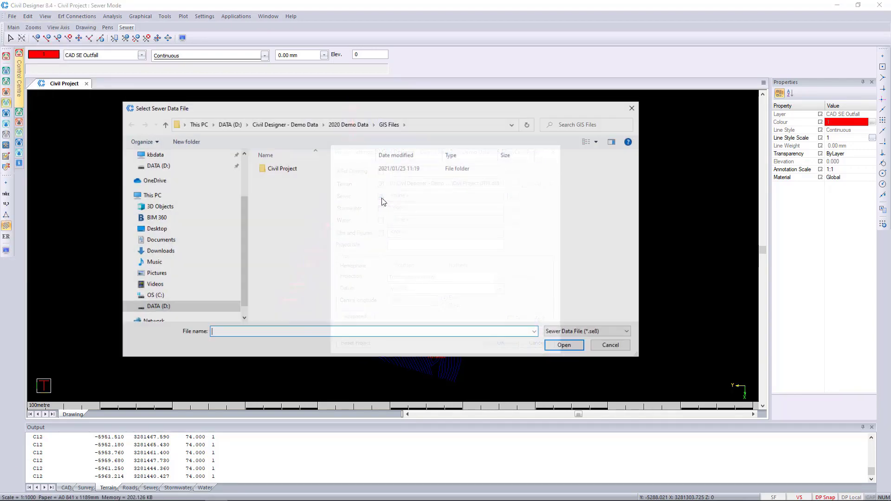
{"action": "double_click", "coordinate": [293, 169]}
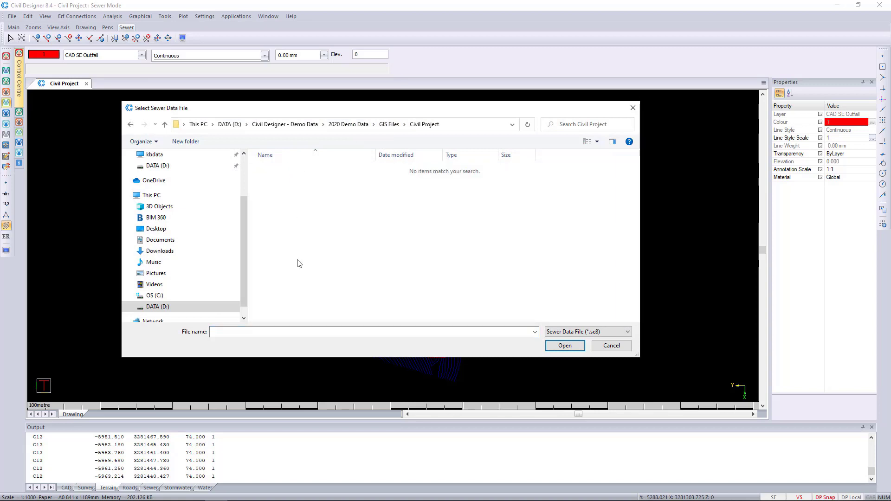
{"action": "type", "text": "Civil Project Sewer"}
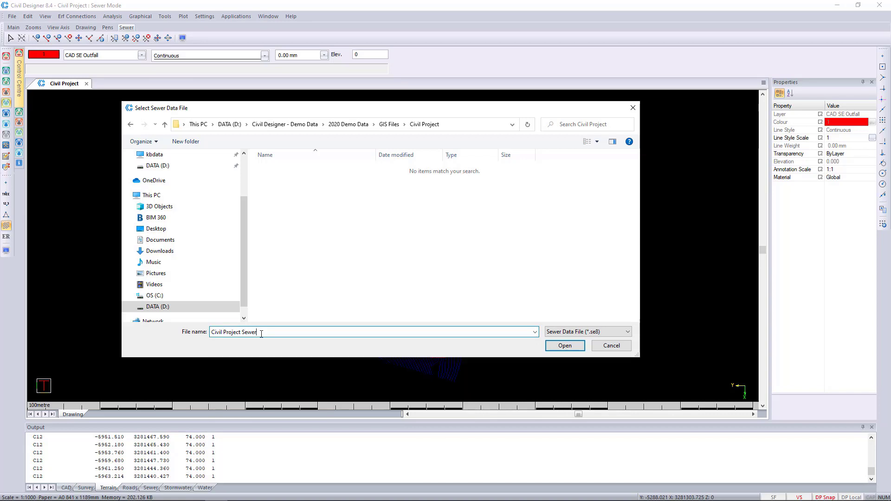
{"action": "left_click", "coordinate": [571, 344]}
{"action": "left_click", "coordinate": [500, 283]}
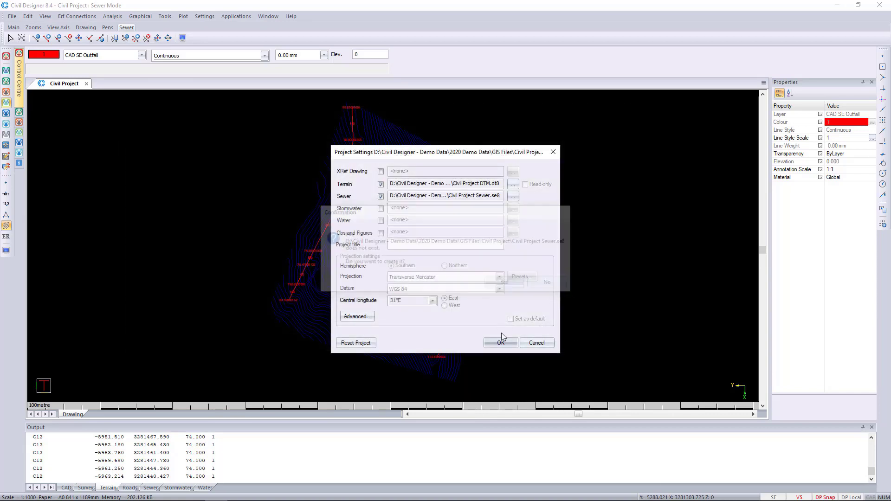
{"action": "left_click", "coordinate": [501, 344]}
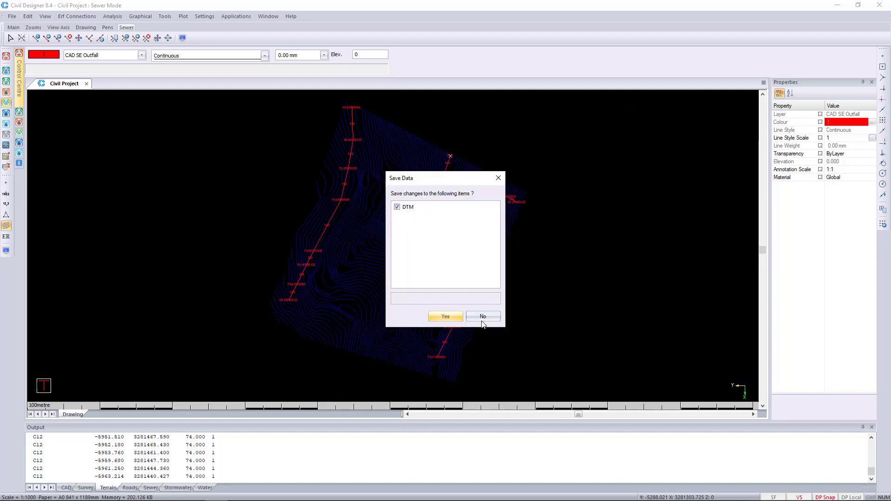
{"action": "left_click", "coordinate": [439, 317]}
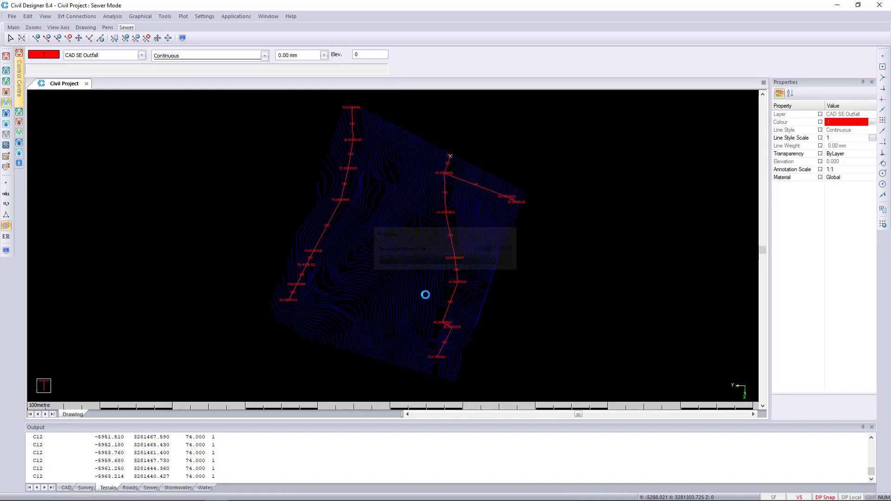
Save the sewer project with File > Save
{"action": "left_click", "coordinate": [17, 15]}
{"action": "left_click", "coordinate": [26, 81]}
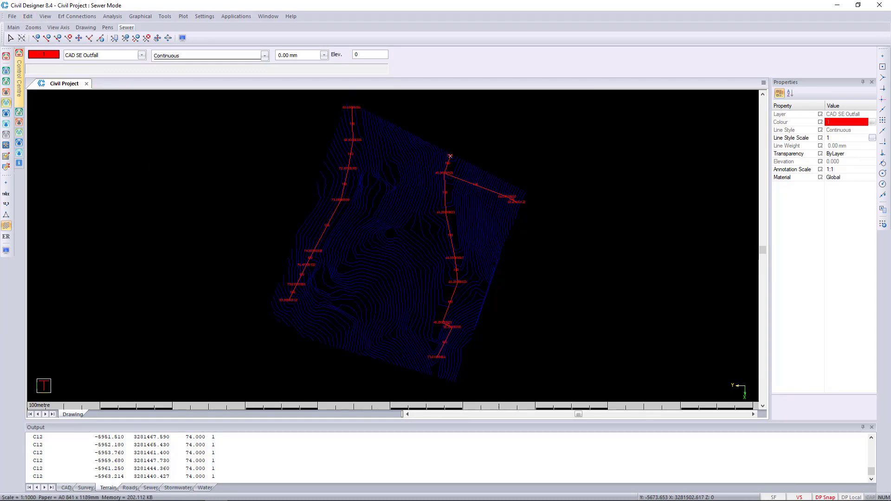
{"action": "left_click", "coordinate": [27, 17]}
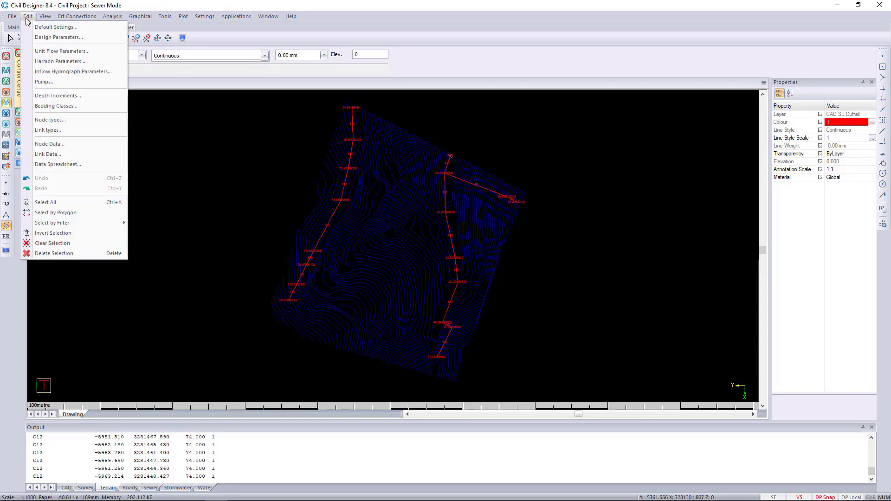
{"action": "left_click", "coordinate": [27, 18]}
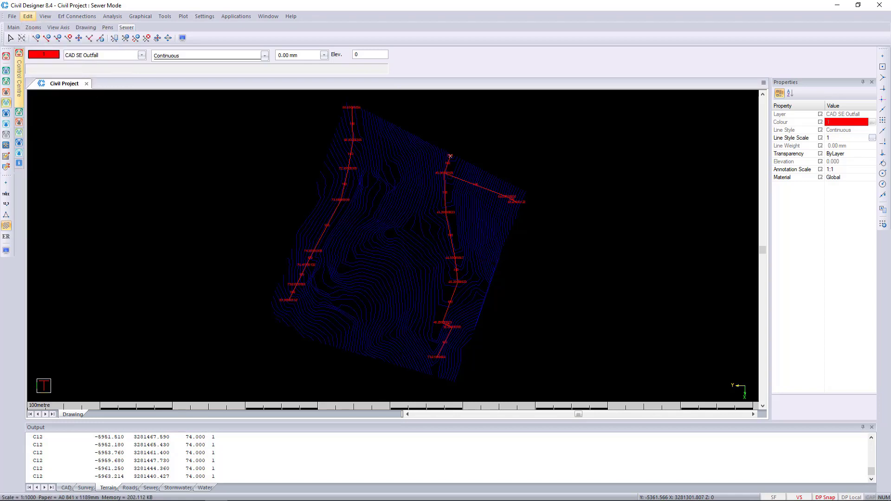
Set the default pipe diameter to 160 in the sewer Default Settings
{"action": "left_click", "coordinate": [29, 17]}
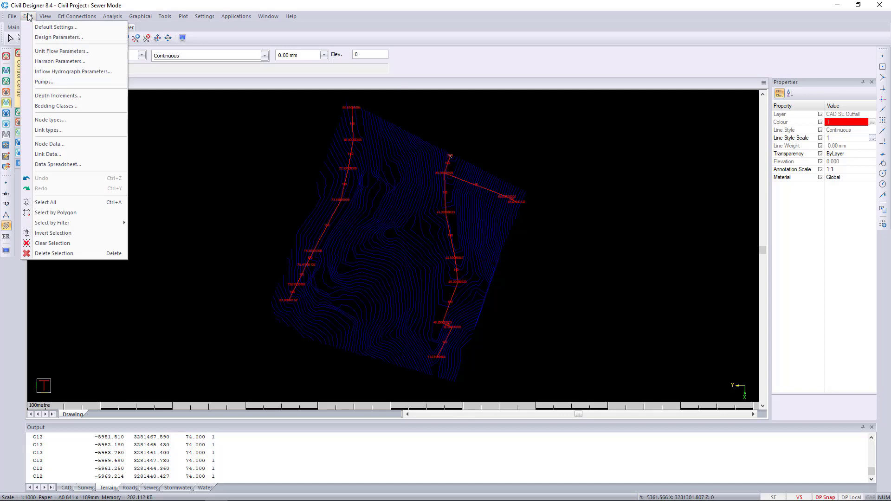
{"action": "left_click", "coordinate": [53, 27]}
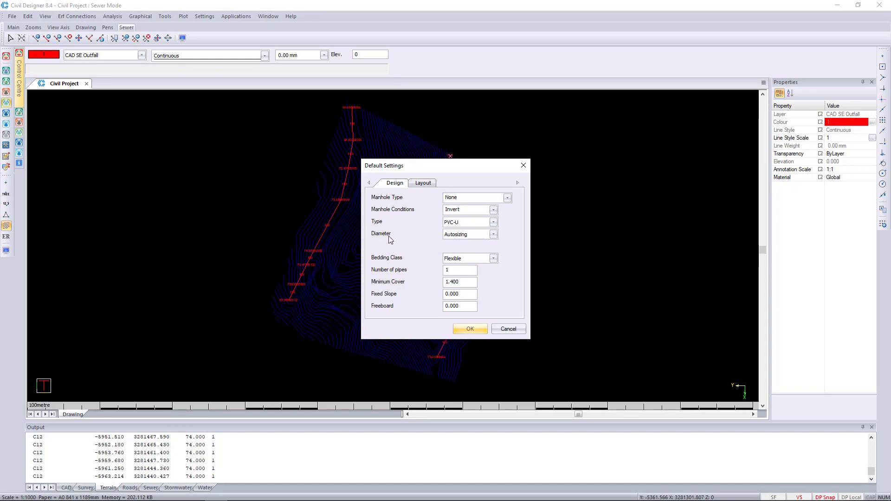
{"action": "left_click", "coordinate": [494, 234]}
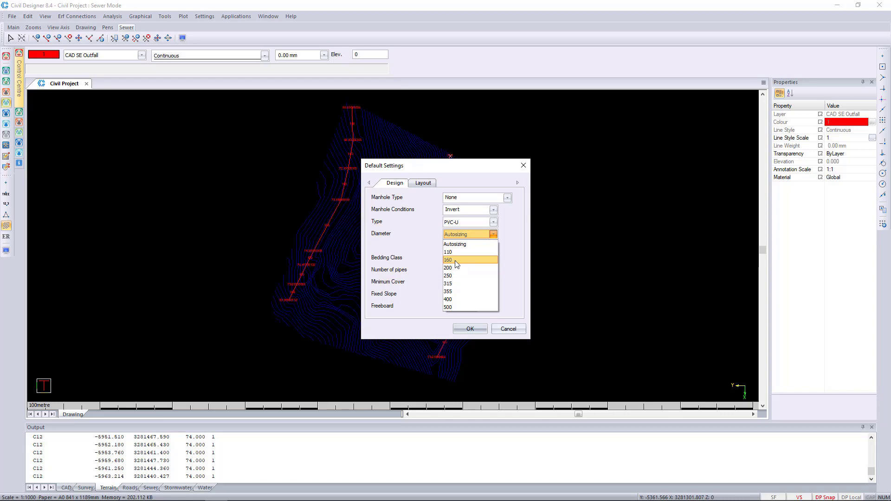
{"action": "left_click", "coordinate": [457, 261]}
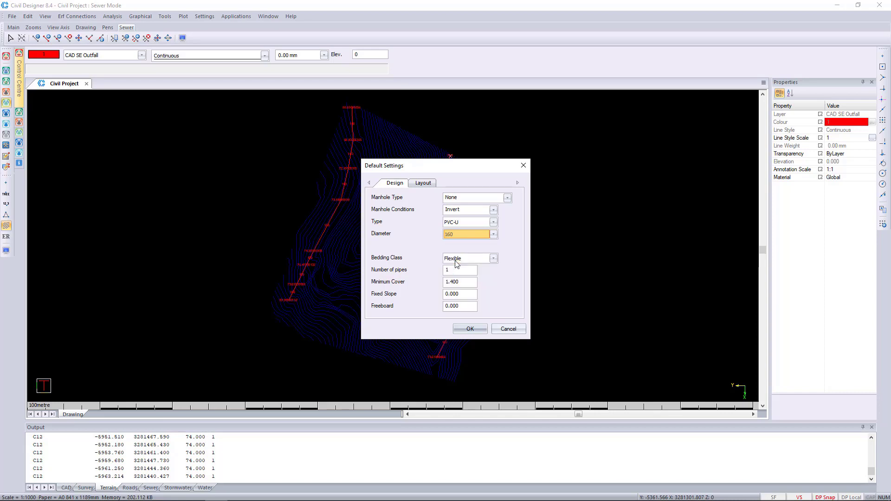
{"action": "left_click", "coordinate": [475, 330]}
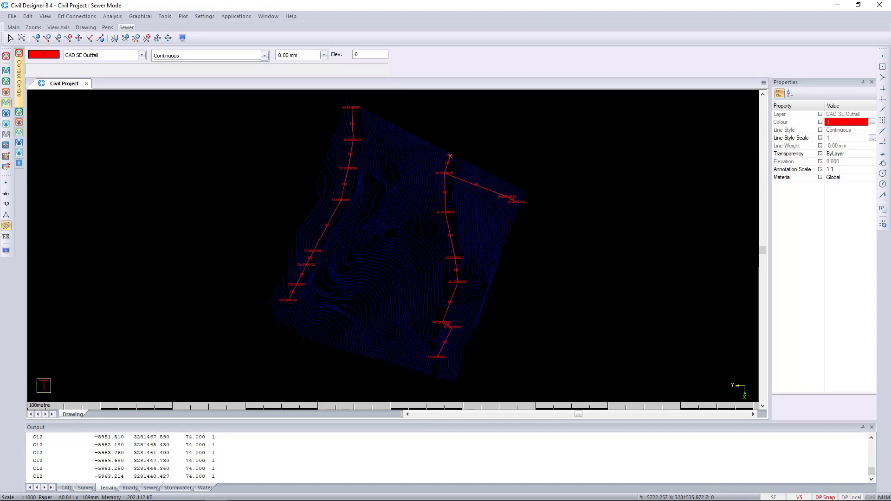
Add a layer named GIS SE MH Names in Layer Settings and make it current
{"action": "left_click", "coordinate": [112, 56]}
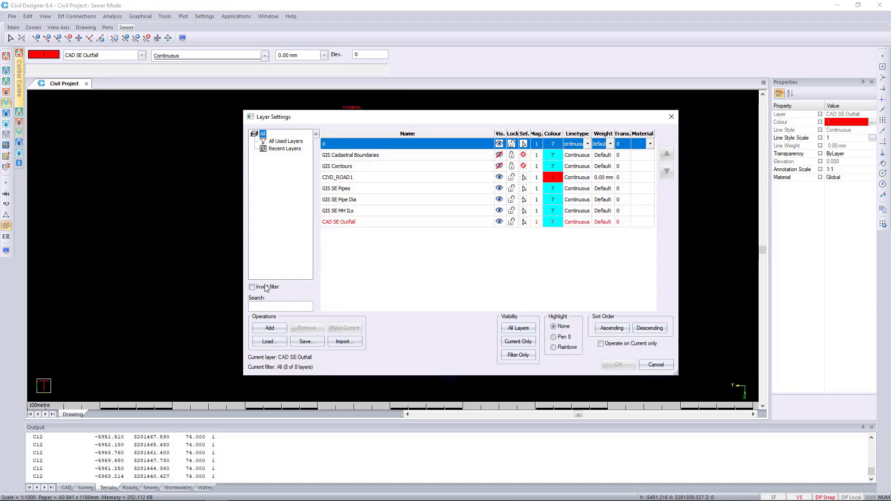
{"action": "left_click", "coordinate": [269, 328]}
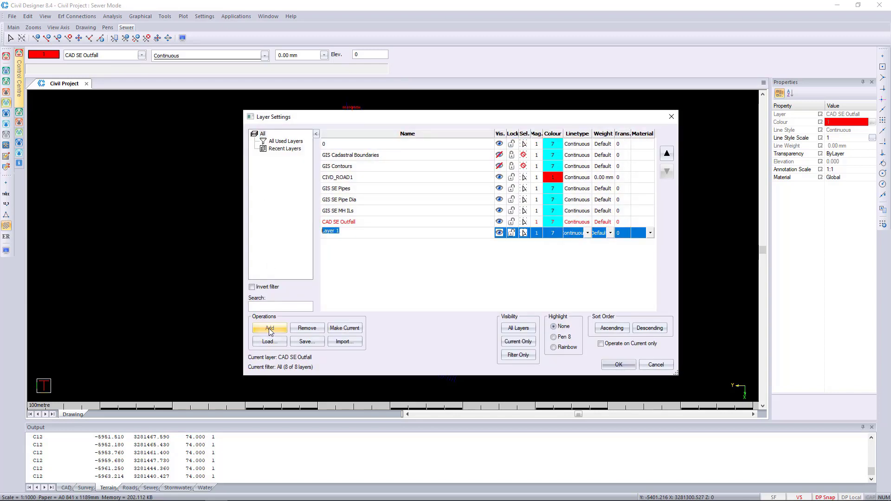
{"action": "type", "text": "GIS SE MH Names"}
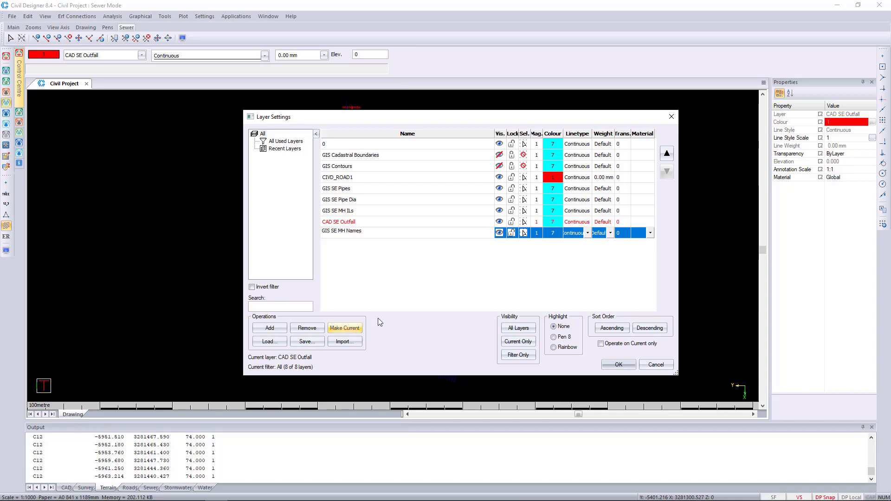
{"action": "key", "text": "Return"}
{"action": "left_click", "coordinate": [355, 329]}
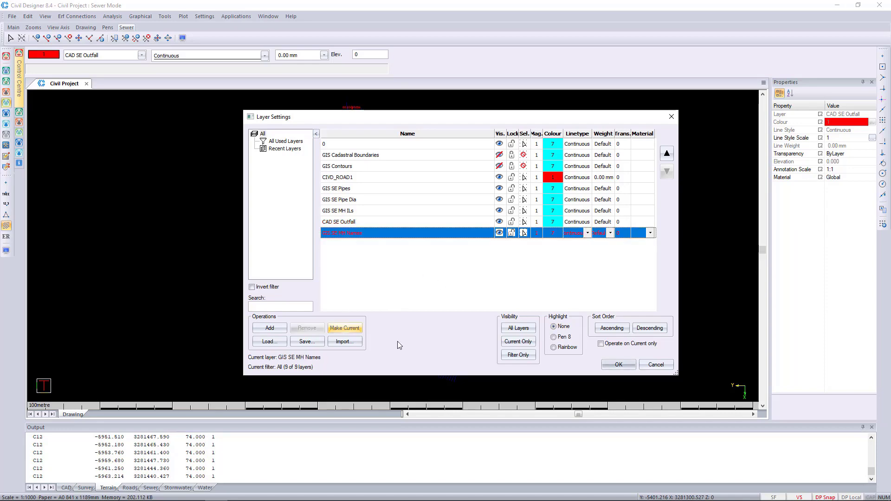
{"action": "left_click", "coordinate": [618, 364]}
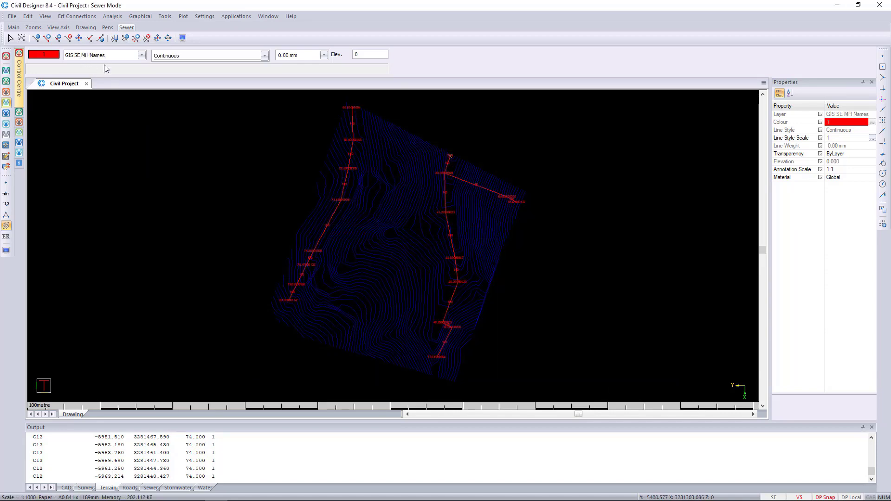
In CAD mode, load the sewer mhs shapefile and select OBJECTID as its label attribute
{"action": "left_click", "coordinate": [6, 57]}
{"action": "left_click", "coordinate": [13, 16]}
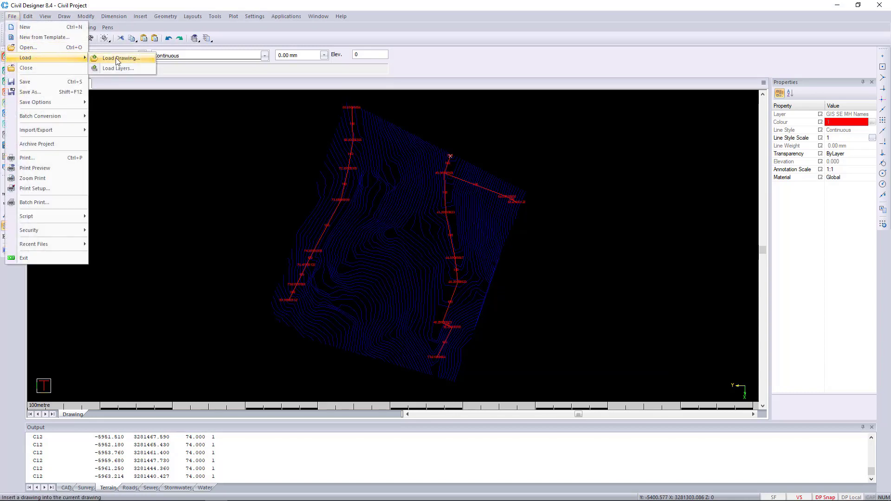
{"action": "left_click", "coordinate": [139, 59]}
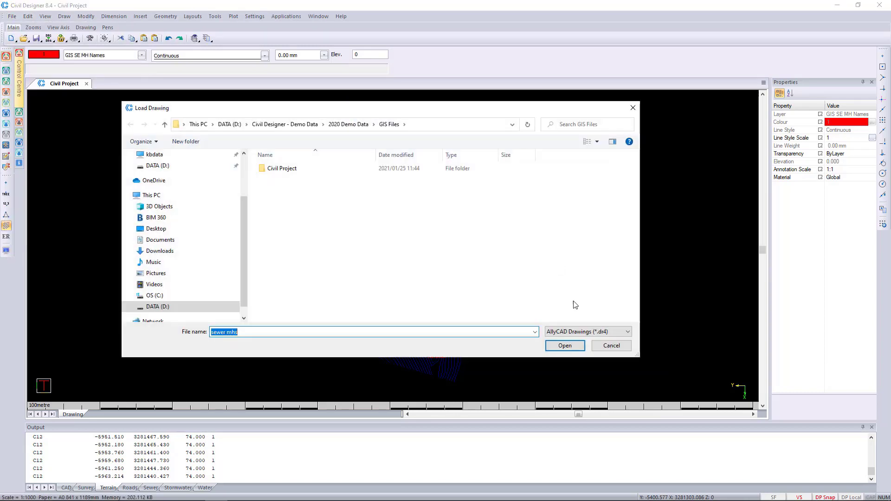
{"action": "left_click", "coordinate": [609, 333]}
{"action": "left_click", "coordinate": [575, 393]}
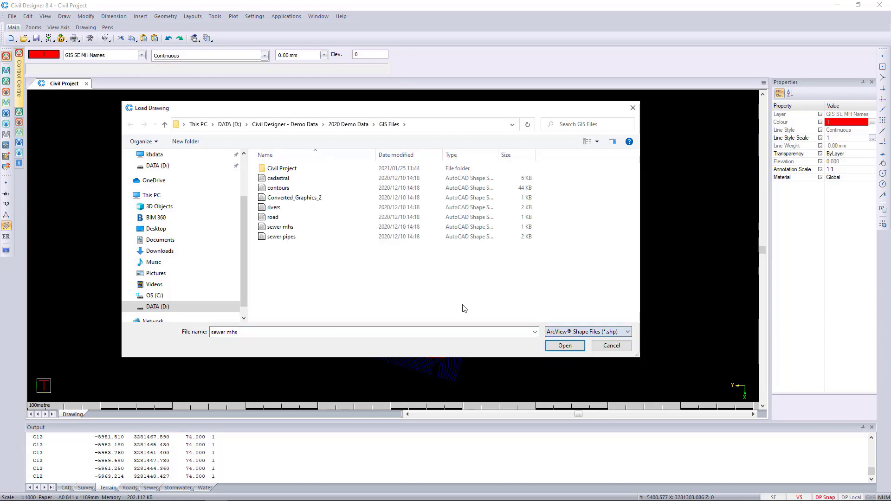
{"action": "left_click", "coordinate": [282, 227]}
{"action": "left_click", "coordinate": [564, 345]}
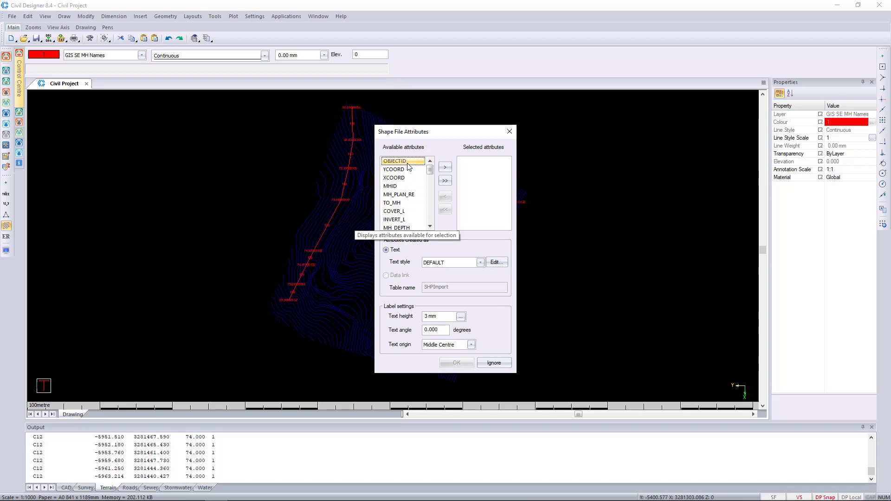
{"action": "left_click", "coordinate": [444, 167]}
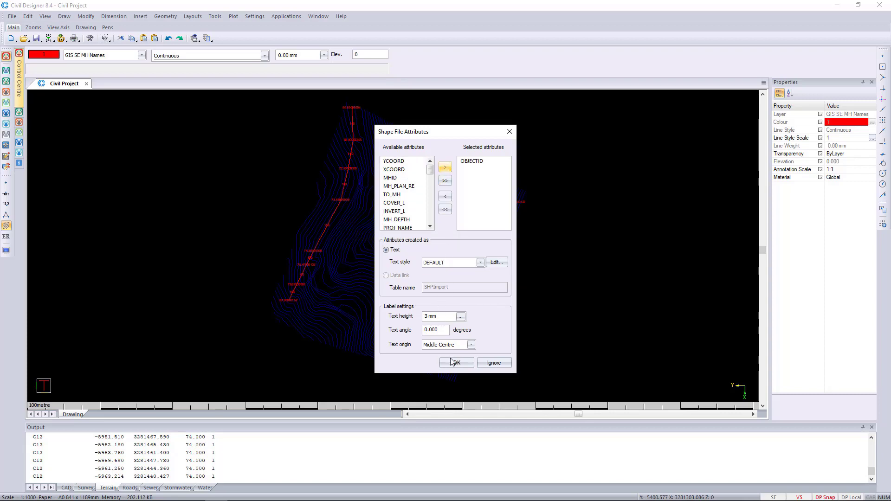
Import the manholes with their OBJECTID labels, check them zoomed in, and clear the selection
{"action": "left_click", "coordinate": [457, 362]}
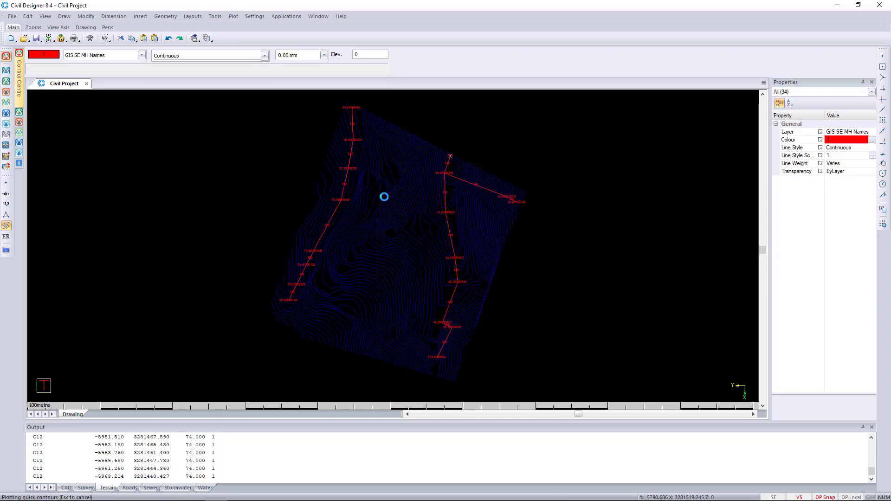
{"action": "scroll", "coordinate": [393, 246], "scroll_direction": "up", "scroll_amount": 3}
{"action": "scroll", "coordinate": [431, 226], "scroll_direction": "up", "scroll_amount": 3}
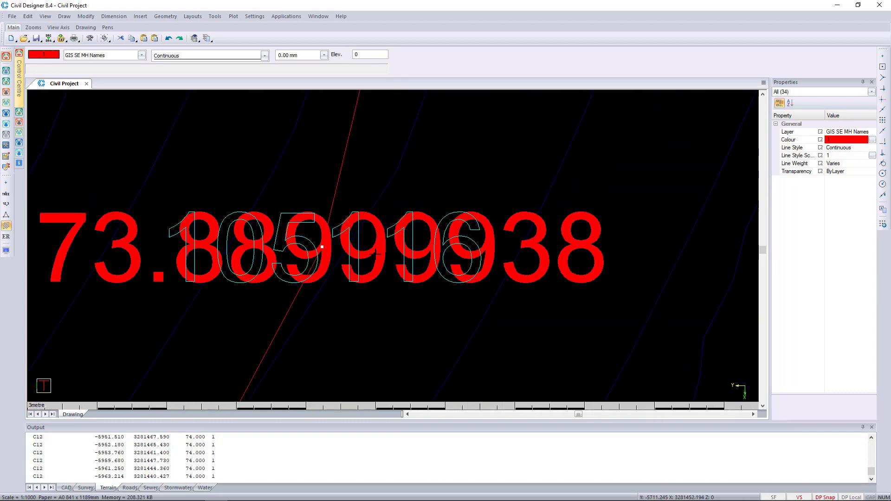
{"action": "scroll", "coordinate": [377, 235], "scroll_direction": "down", "scroll_amount": 1}
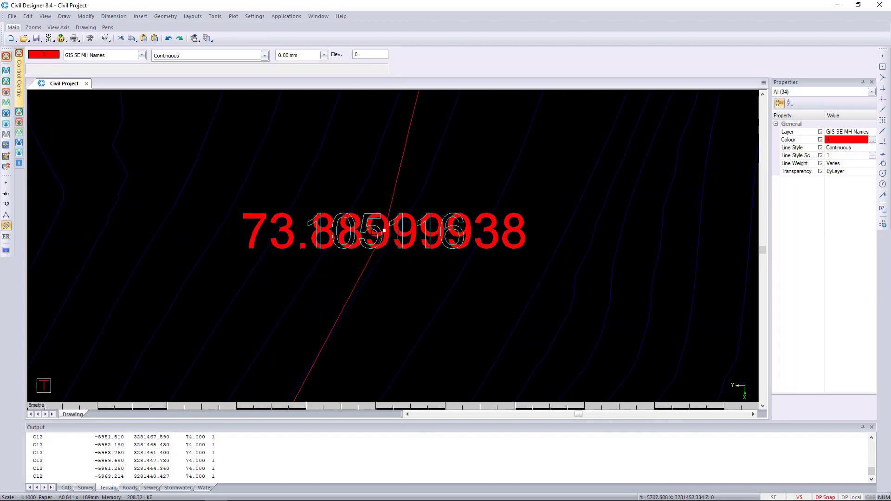
{"action": "scroll", "coordinate": [384, 230], "scroll_direction": "down", "scroll_amount": 2}
{"action": "scroll", "coordinate": [384, 230], "scroll_direction": "up", "scroll_amount": 3}
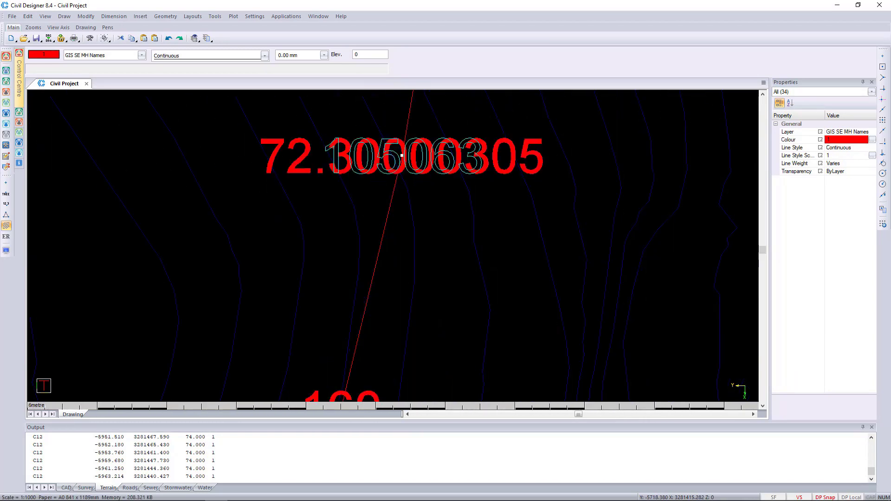
{"action": "scroll", "coordinate": [384, 230], "scroll_direction": "down", "scroll_amount": 4}
{"action": "scroll", "coordinate": [384, 230], "scroll_direction": "up", "scroll_amount": 1}
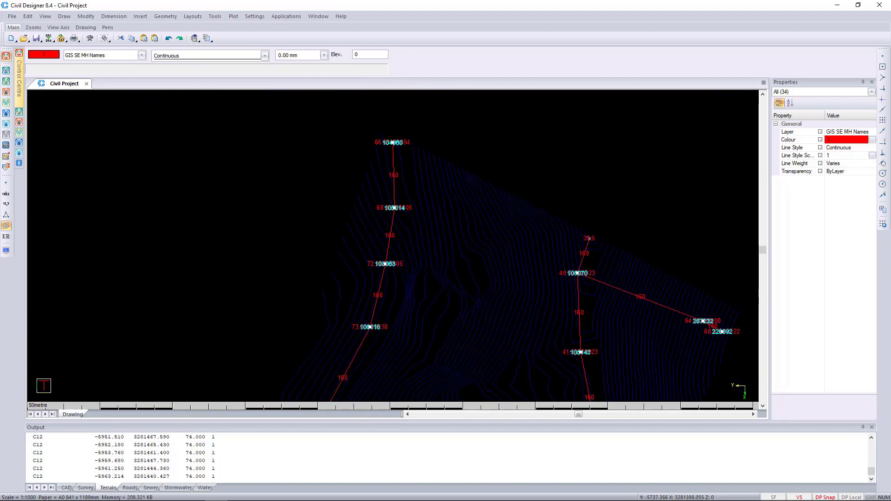
{"action": "scroll", "coordinate": [392, 247], "scroll_direction": "up", "scroll_amount": 1}
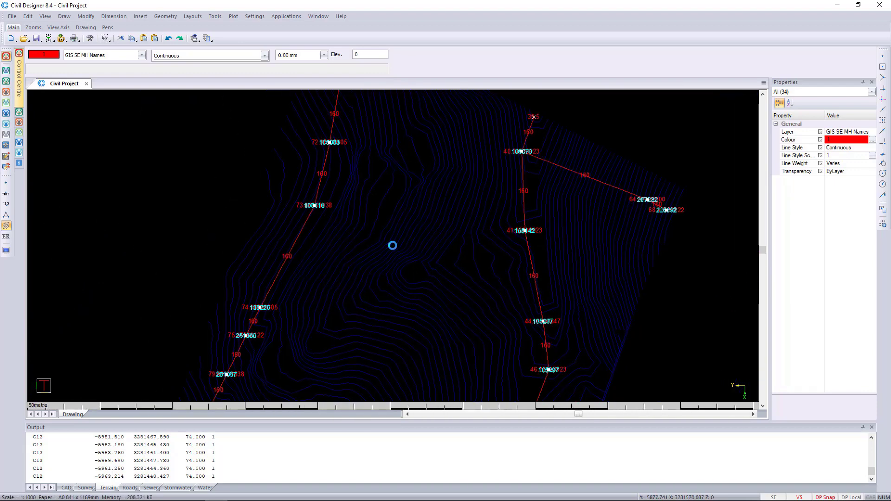
{"action": "scroll", "coordinate": [393, 246], "scroll_direction": "up", "scroll_amount": 2}
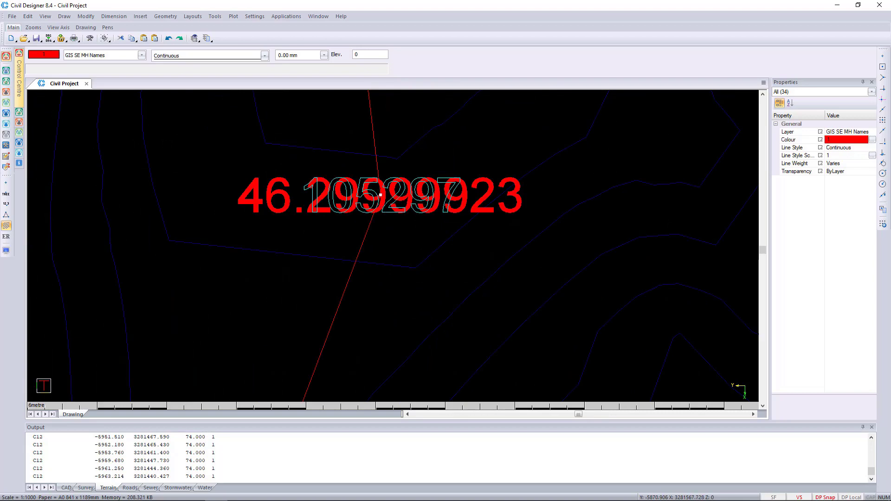
{"action": "scroll", "coordinate": [393, 246], "scroll_direction": "down", "scroll_amount": 5}
{"action": "scroll", "coordinate": [388, 238], "scroll_direction": "up", "scroll_amount": 1}
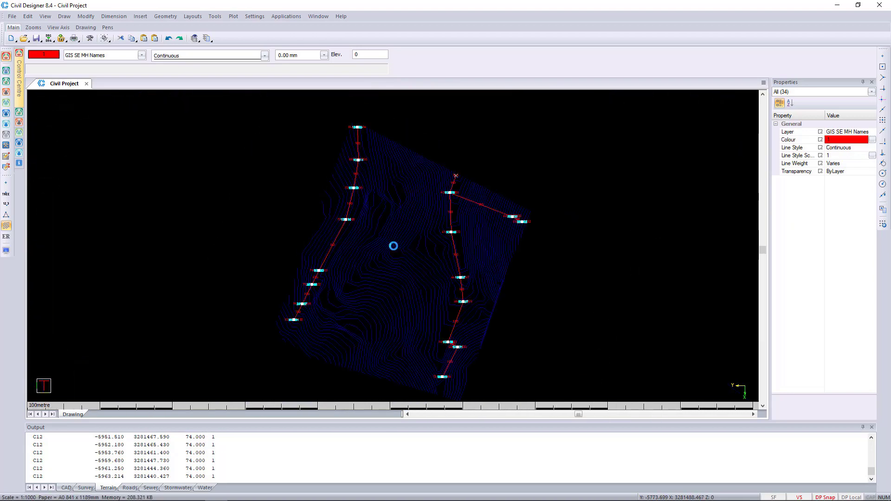
{"action": "key", "text": "Escape"}
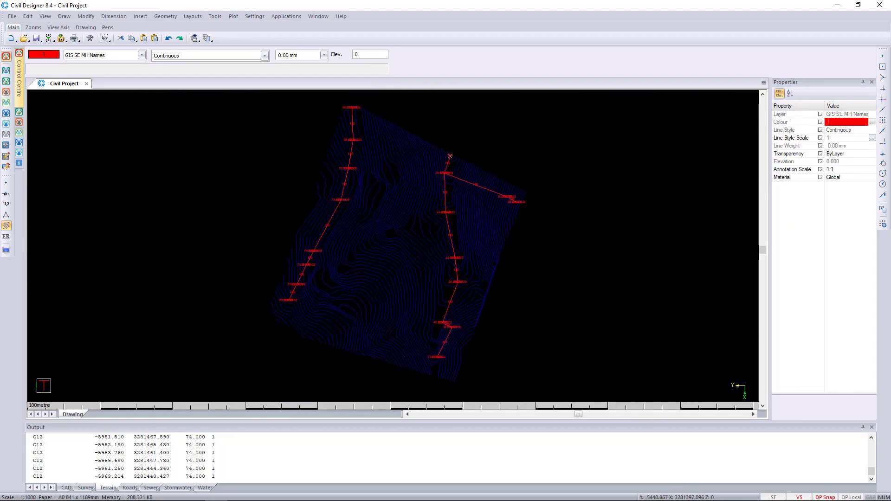
Return to sewer design mode and set the default pipe diameter to Autosizing
{"action": "left_click", "coordinate": [6, 103]}
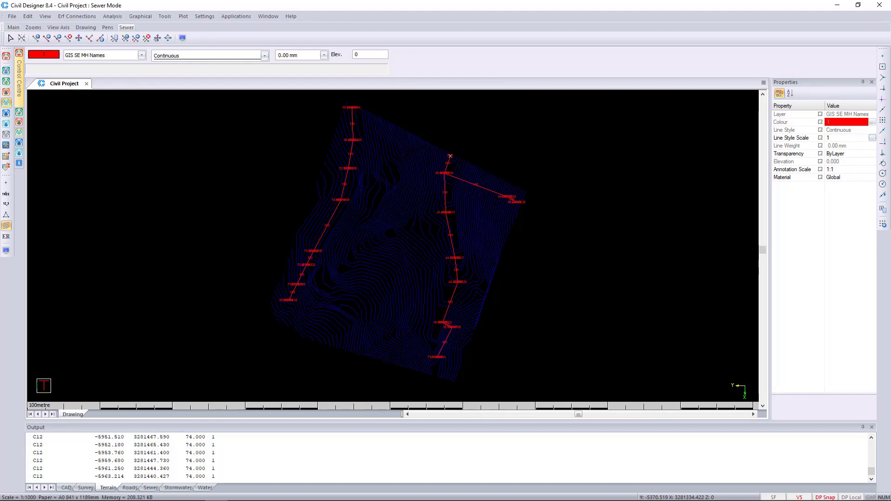
{"action": "left_click", "coordinate": [29, 16]}
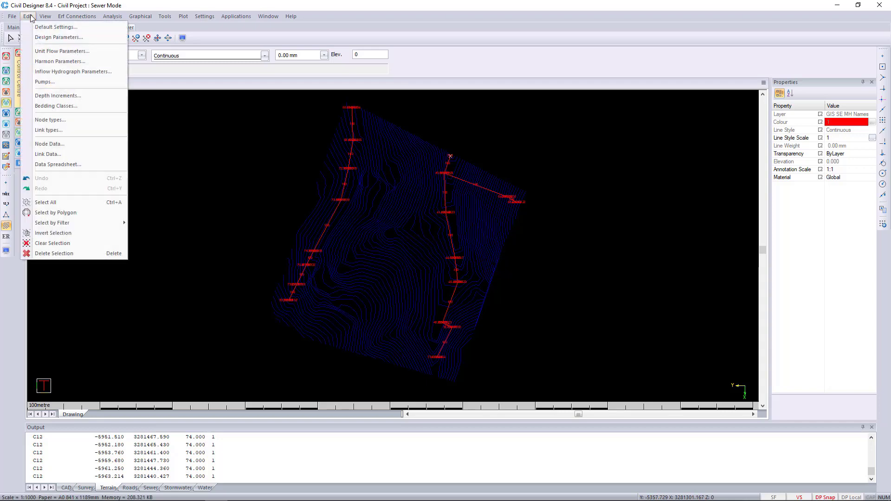
{"action": "left_click", "coordinate": [37, 28]}
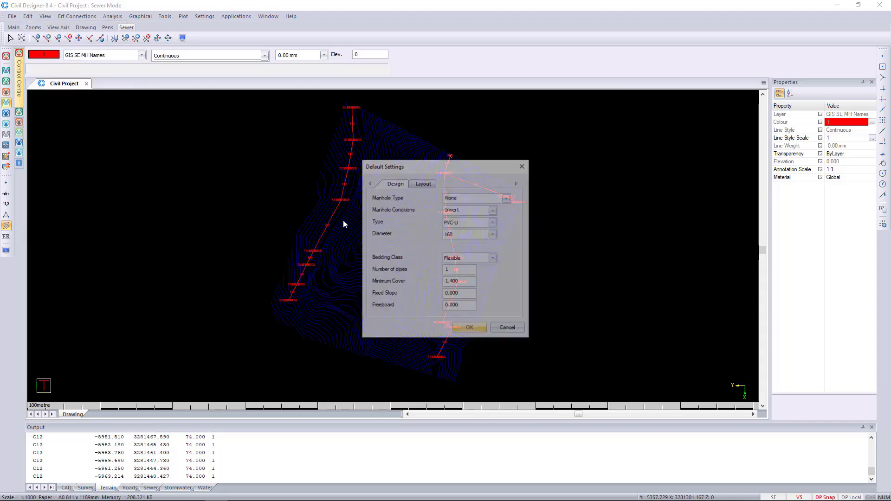
{"action": "left_click", "coordinate": [459, 234]}
{"action": "left_click", "coordinate": [457, 245]}
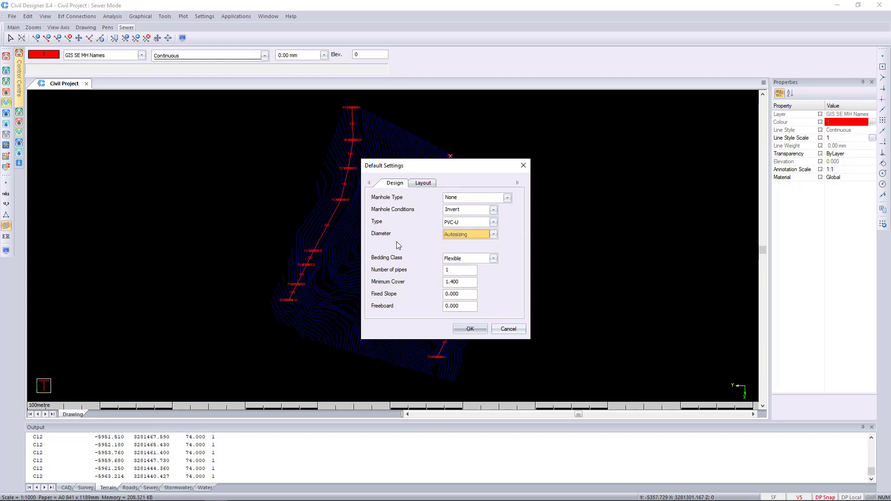
{"action": "left_click", "coordinate": [478, 330]}
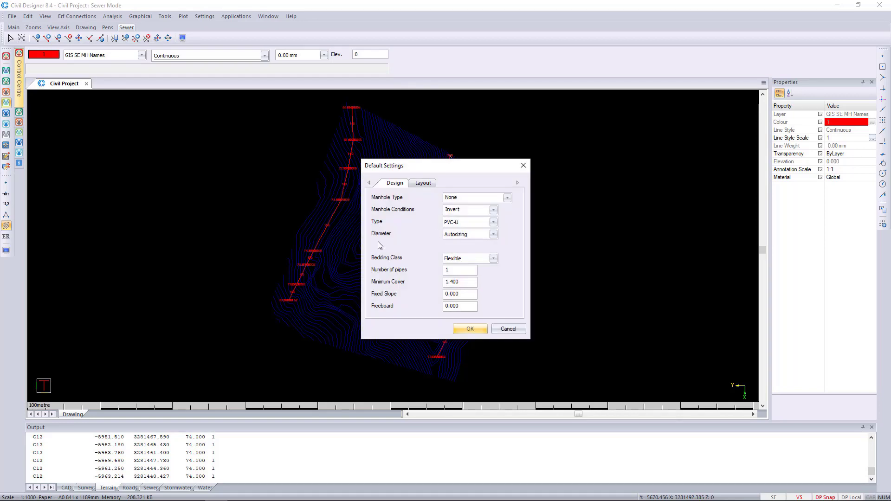
Change the default pipe diameter to 160 mm and confirm to add the pipe
{"action": "left_click", "coordinate": [462, 234]}
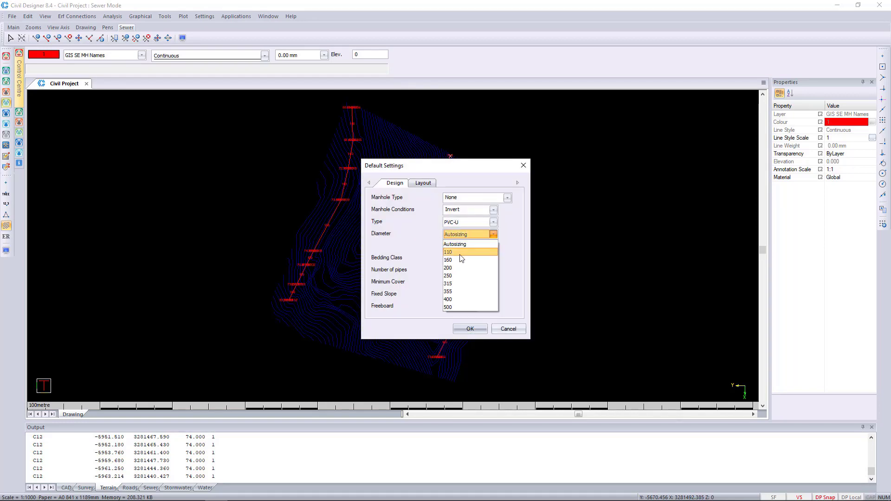
{"action": "left_click", "coordinate": [458, 260]}
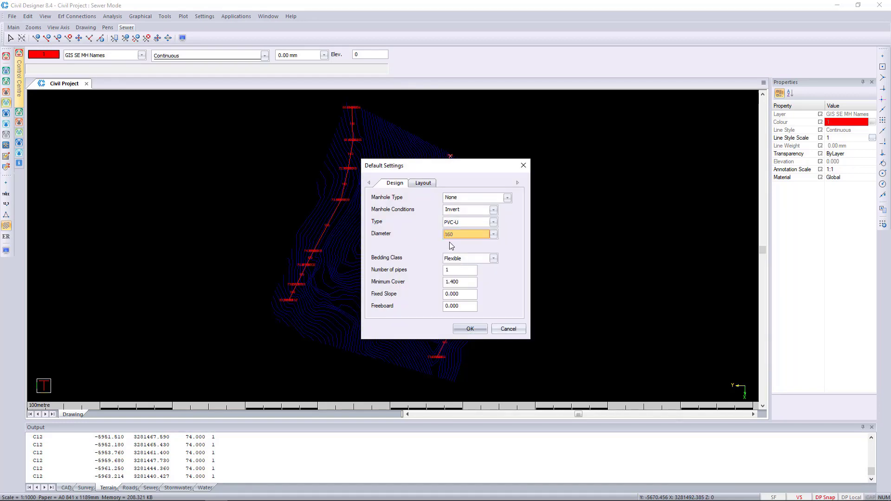
{"action": "left_click", "coordinate": [470, 329]}
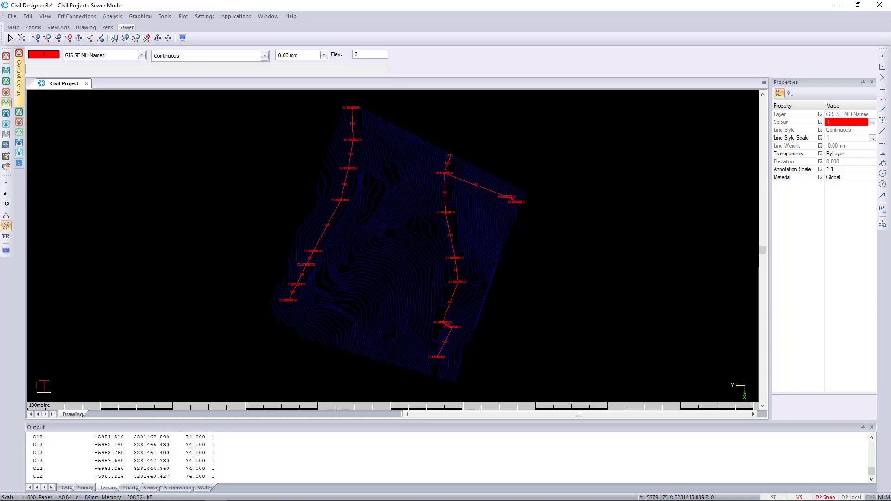
Edit the 160 label between the 66.69999694 and 68.80000305 manholes to read 200
{"action": "scroll", "coordinate": [337, 177], "scroll_direction": "up", "scroll_amount": 5}
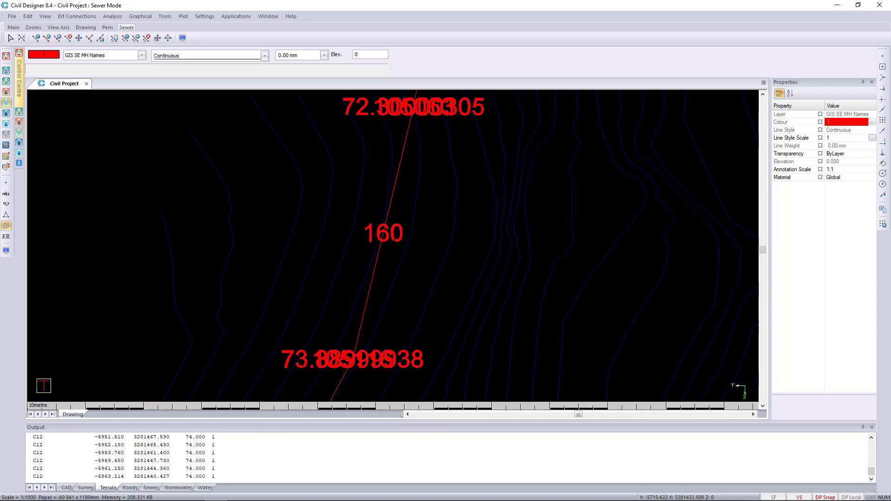
{"action": "left_click", "coordinate": [383, 233]}
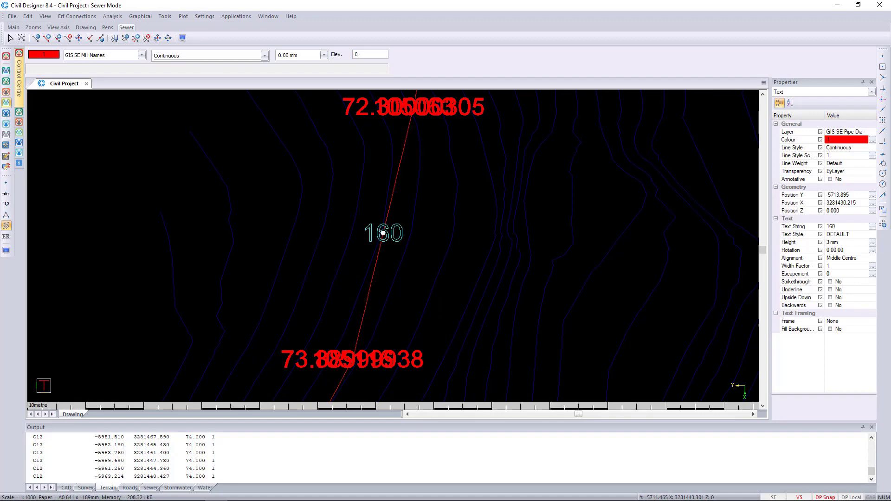
{"action": "key", "text": "Escape"}
{"action": "scroll", "coordinate": [372, 231], "scroll_direction": "down", "scroll_amount": 5}
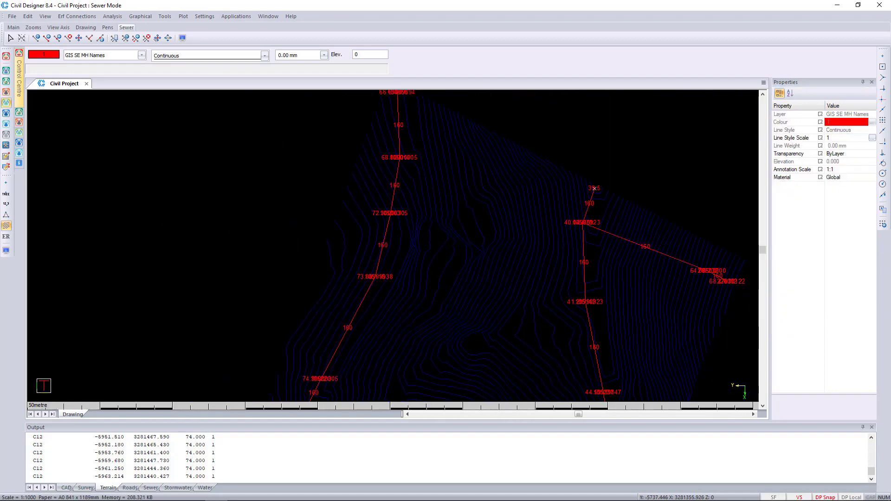
{"action": "scroll", "coordinate": [385, 255], "scroll_direction": "up", "scroll_amount": 3}
{"action": "scroll", "coordinate": [387, 260], "scroll_direction": "up", "scroll_amount": 3}
{"action": "scroll", "coordinate": [387, 259], "scroll_direction": "down", "scroll_amount": 2}
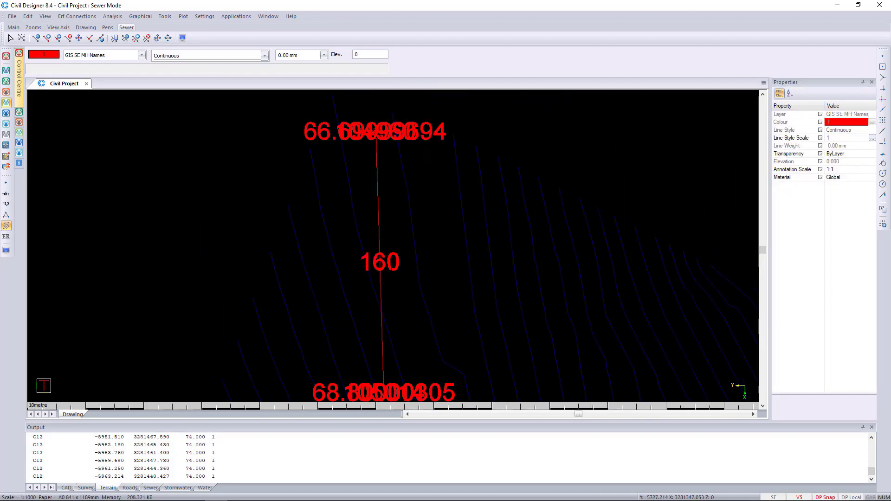
{"action": "double_click", "coordinate": [393, 263]}
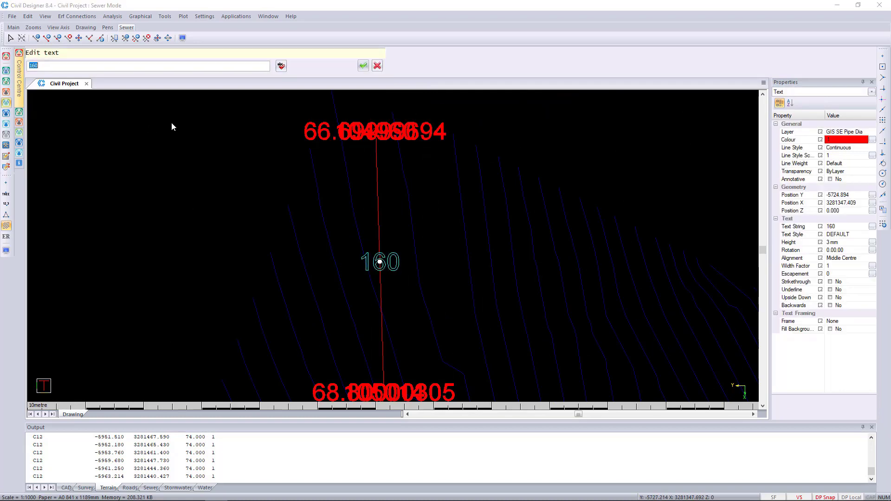
{"action": "type", "text": "200"}
{"action": "left_click", "coordinate": [363, 66]}
{"action": "scroll", "coordinate": [480, 261], "scroll_direction": "down", "scroll_amount": 5}
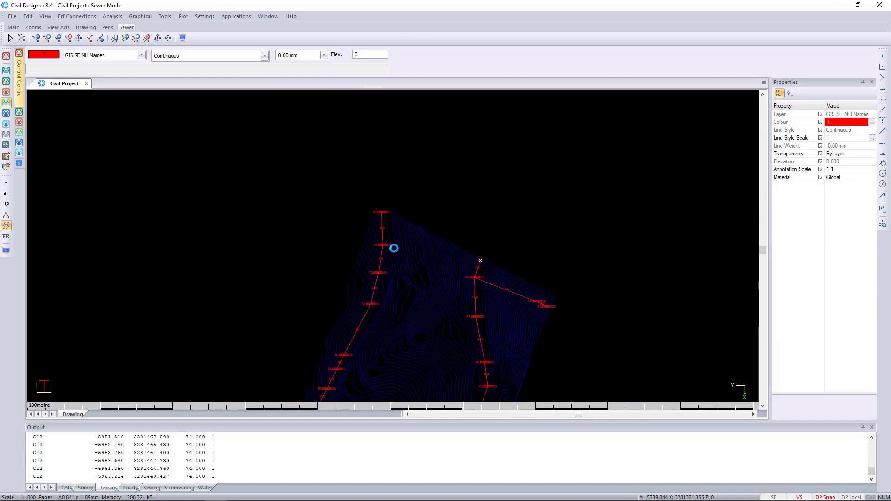
{"action": "scroll", "coordinate": [480, 260], "scroll_direction": "down", "scroll_amount": 2}
{"action": "scroll", "coordinate": [409, 315], "scroll_direction": "up", "scroll_amount": 2}
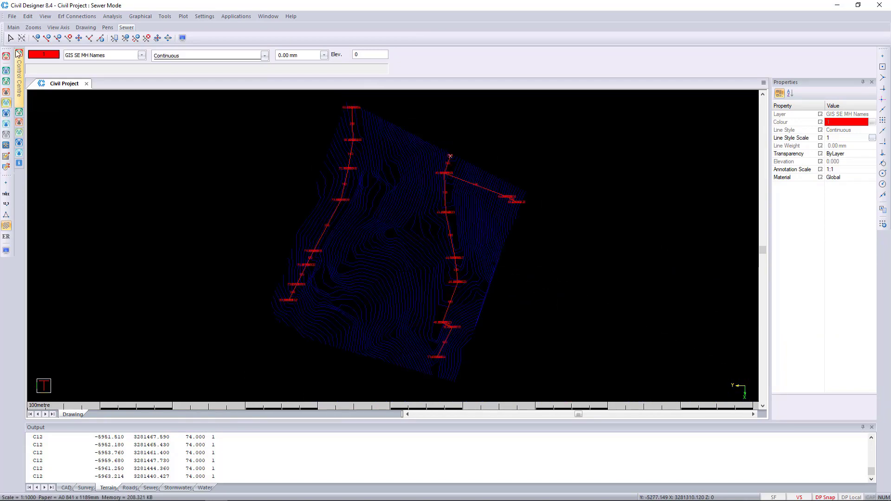
Start Convert Drawing Entities, mapping Outfalls to CAD SE Outfall and Node Names to GIS SE MH Names
{"action": "left_click", "coordinate": [13, 17]}
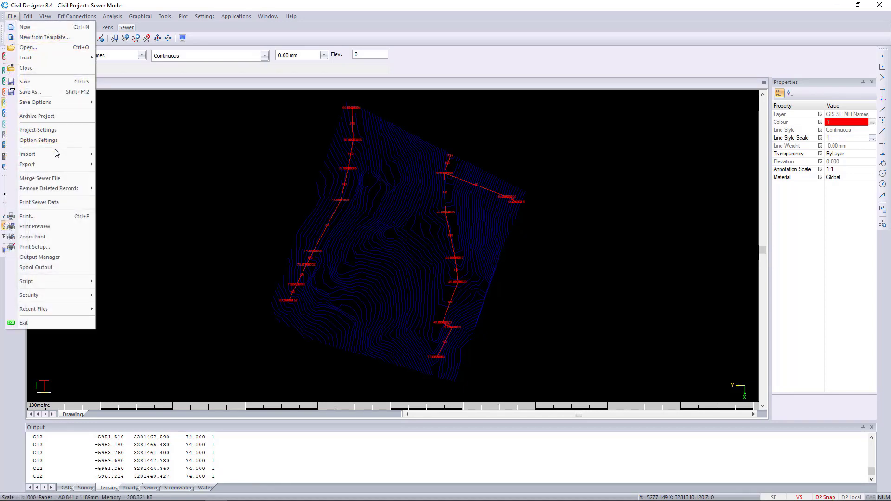
{"action": "mouse_move", "coordinate": [65, 155]}
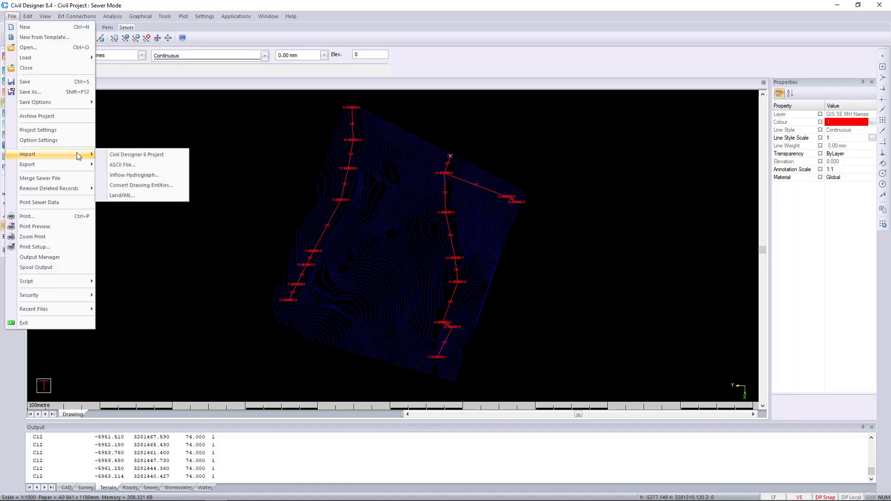
{"action": "left_click", "coordinate": [180, 189]}
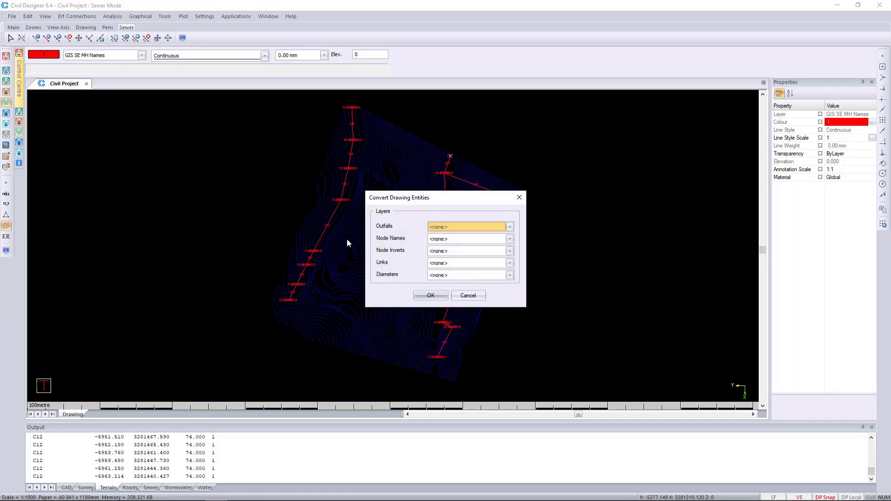
{"action": "left_click", "coordinate": [466, 222]}
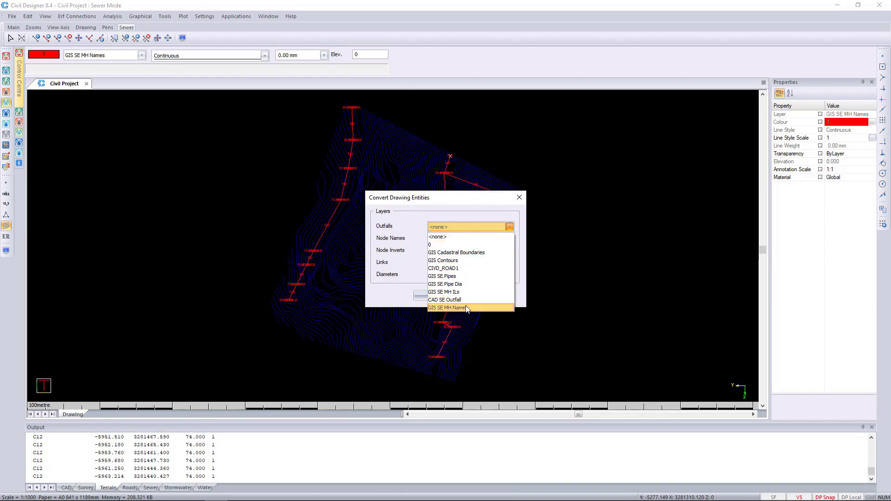
{"action": "left_click", "coordinate": [468, 300]}
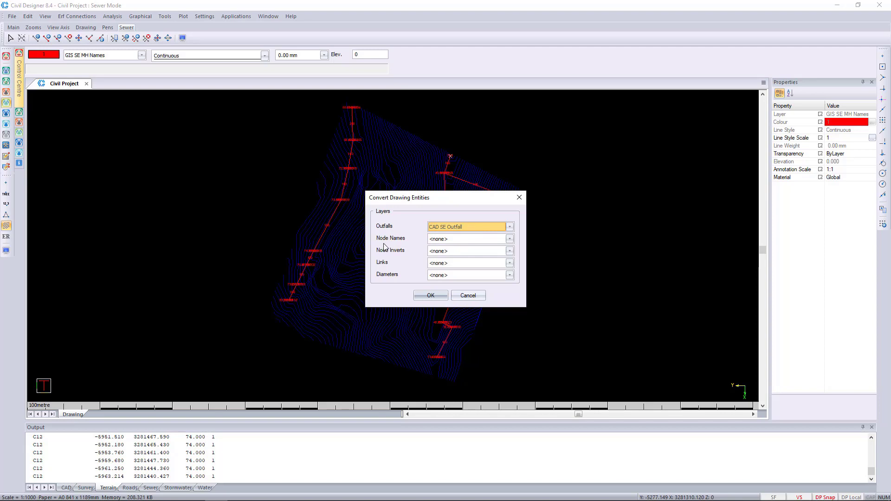
{"action": "left_click", "coordinate": [449, 239]}
{"action": "left_click", "coordinate": [447, 320]}
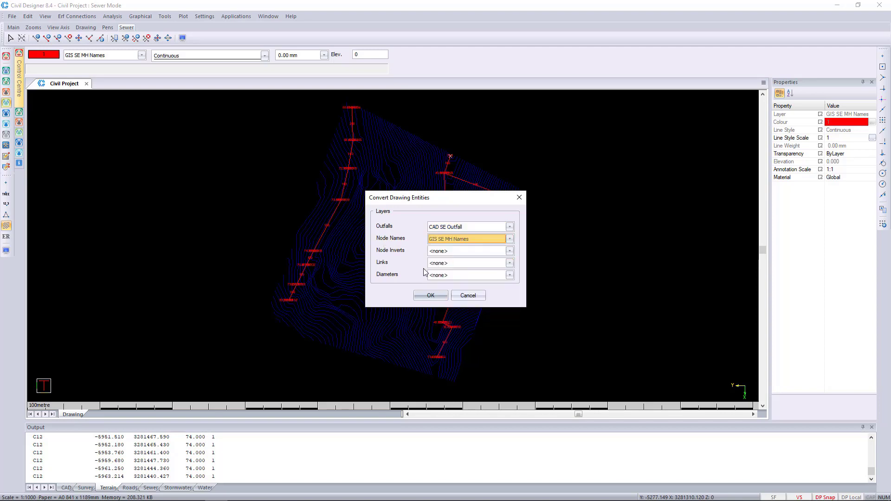
Map Node Inverts to GIS SE MH ILs, Links to GIS SE Pipes, Diameters to GIS SE Pipe Dia, then convert
{"action": "left_click", "coordinate": [440, 251]}
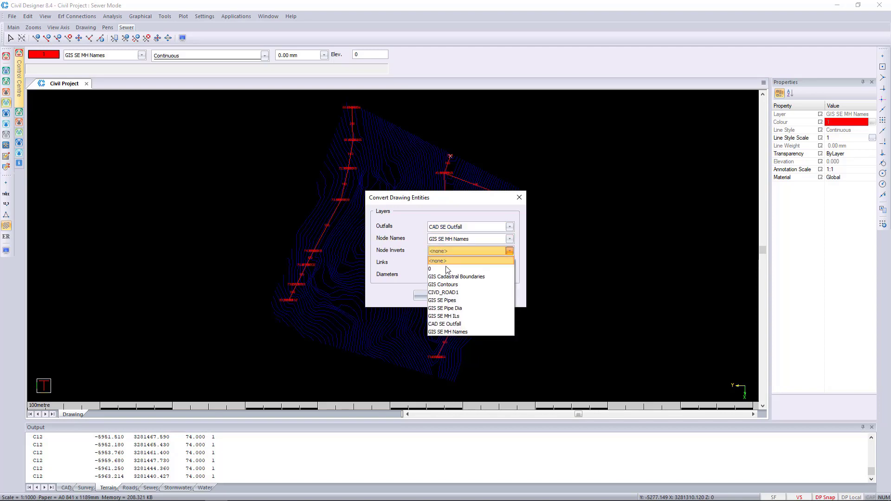
{"action": "left_click", "coordinate": [457, 317]}
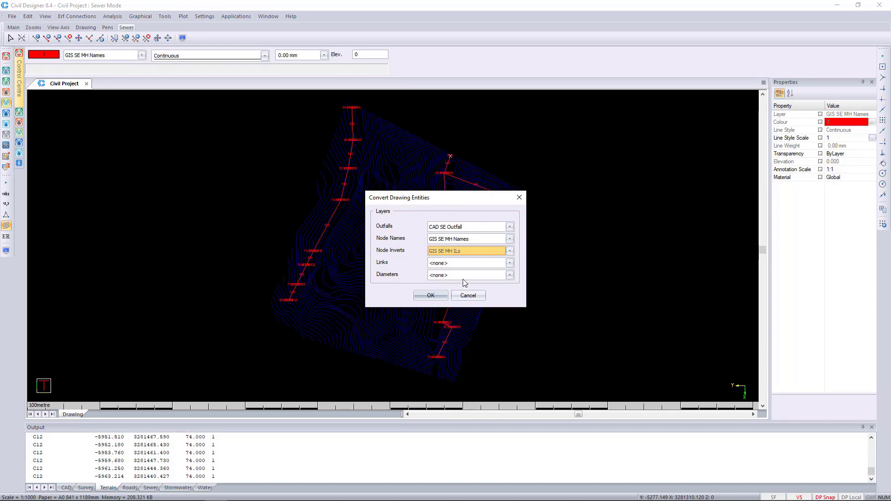
{"action": "left_click", "coordinate": [441, 264]}
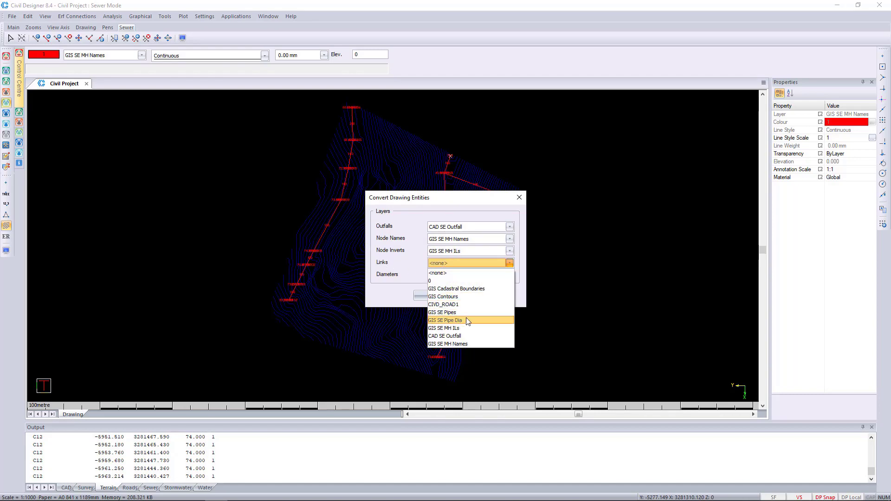
{"action": "left_click", "coordinate": [464, 312]}
{"action": "left_click", "coordinate": [456, 275]}
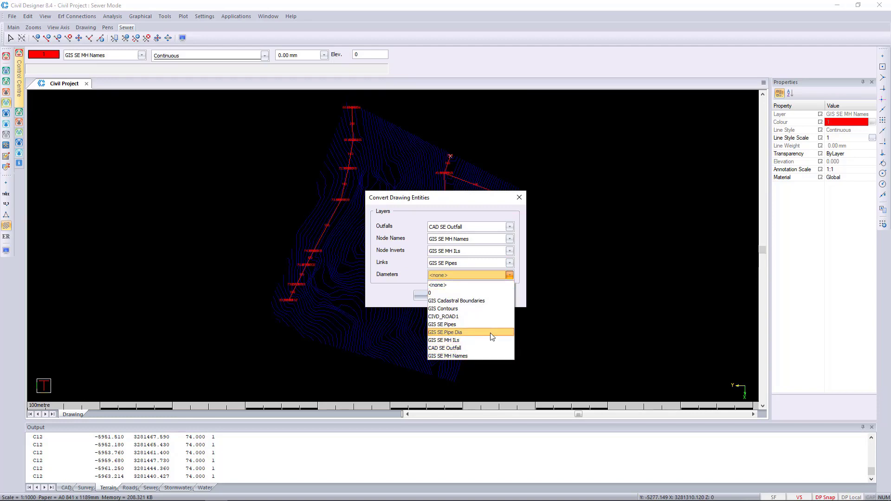
{"action": "left_click", "coordinate": [492, 333]}
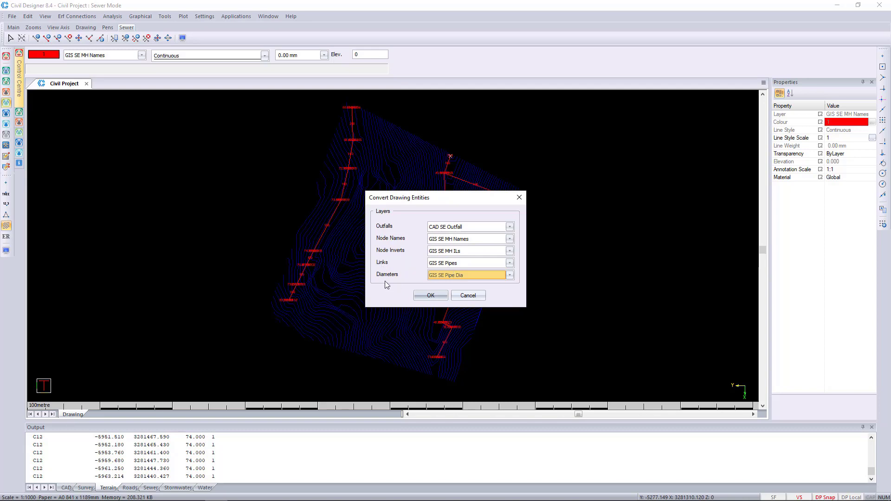
{"action": "left_click", "coordinate": [462, 277]}
{"action": "left_click", "coordinate": [462, 277]}
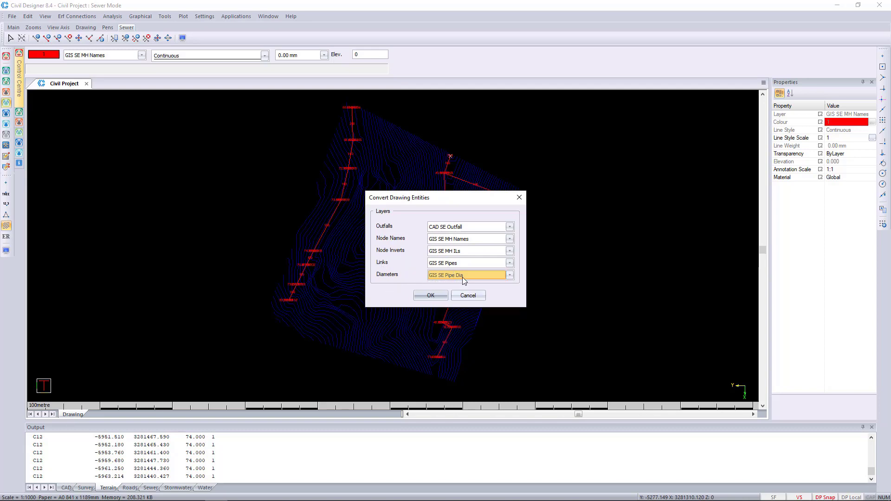
{"action": "left_click", "coordinate": [430, 296]}
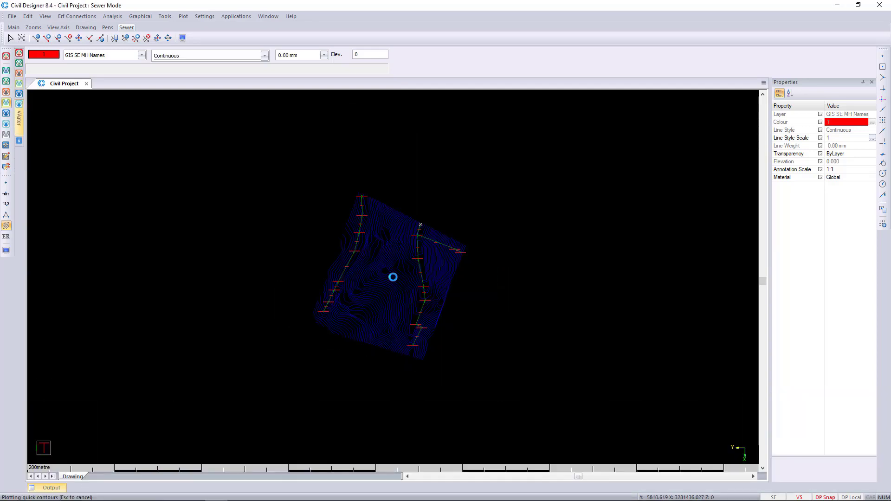
Zoom in and out to inspect the converted pipe junction and flow toward the outfall
{"action": "scroll", "coordinate": [461, 169], "scroll_direction": "down", "scroll_amount": 2}
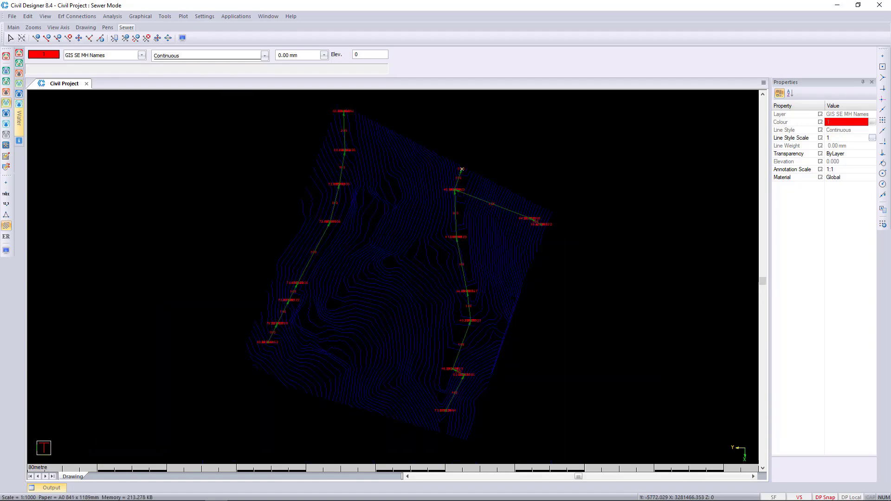
{"action": "scroll", "coordinate": [461, 169], "scroll_direction": "up", "scroll_amount": 5}
{"action": "scroll", "coordinate": [356, 293], "scroll_direction": "down", "scroll_amount": 3}
{"action": "scroll", "coordinate": [356, 293], "scroll_direction": "up", "scroll_amount": 4}
{"action": "scroll", "coordinate": [394, 278], "scroll_direction": "down", "scroll_amount": 2}
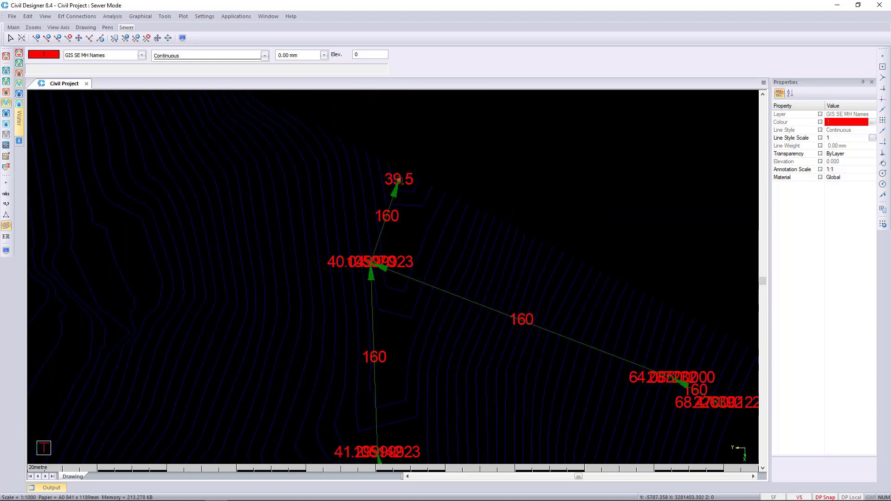
Annotate each pipe link with its size field followed by 'mm'
{"action": "left_click", "coordinate": [6, 251]}
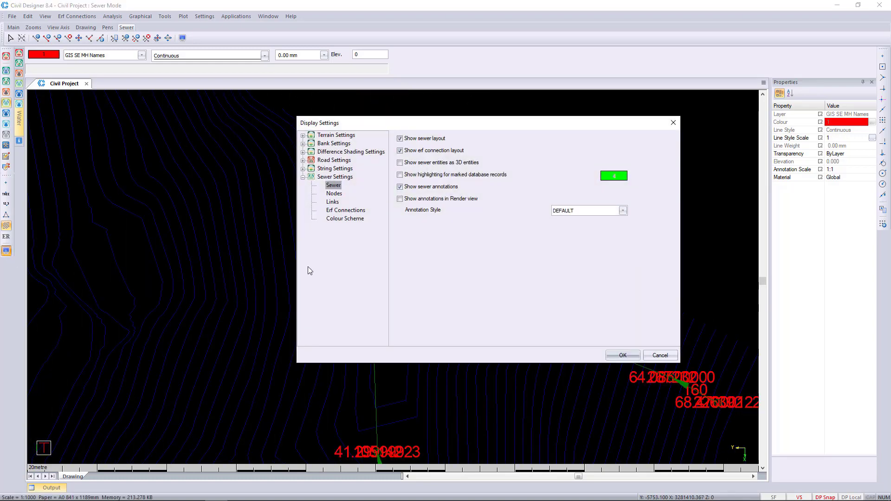
{"action": "left_click", "coordinate": [337, 204]}
{"action": "left_click", "coordinate": [574, 225]}
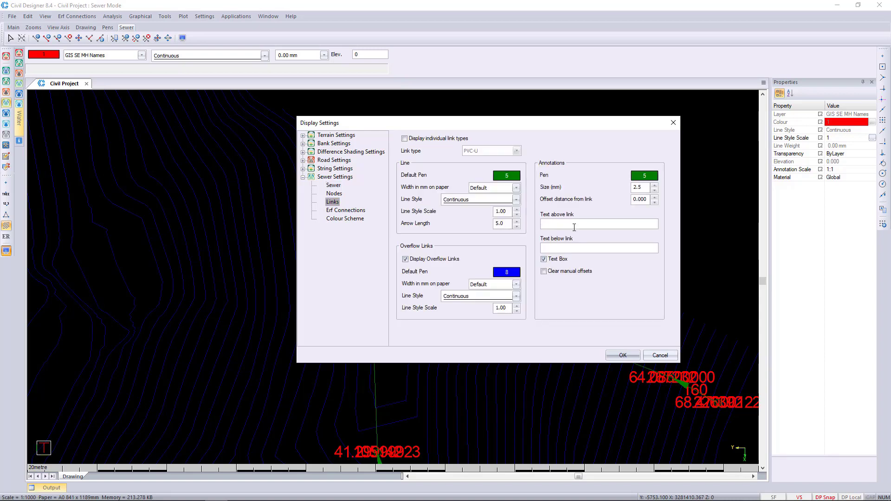
{"action": "right_click", "coordinate": [574, 227]}
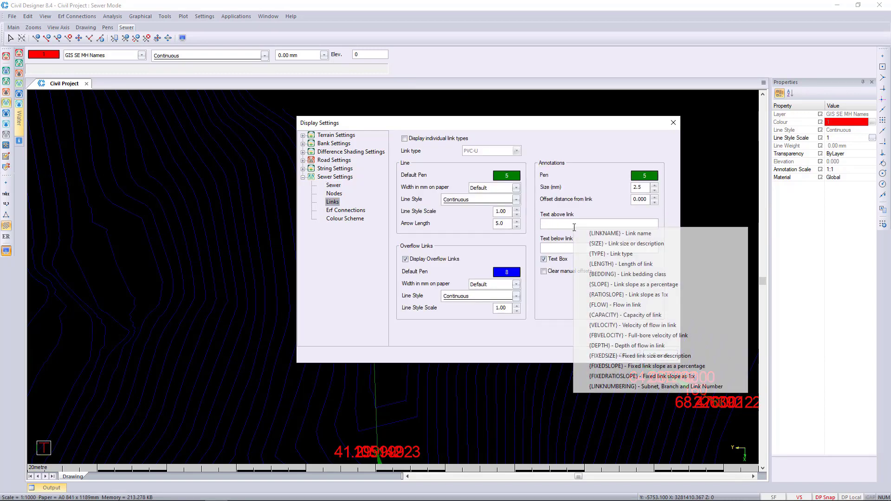
{"action": "left_click", "coordinate": [603, 242]}
{"action": "type", "text": "mm"}
Set node text to the manhole name plus 'IL:' invert level on a second line, and apply
{"action": "left_click", "coordinate": [333, 194]}
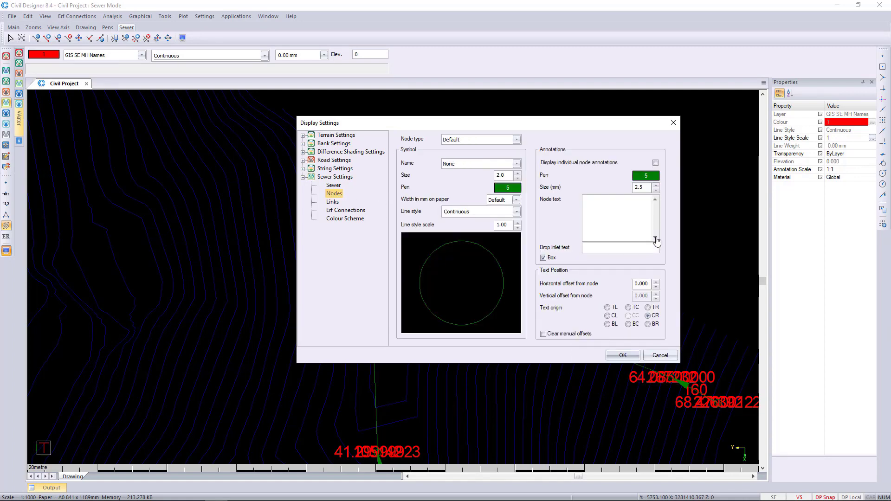
{"action": "right_click", "coordinate": [615, 217]}
{"action": "left_click", "coordinate": [621, 221]}
{"action": "right_click", "coordinate": [596, 209]}
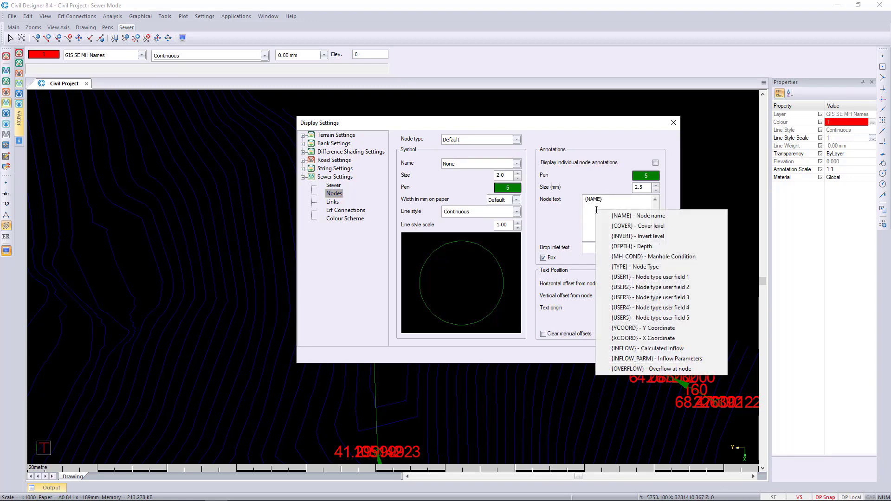
{"action": "left_click", "coordinate": [642, 235]}
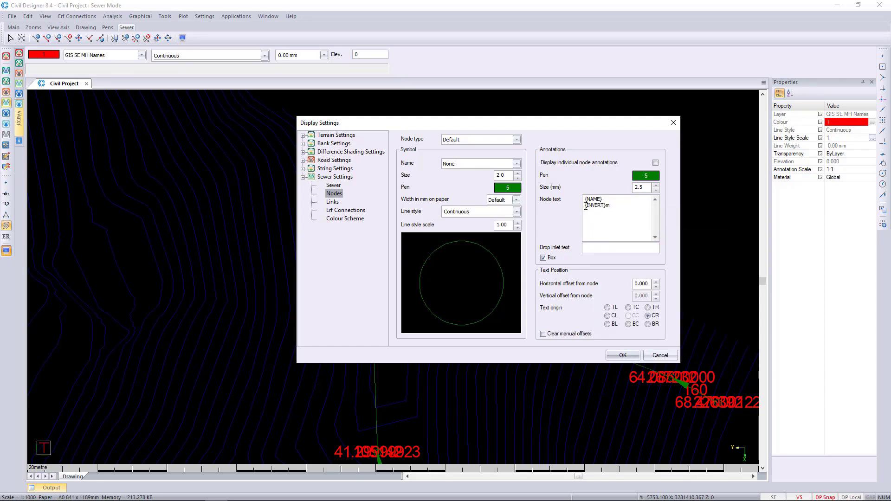
{"action": "type", "text": "IL:"}
{"action": "left_click", "coordinate": [623, 355]}
{"action": "scroll", "coordinate": [345, 259], "scroll_direction": "up", "scroll_amount": 3}
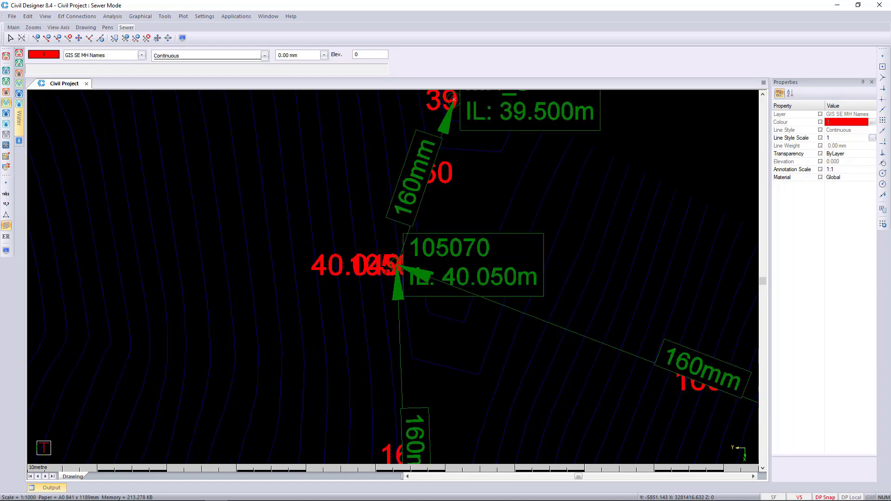
{"action": "left_click", "coordinate": [397, 264]}
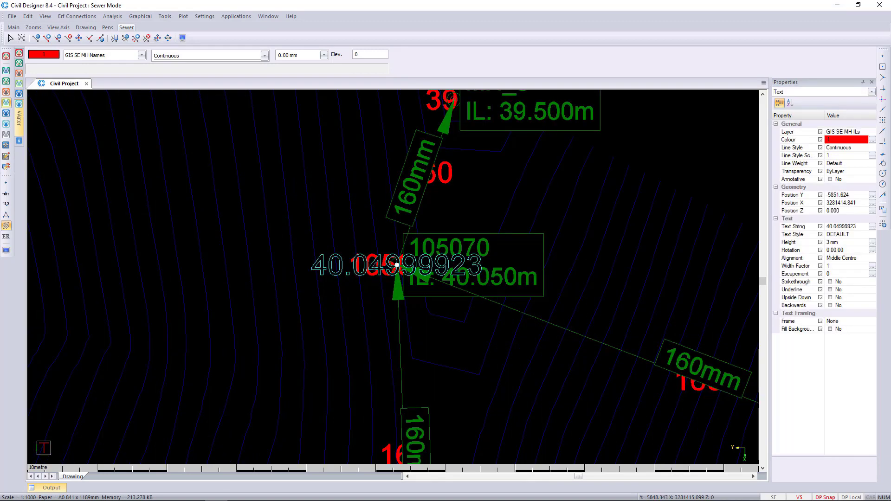
{"action": "key", "text": "Escape"}
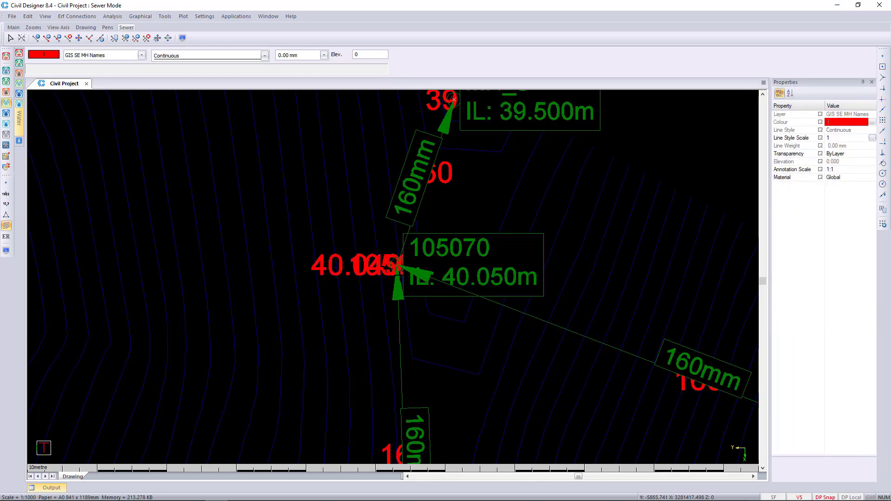
{"action": "left_click", "coordinate": [397, 264]}
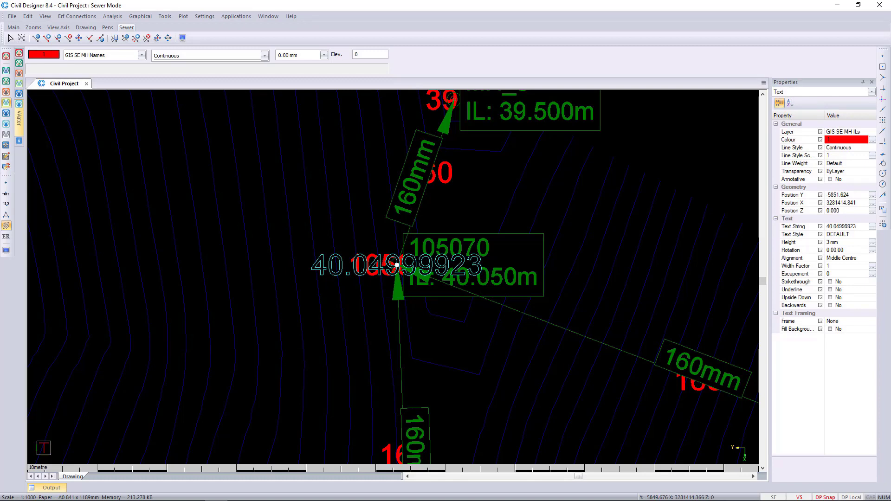
{"action": "key", "text": "Escape"}
{"action": "middle_click_drag", "start_coordinate": [482, 338], "coordinate": [506, 324]}
{"action": "left_click", "coordinate": [432, 241]}
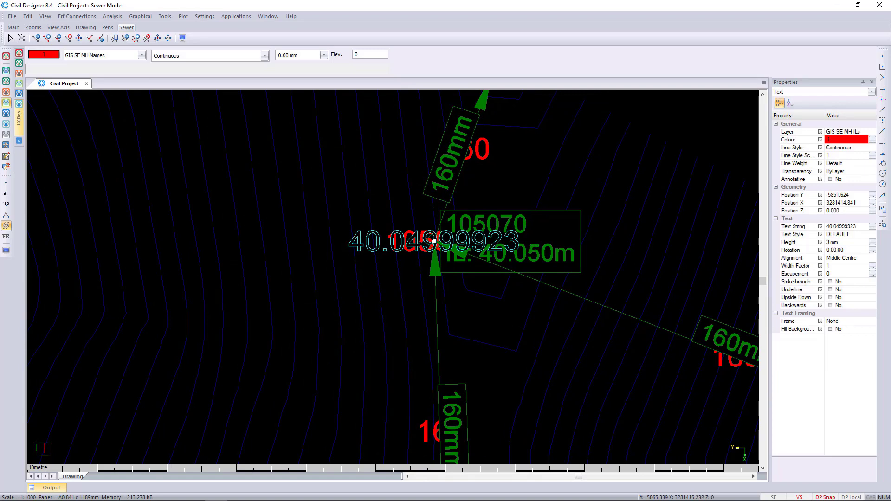
{"action": "key", "text": "Escape"}
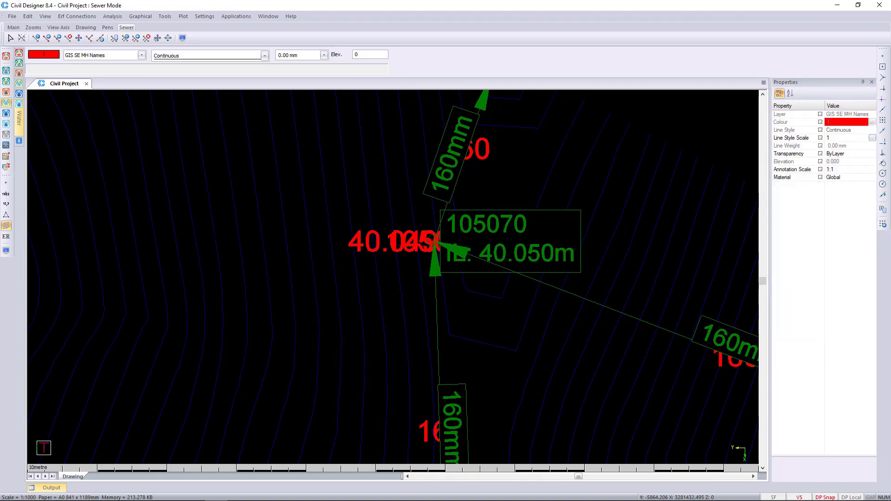
{"action": "scroll", "coordinate": [477, 245], "scroll_direction": "down", "scroll_amount": 5}
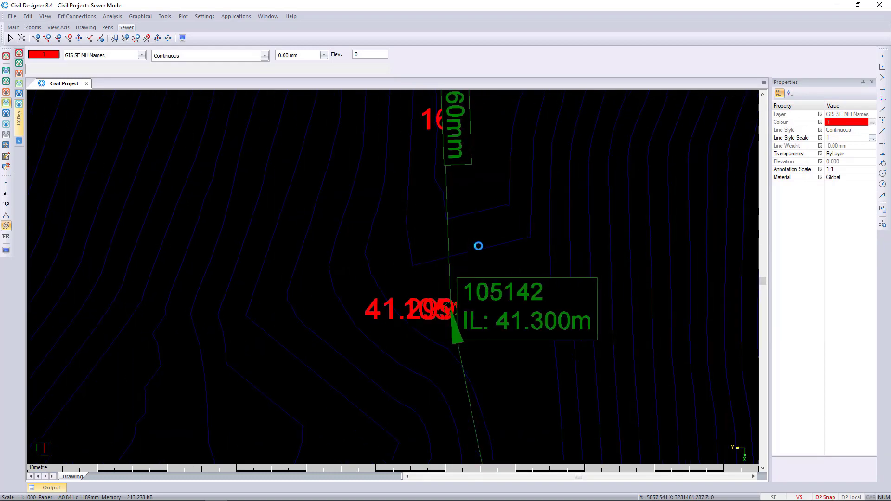
{"action": "scroll", "coordinate": [241, 259], "scroll_direction": "down", "scroll_amount": 1}
{"action": "mouse_move", "coordinate": [449, 282]}
{"action": "middle_mouse_down"}
{"action": "mouse_move", "coordinate": [463, 406]}
{"action": "mouse_move", "coordinate": [479, 451]}
{"action": "middle_mouse_up"}
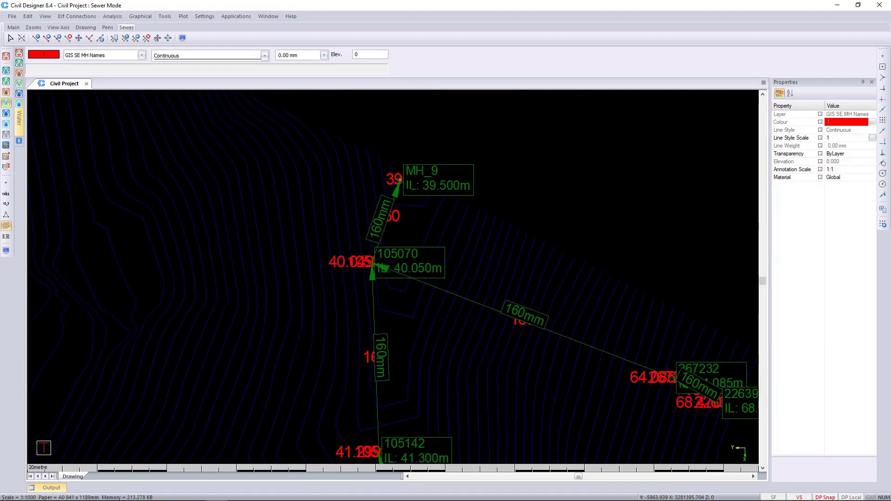
{"action": "middle_click_drag", "start_coordinate": [507, 340], "coordinate": [528, 202]}
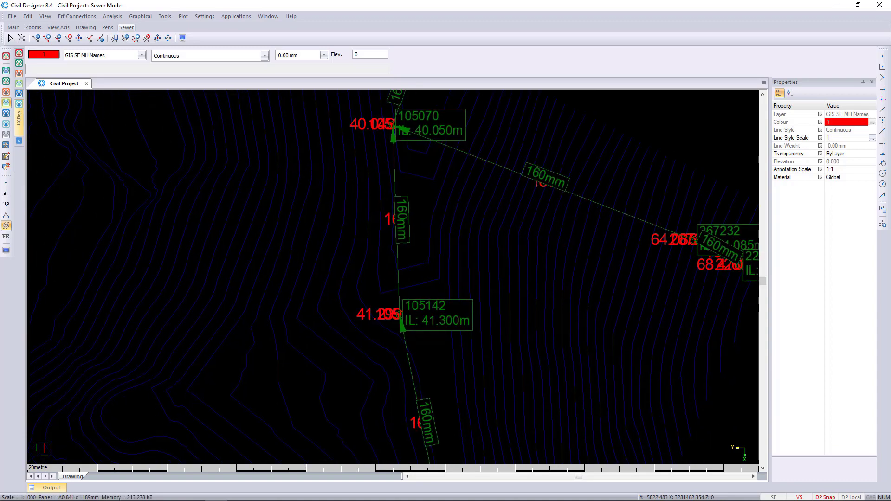
{"action": "scroll", "coordinate": [393, 251], "scroll_direction": "down", "scroll_amount": 1}
{"action": "middle_click_drag", "start_coordinate": [372, 288], "coordinate": [532, 325]}
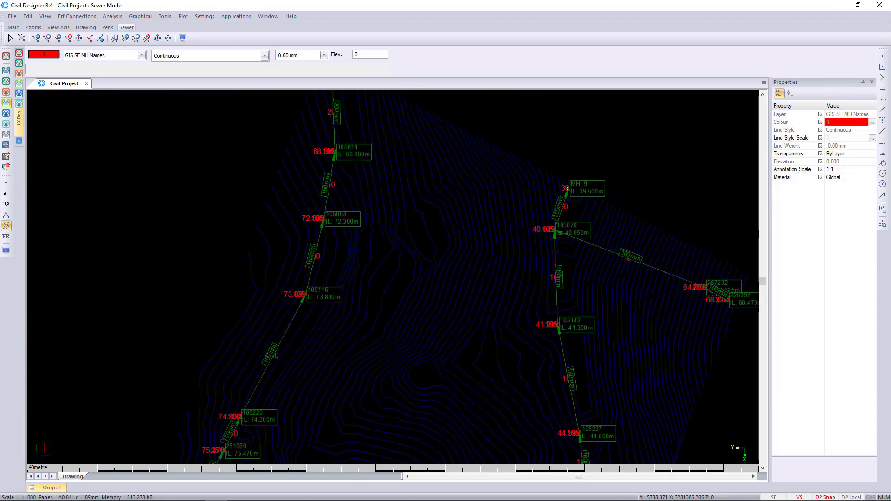
{"action": "scroll", "coordinate": [334, 186], "scroll_direction": "up", "scroll_amount": 1}
{"action": "scroll", "coordinate": [336, 384], "scroll_direction": "up", "scroll_amount": 1}
{"action": "scroll", "coordinate": [366, 384], "scroll_direction": "down", "scroll_amount": 2}
{"action": "scroll", "coordinate": [376, 341], "scroll_direction": "up", "scroll_amount": 1}
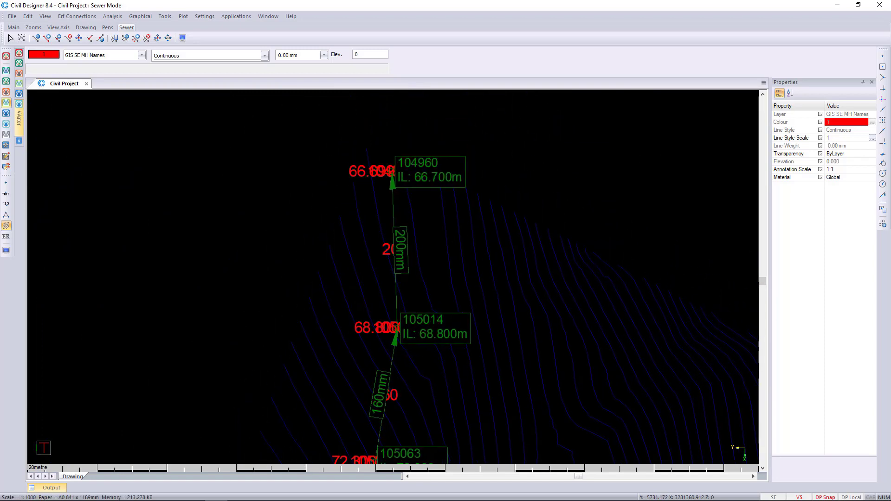
{"action": "scroll", "coordinate": [406, 221], "scroll_direction": "up", "scroll_amount": 1}
{"action": "left_click", "coordinate": [382, 271]}
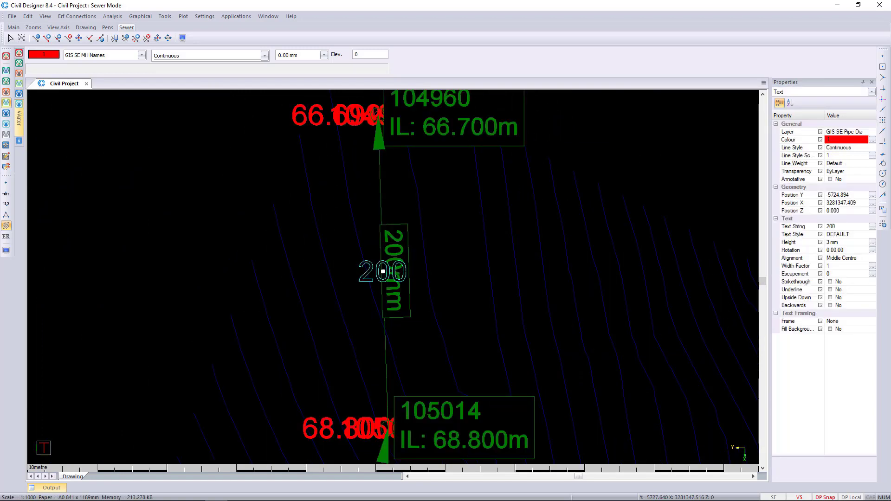
{"action": "key", "text": "Escape"}
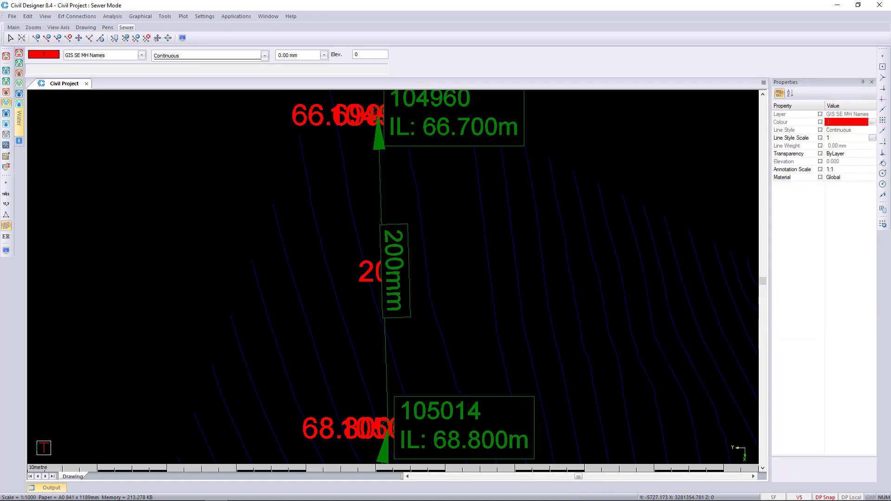
{"action": "scroll", "coordinate": [312, 232], "scroll_direction": "down", "scroll_amount": 1}
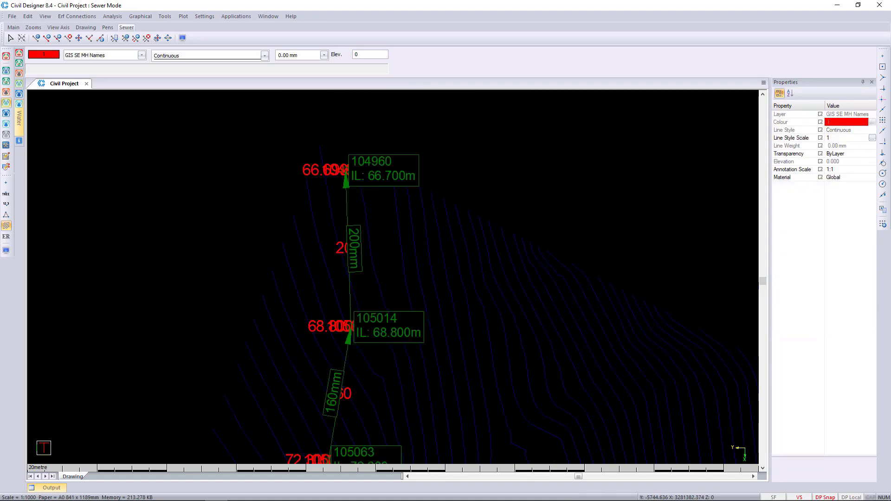
{"action": "middle_click_drag", "start_coordinate": [474, 371], "coordinate": [423, 225]}
{"action": "middle_click", "coordinate": [342, 261]}
{"action": "middle_click", "coordinate": [342, 260]}
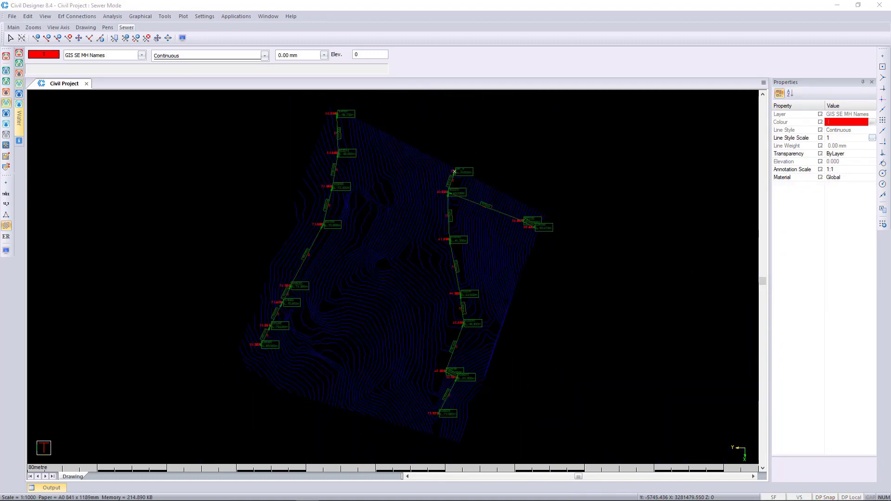
{"action": "scroll", "coordinate": [340, 128], "scroll_direction": "up", "scroll_amount": 3}
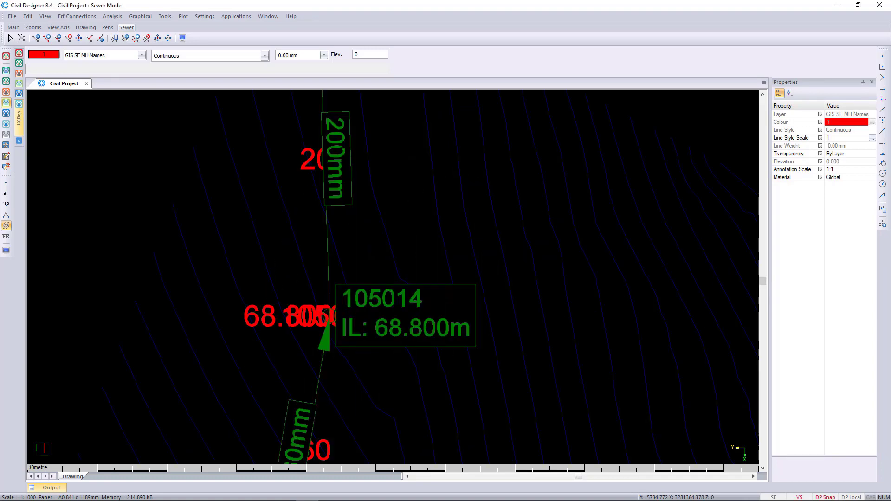
{"action": "scroll", "coordinate": [445, 348], "scroll_direction": "down", "scroll_amount": 1}
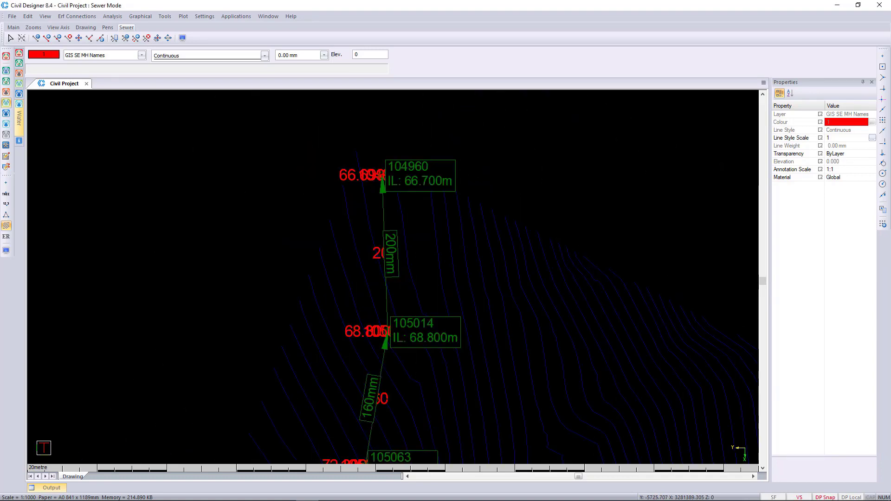
{"action": "left_click", "coordinate": [375, 398]}
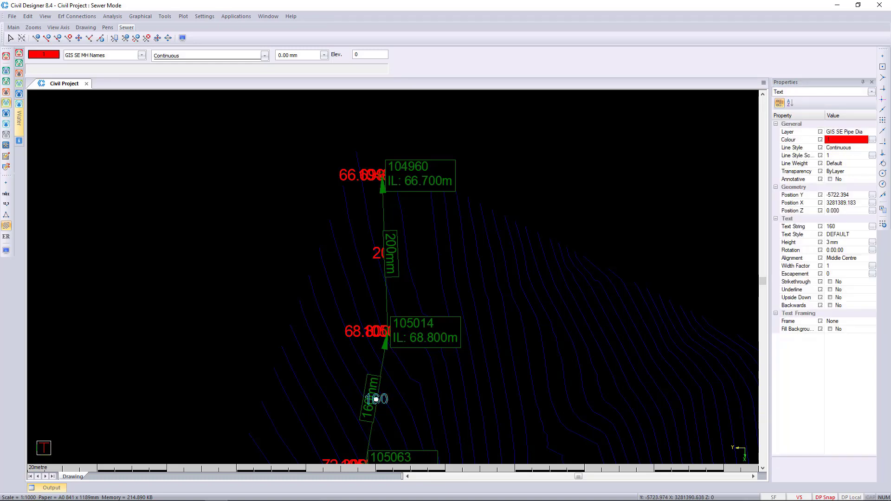
{"action": "key", "text": "Escape"}
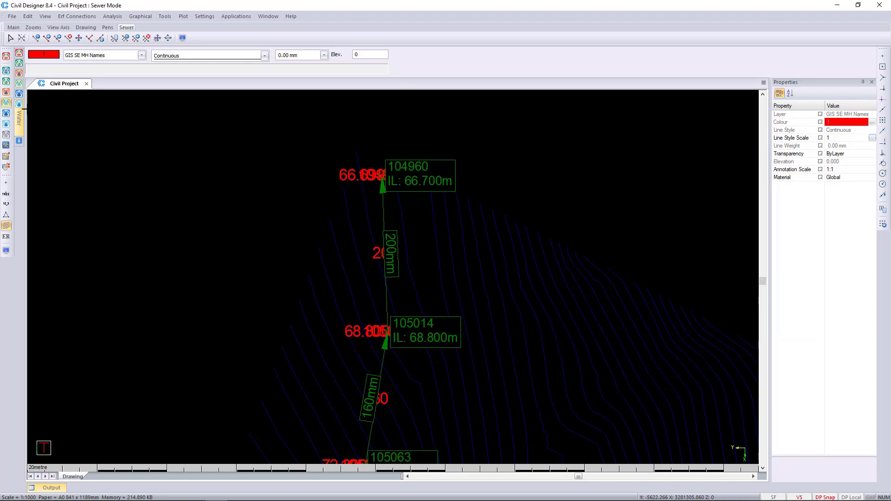
{"action": "left_click", "coordinate": [28, 17]}
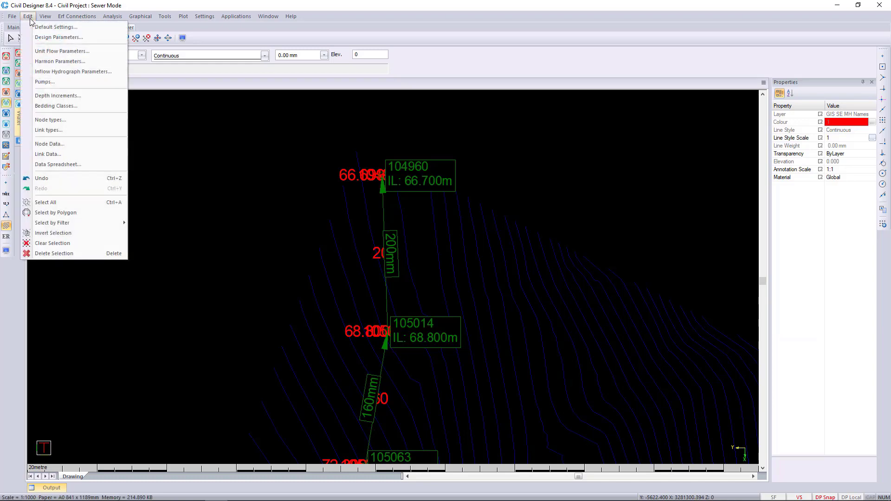
{"action": "left_click", "coordinate": [65, 131]}
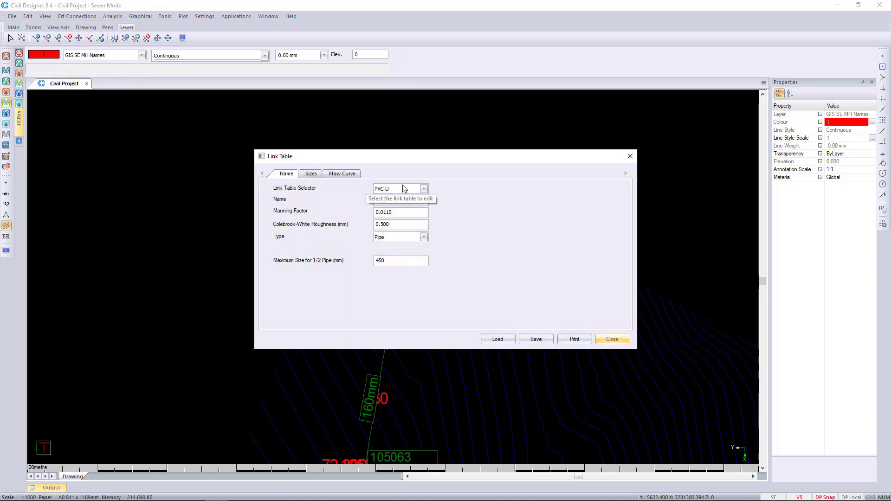
{"action": "left_click", "coordinate": [315, 175]}
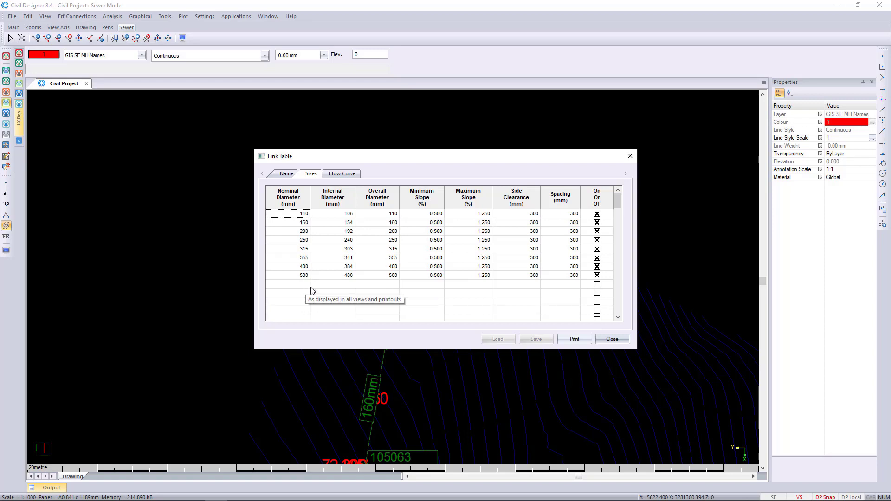
{"action": "left_click", "coordinate": [611, 340]}
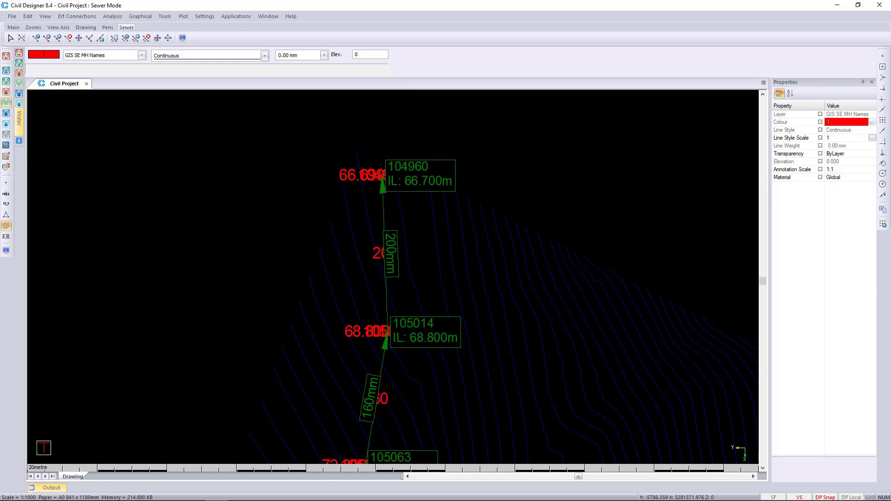
Zoom to the extents of the whole annotated sewer network
{"action": "middle_click", "coordinate": [462, 170]}
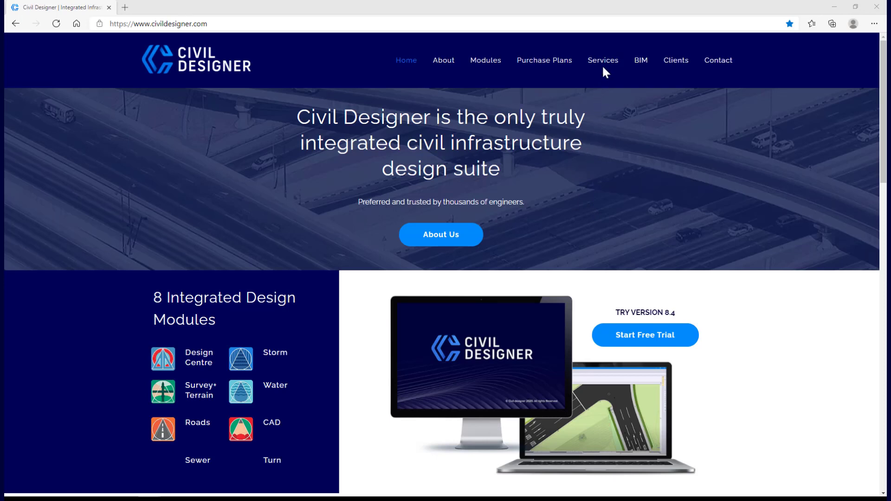
Go to Services > Updates and scroll to the Version 8.4 Update section
{"action": "mouse_move", "coordinate": [603, 60]}
{"action": "left_click", "coordinate": [604, 130]}
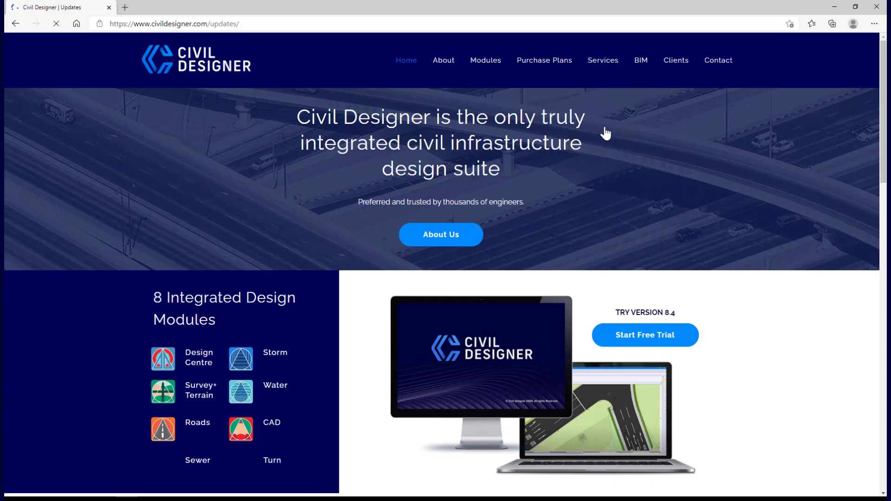
{"action": "scroll", "coordinate": [363, 280], "scroll_direction": "down", "scroll_amount": 6}
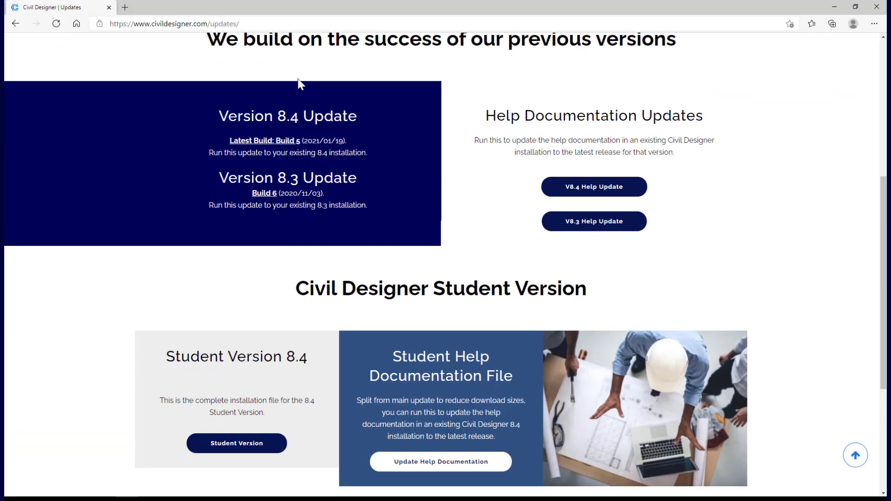